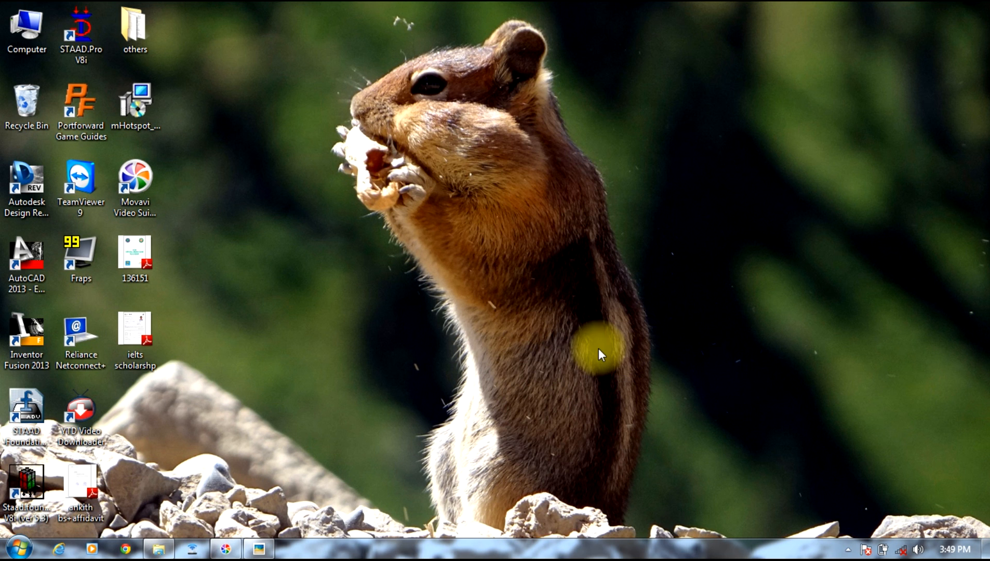
Step: Open the floor plan photo IMG_0401.JPG and examine the whole building layout
click(262, 550)
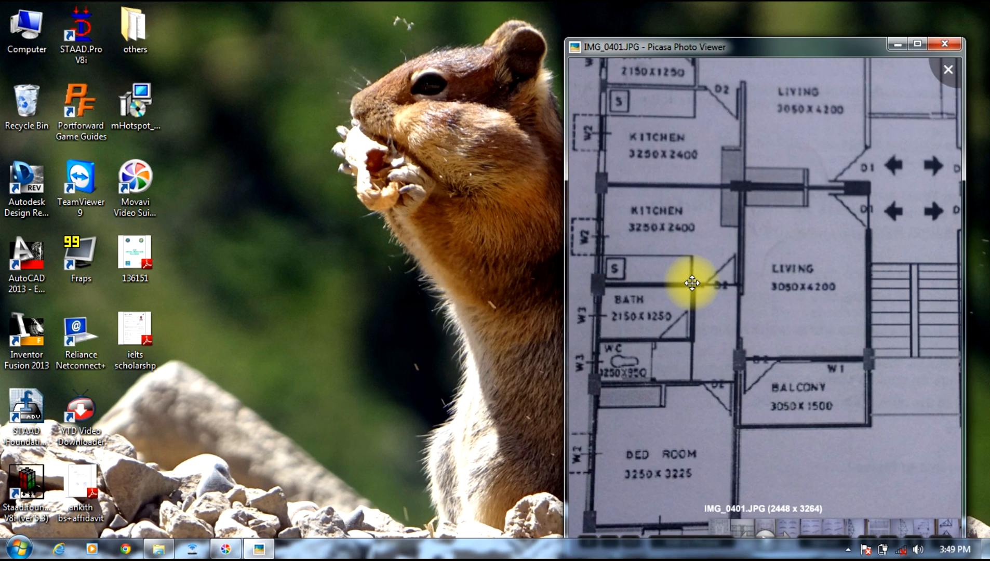
scroll(691, 283, down, 2)
scroll(691, 284, down, 3)
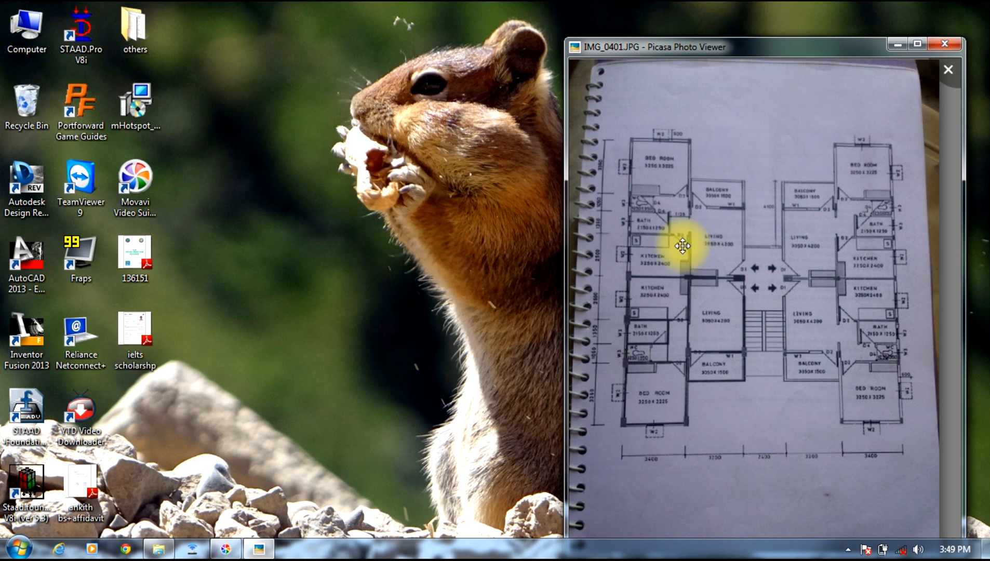
Step: Launch STAAD.Pro and create a Space project named mirror in meters and kilonewtons, starting with Add Beam
double_click(90, 35)
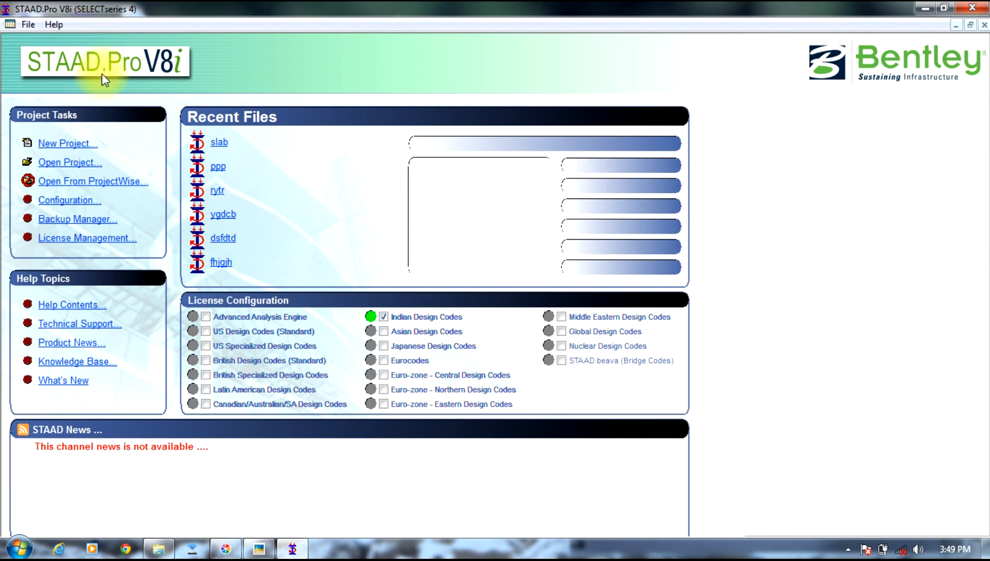
click(52, 142)
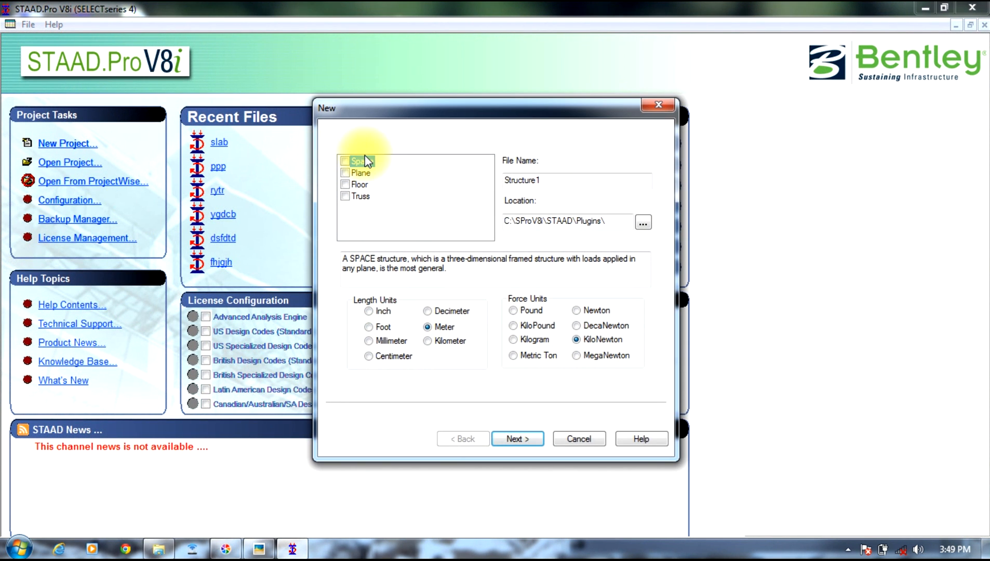
click(366, 162)
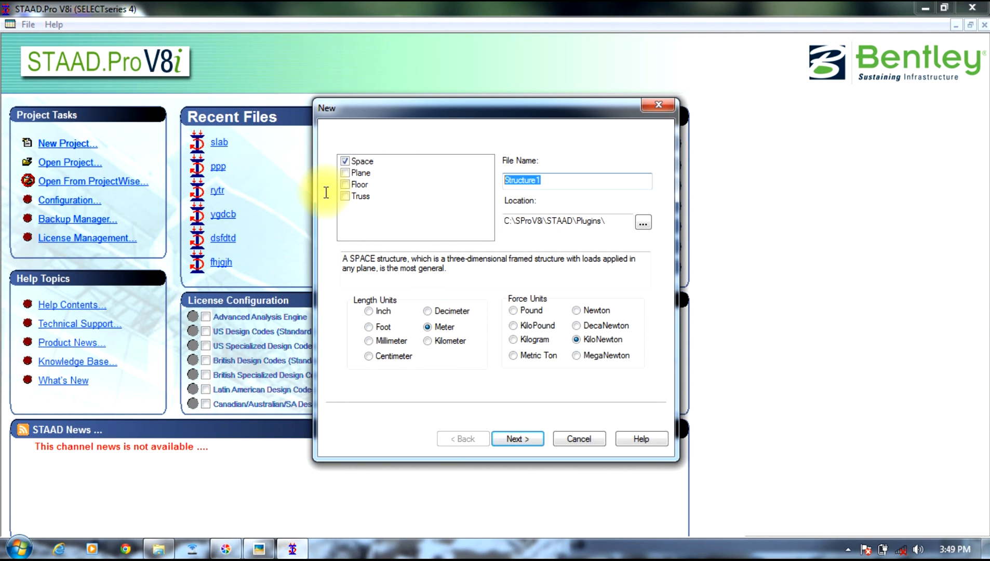
text(mirror)
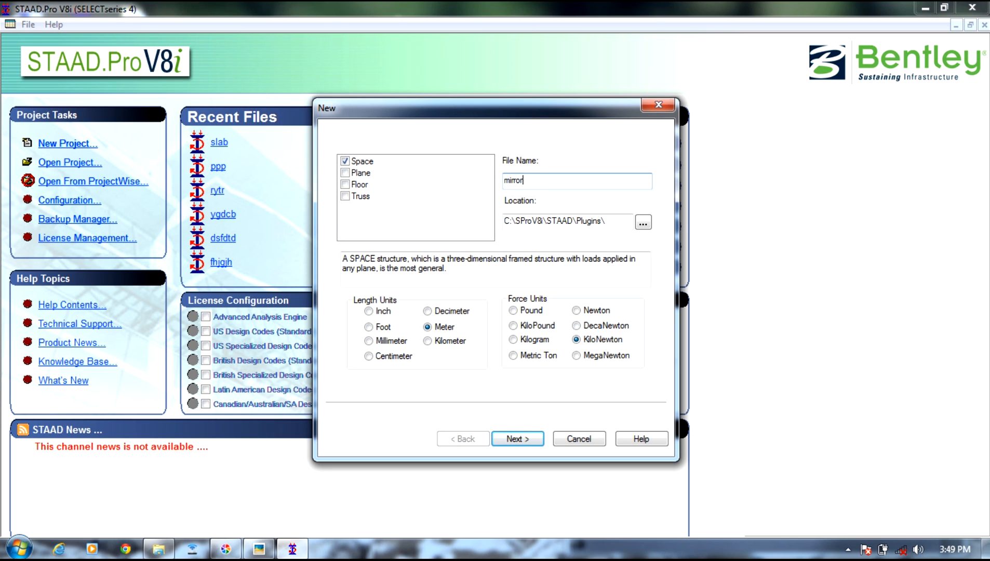
click(523, 441)
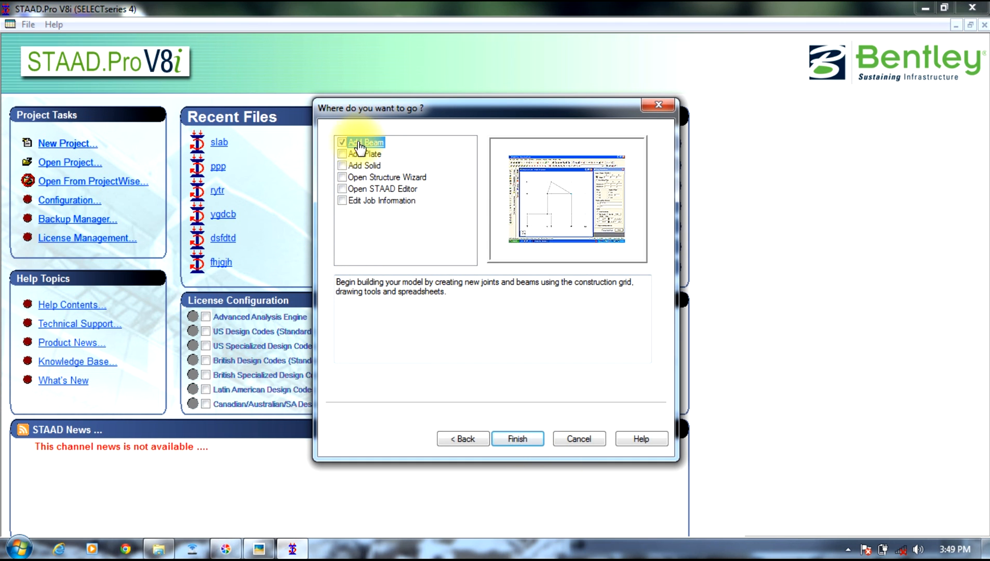
click(519, 439)
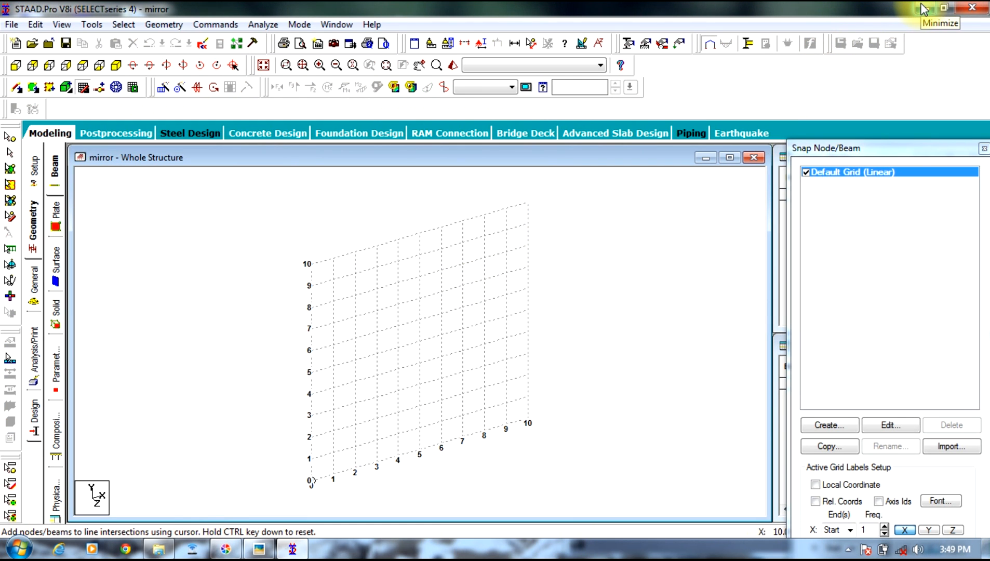
Step: Run the Structure Wizard, choose Frame Models and open the Bay Frame prototype's parameters
click(162, 25)
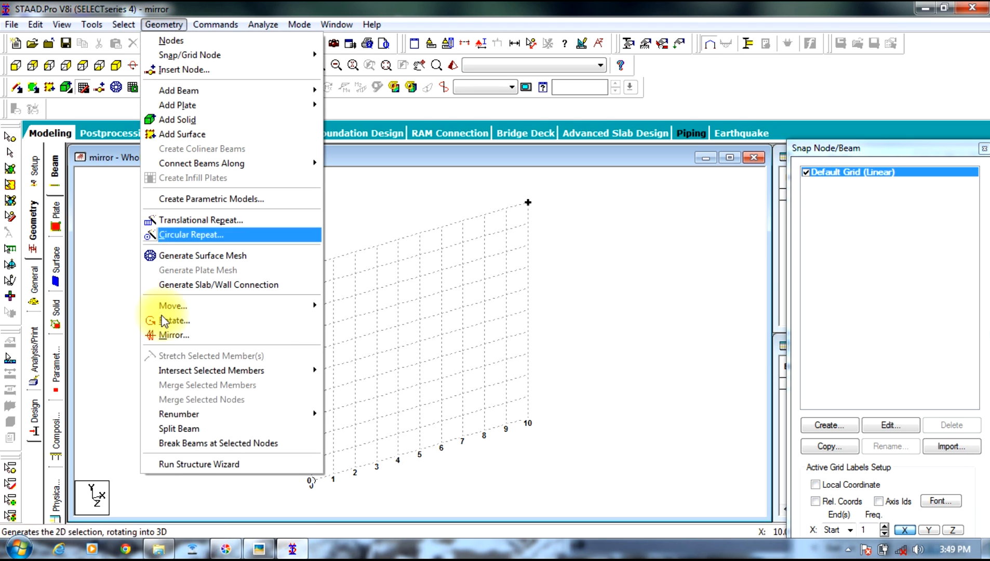
click(195, 465)
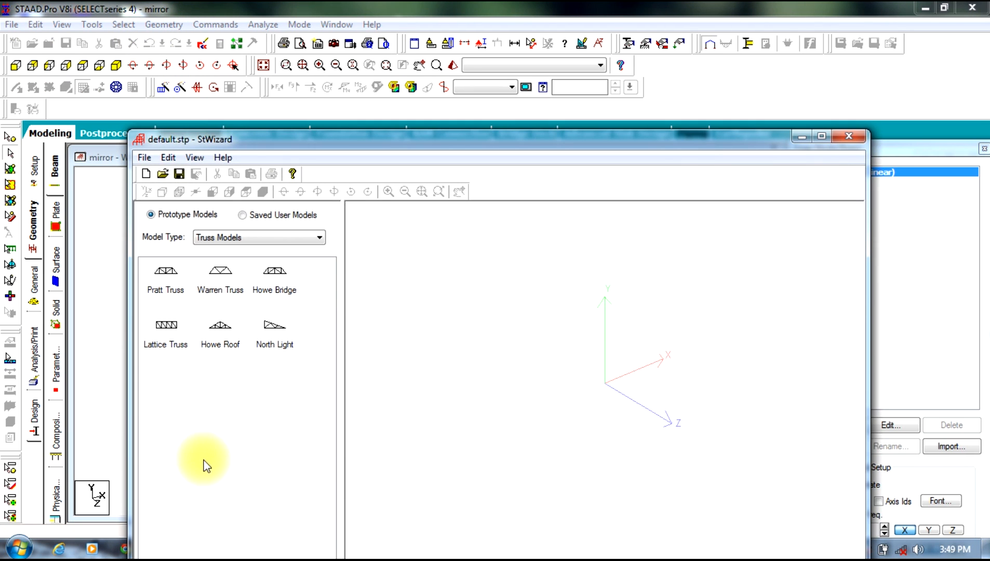
drag(398, 154, 462, 81)
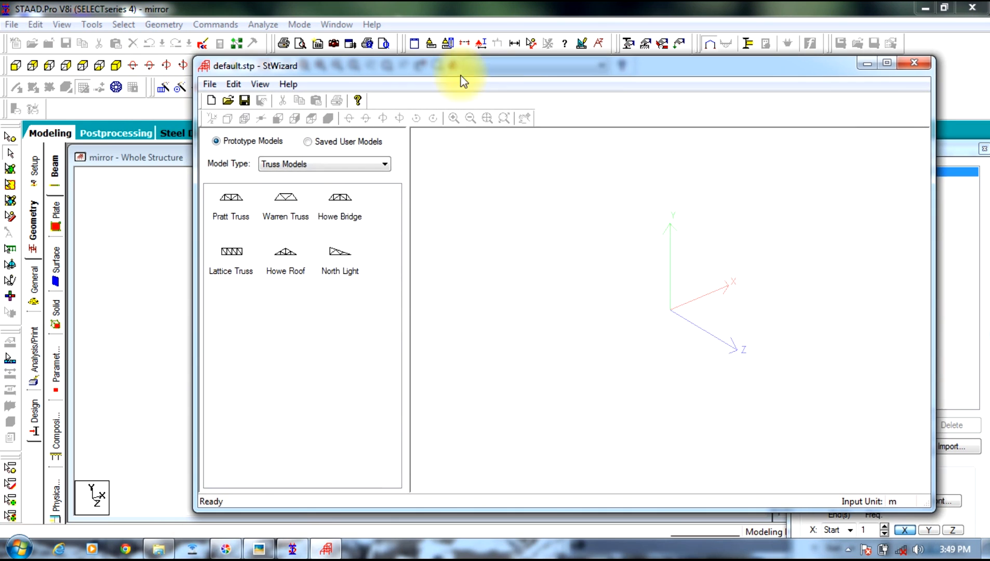
click(327, 164)
click(318, 187)
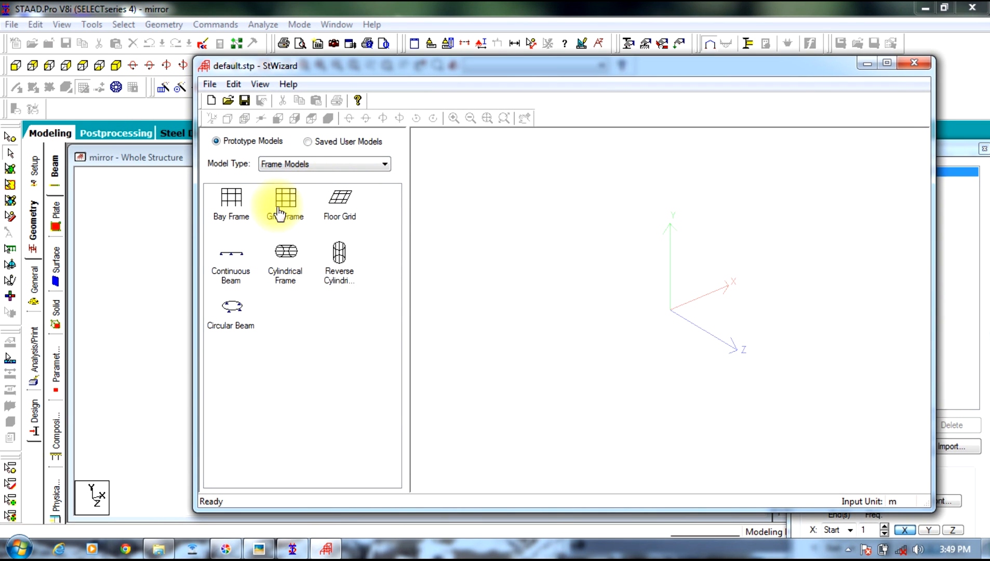
double_click(232, 207)
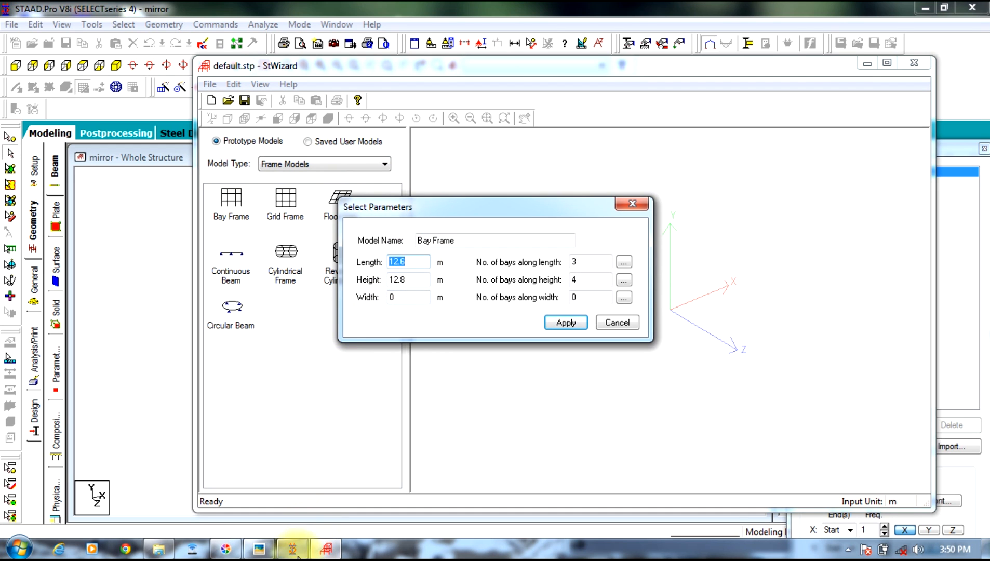
Step: Cancel the Bay Frame parameters and arrange the floor plan photo beside a narrowed Structure Wizard window, enlarged on the plan's lower-left flat
click(259, 549)
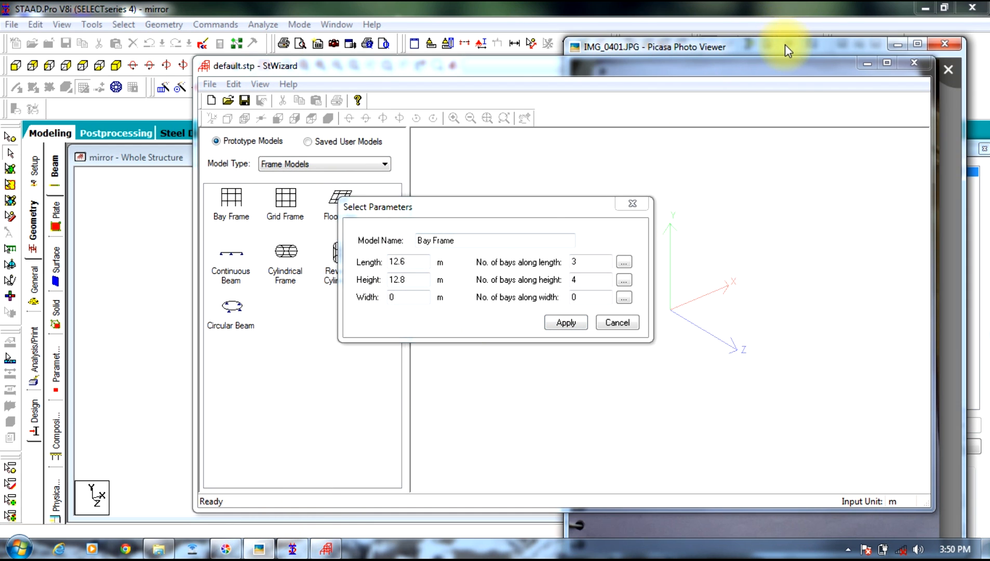
drag(785, 44, 786, 22)
click(758, 78)
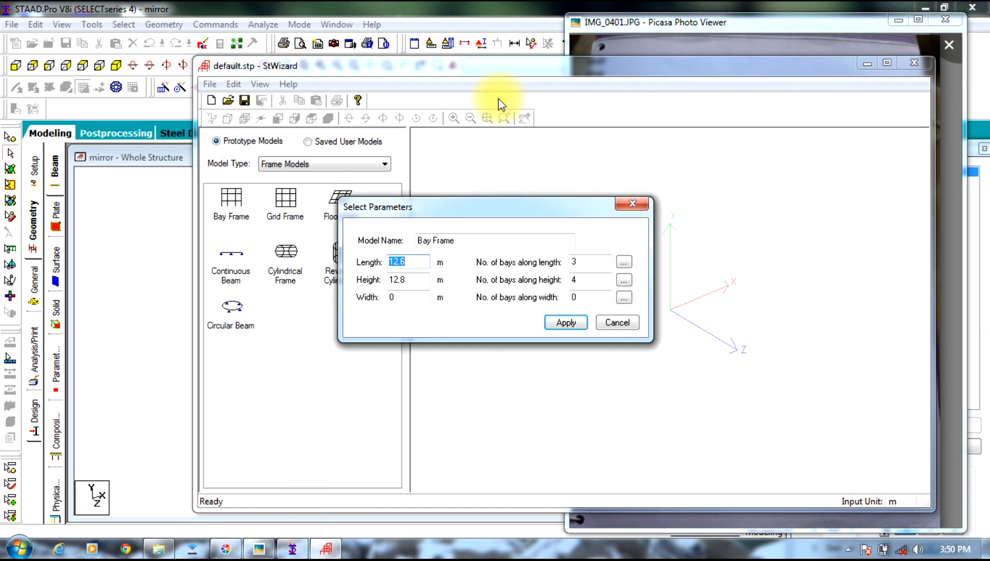
click(610, 323)
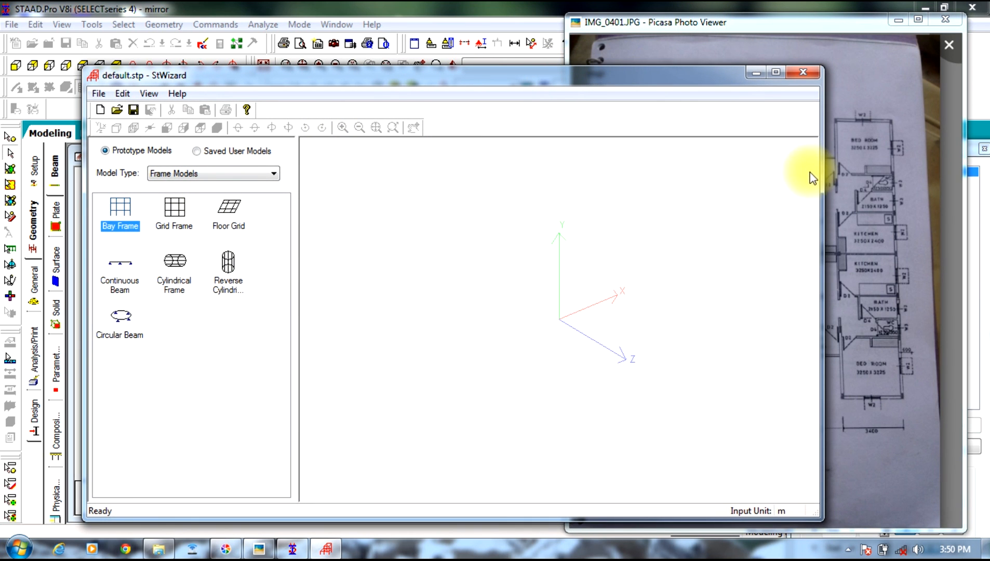
drag(822, 184, 531, 224)
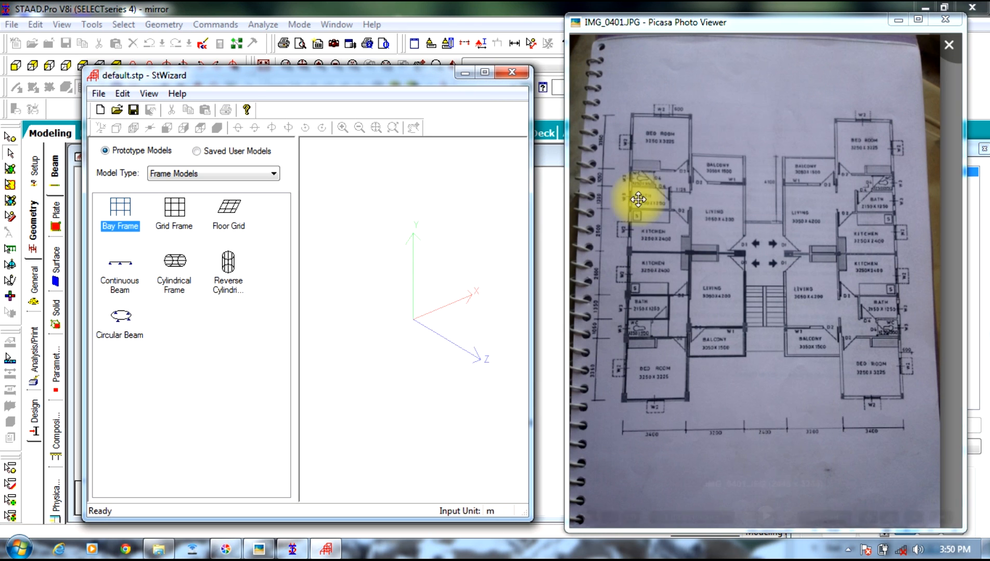
click(667, 295)
scroll(670, 294, up, 3)
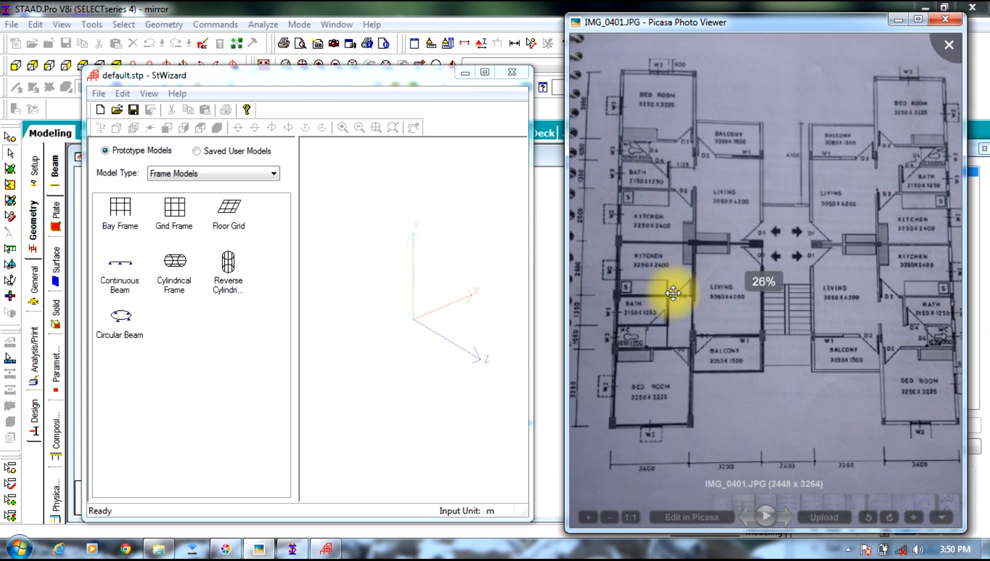
drag(672, 294, 761, 229)
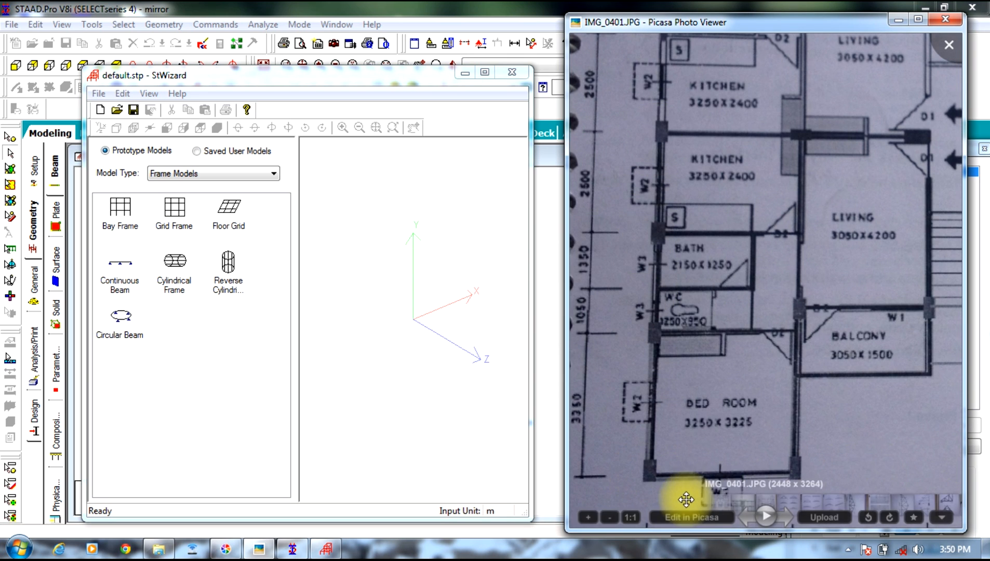
Step: Reopen the Bay Frame parameters and set the length to 8.25 m with 4 bays along it
double_click(121, 207)
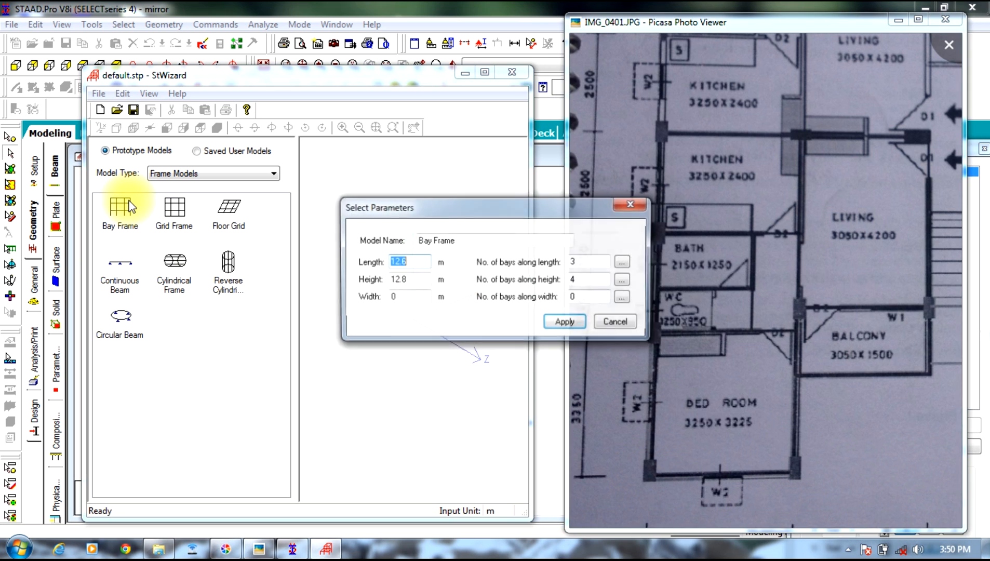
drag(430, 208, 248, 195)
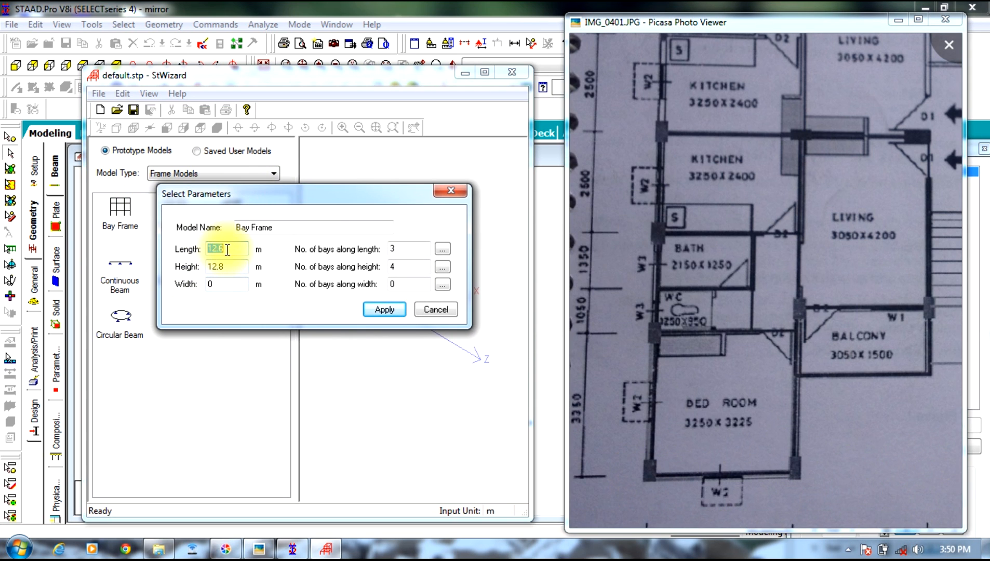
text(8.25)
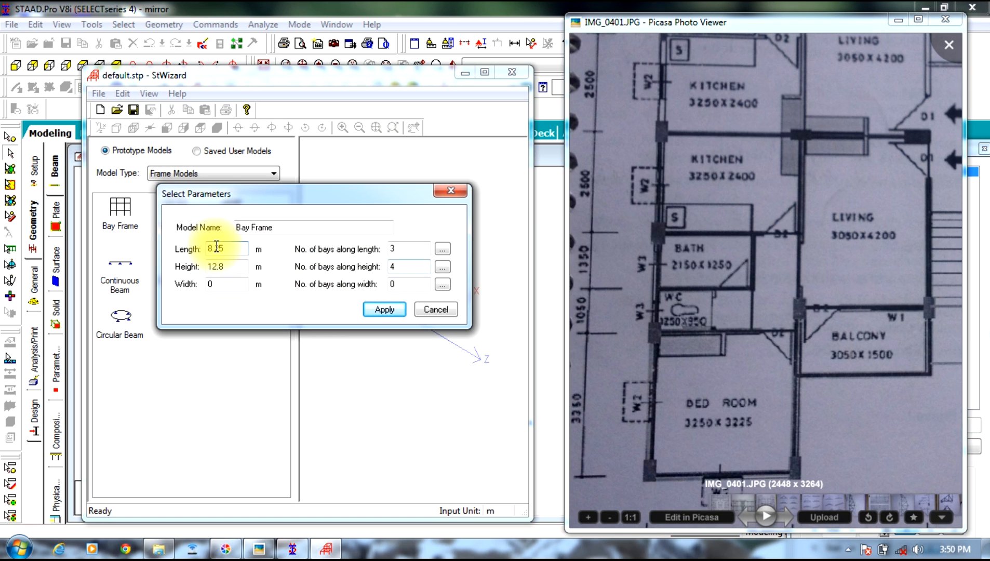
drag(404, 250, 381, 255)
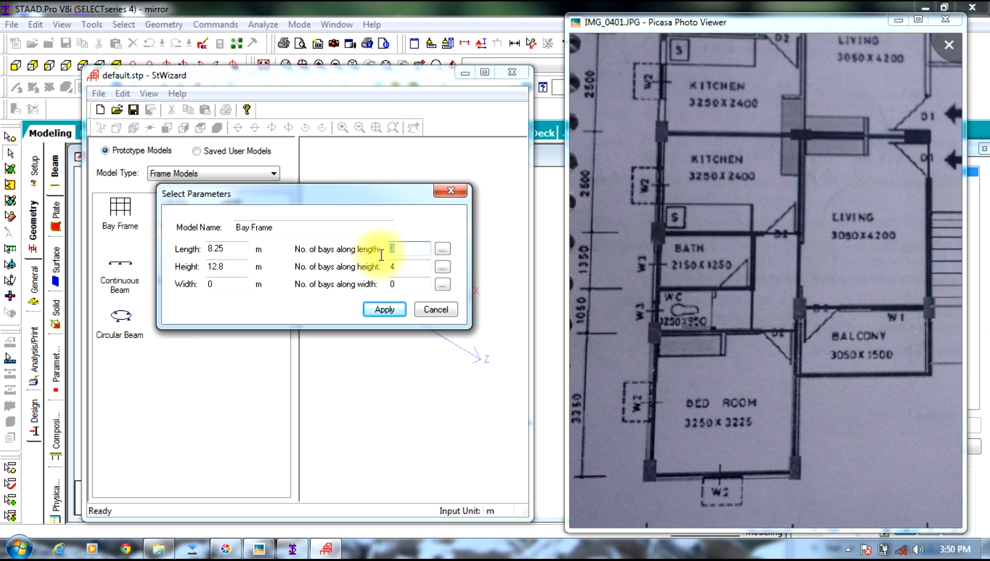
text(4)
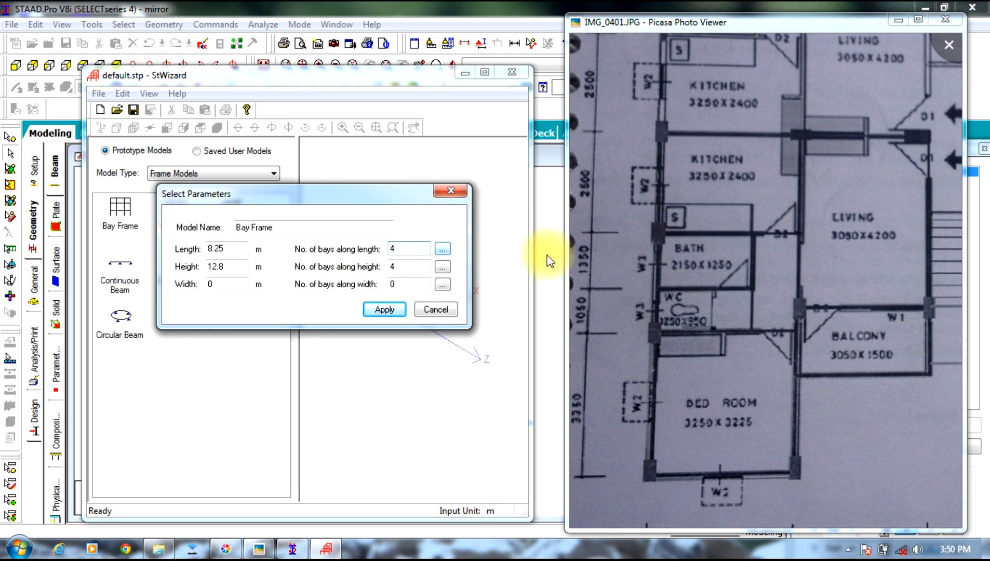
Step: Rotate the plan photo clockwise for reference and set the four bay lengths to 3.35, 1.05, 1.35 and 2.5 m
drag(590, 264, 637, 270)
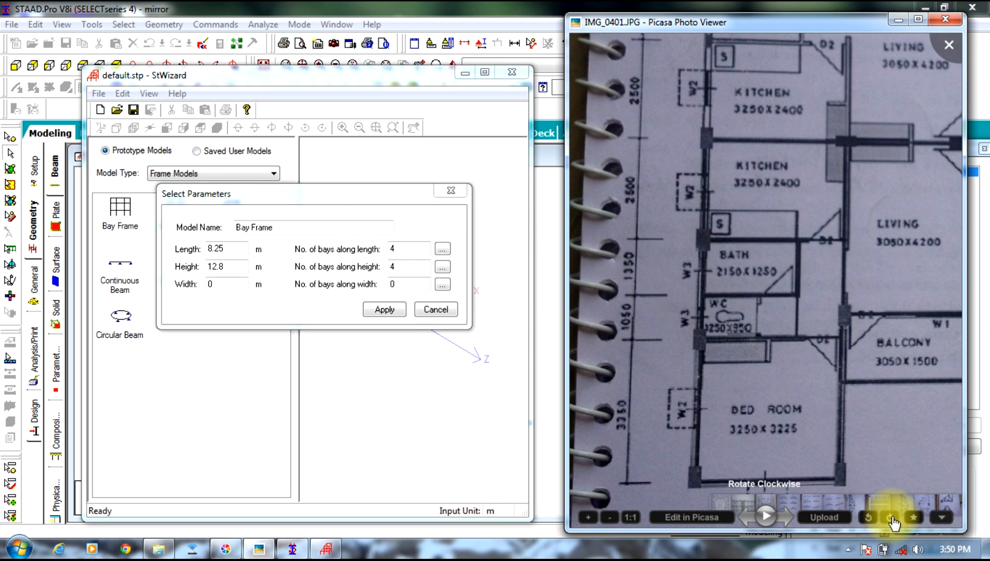
click(889, 520)
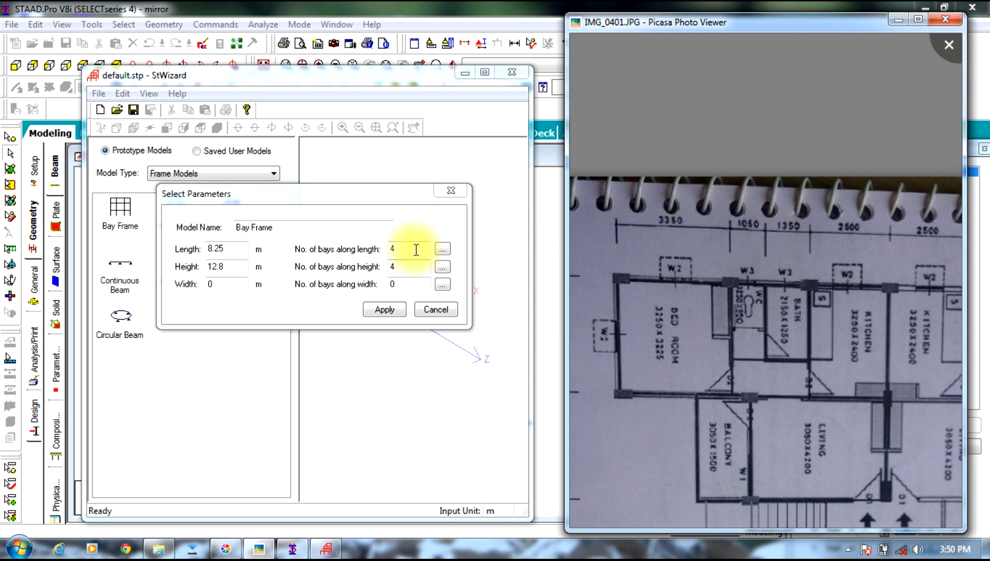
click(441, 250)
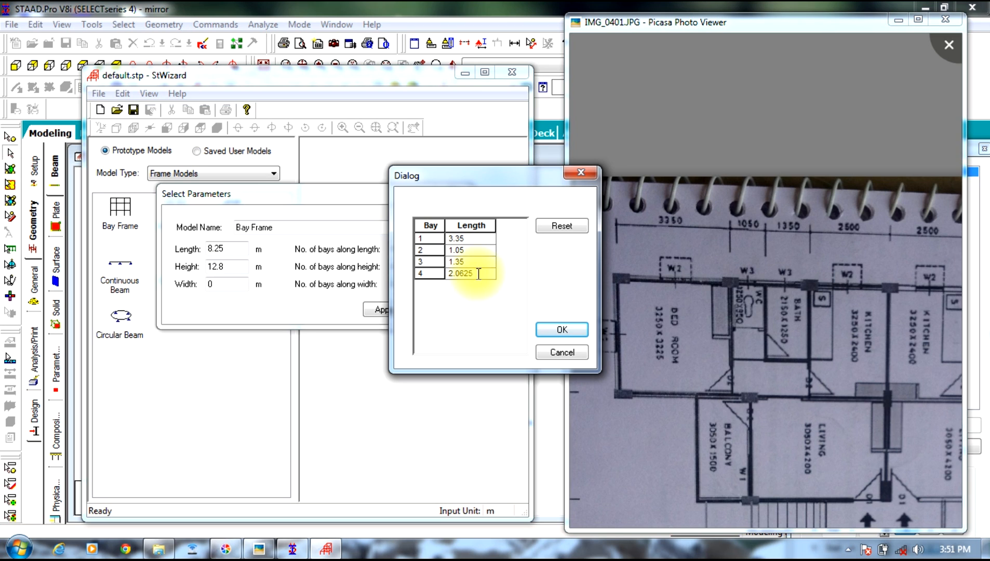
drag(478, 274, 440, 285)
text(2)
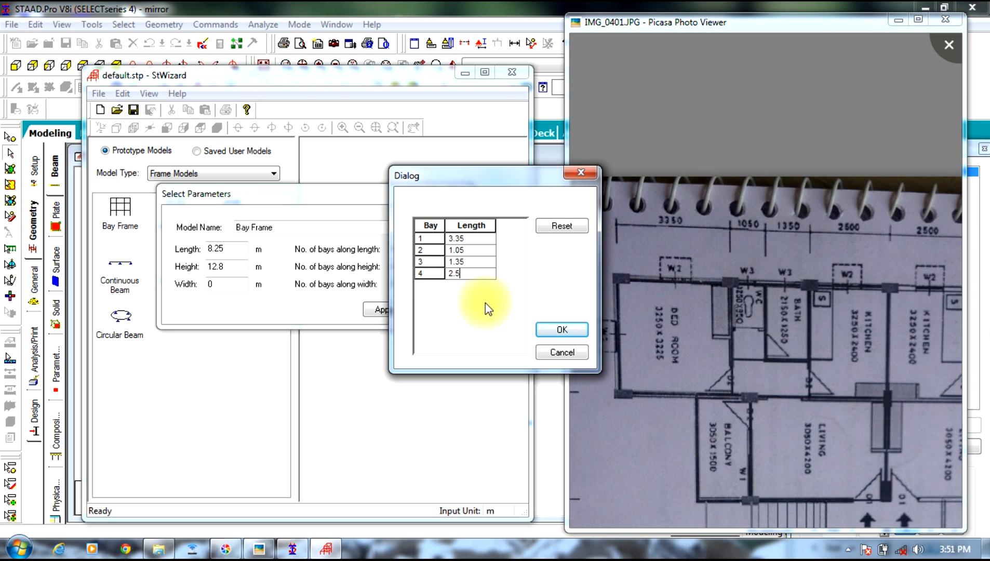
click(559, 328)
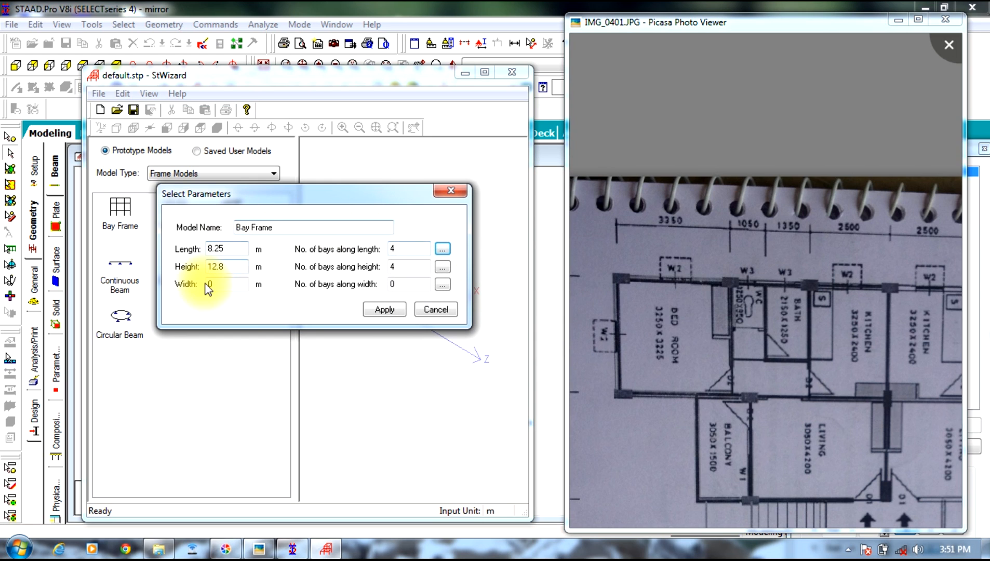
Step: Set the bay frame's height to 3 m with 1 bay along the height
drag(227, 268, 192, 277)
text(3)
drag(420, 267, 331, 285)
text(1)
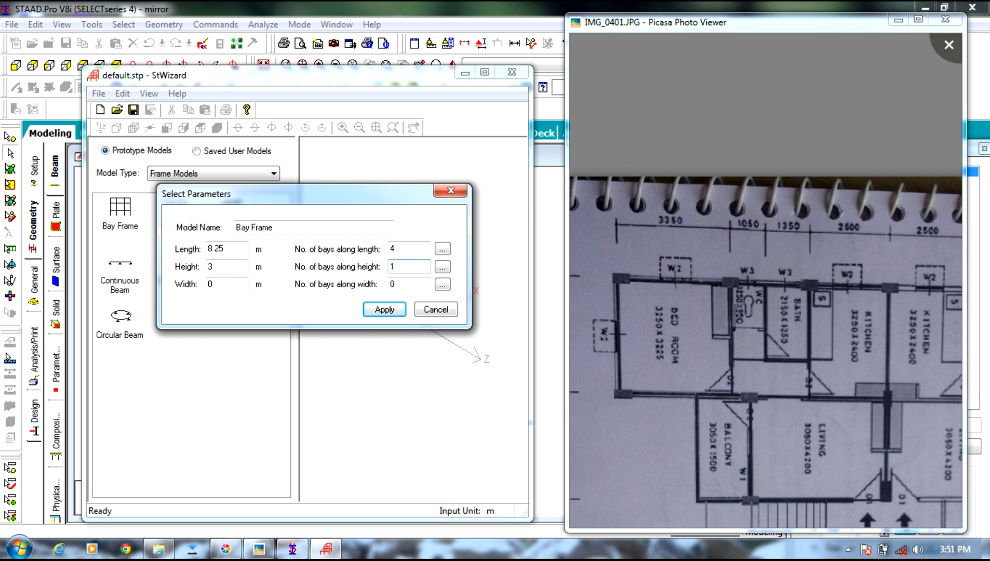
Step: Set the bay frame's width to 6.6 m with 2 bays along the width, checking the plan photo's side dimensions
drag(224, 284, 194, 294)
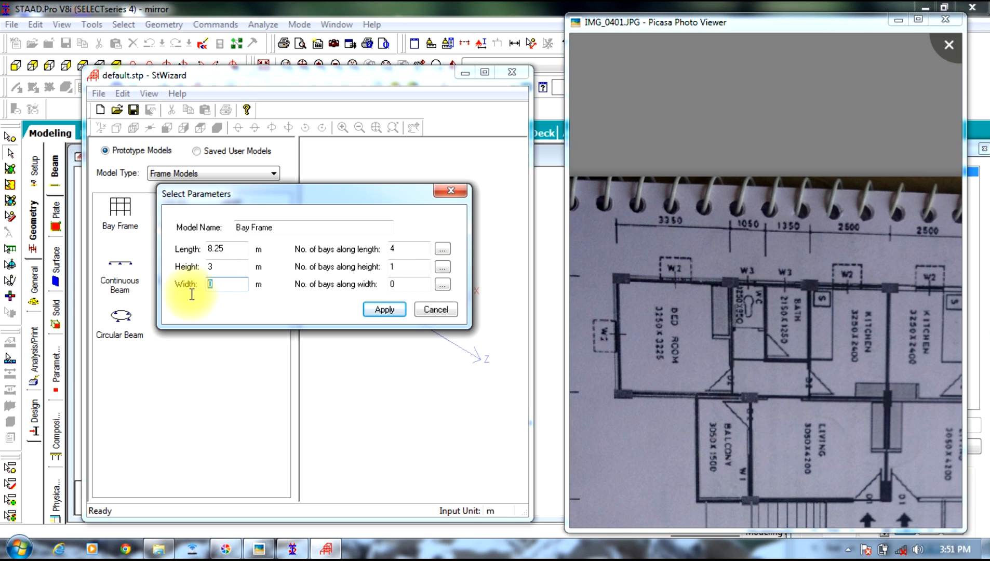
text(6.6)
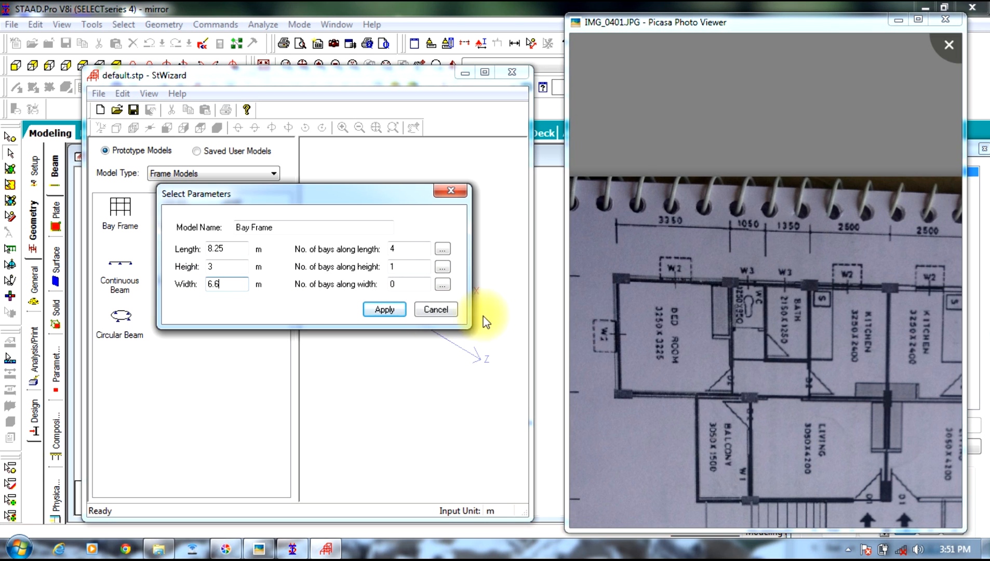
drag(677, 284, 754, 247)
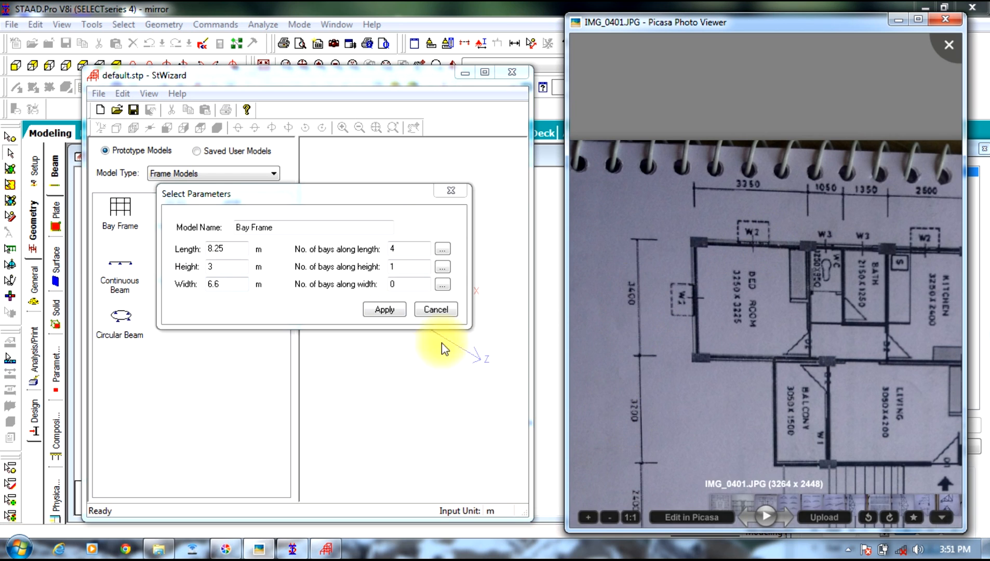
click(432, 283)
text(2)
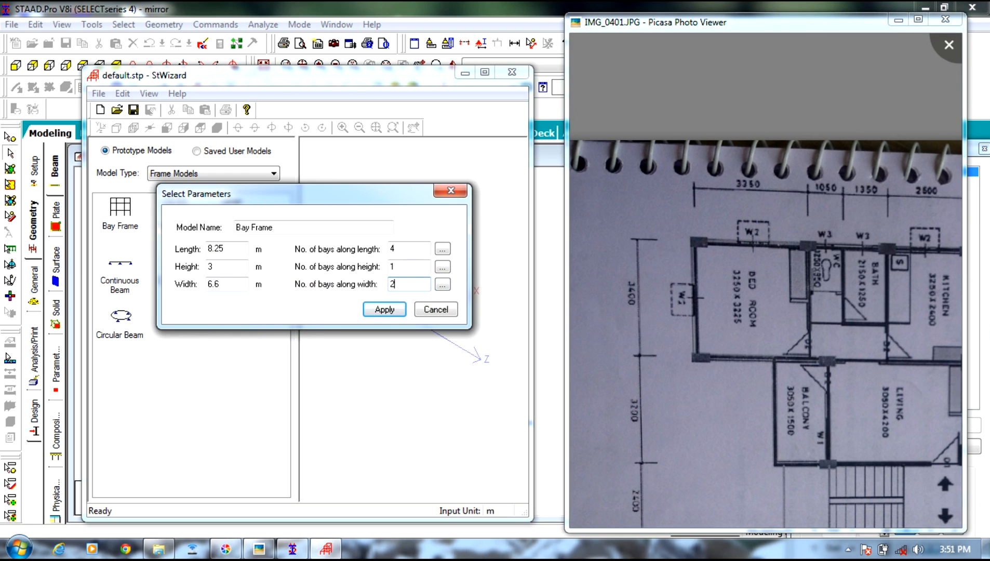
Step: Set the two bay lengths along the width to 3.4 and 3.2 m and apply the parameters to generate the frame
click(442, 284)
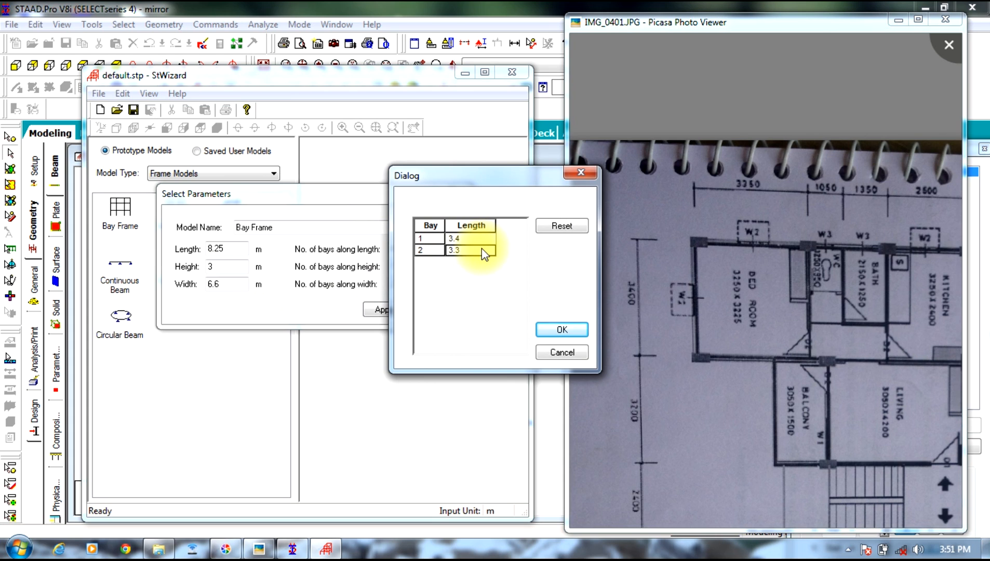
click(482, 249)
key(BackSpace)
click(554, 327)
click(386, 310)
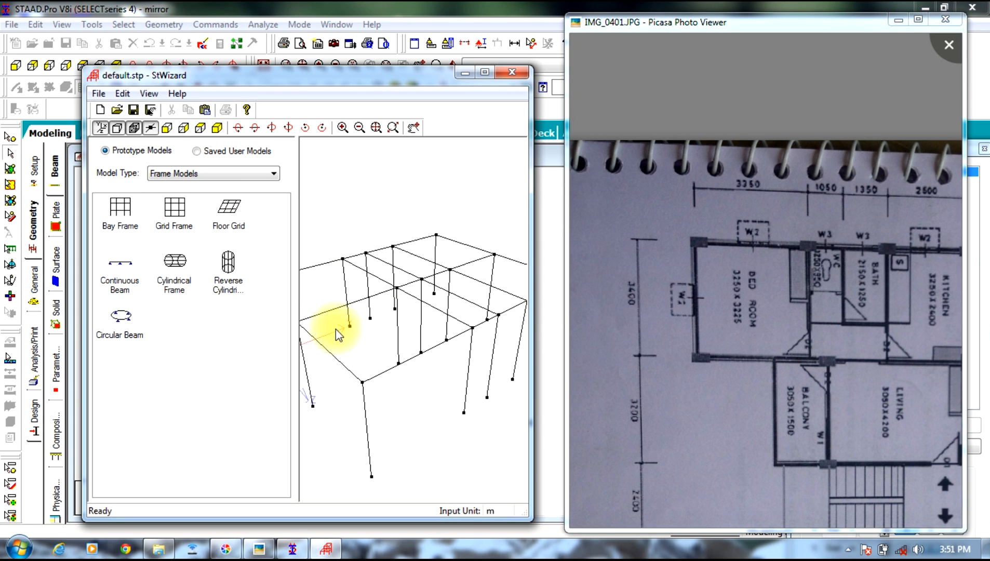
Step: Transfer the bay frame prototype into the STAAD.Pro model with zero X, Y and Z offsets
drag(531, 171, 626, 180)
click(208, 110)
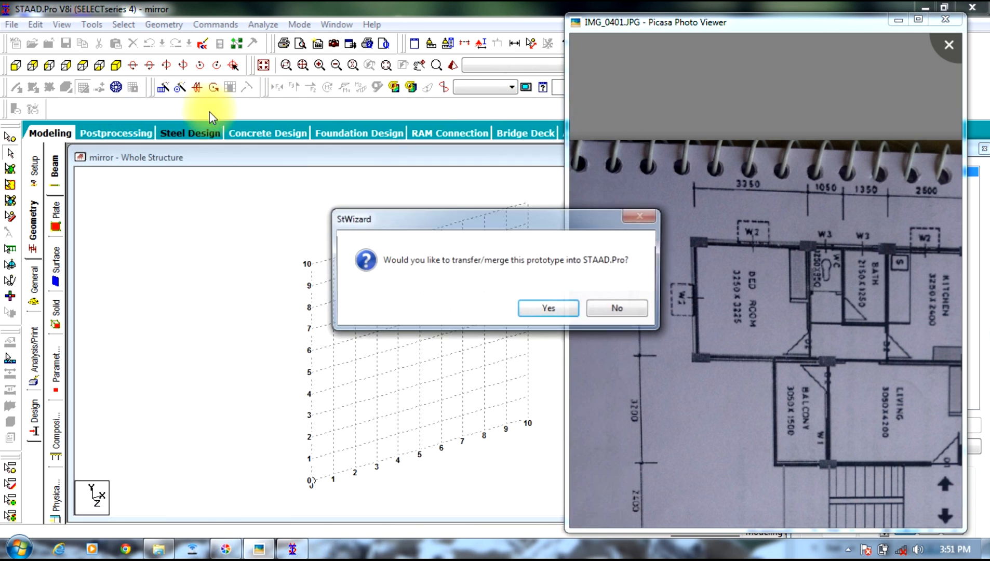
click(564, 314)
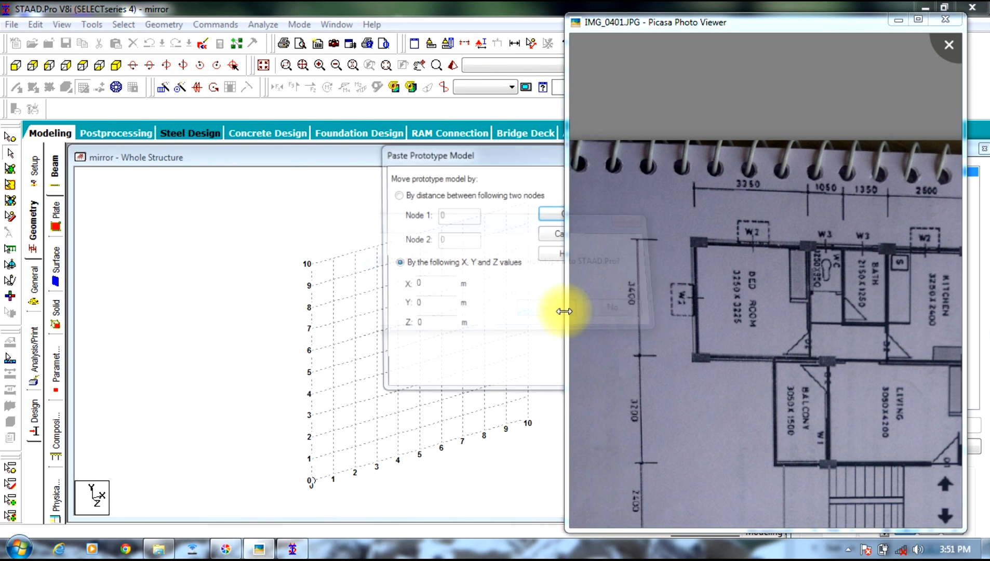
drag(503, 165, 276, 174)
click(364, 225)
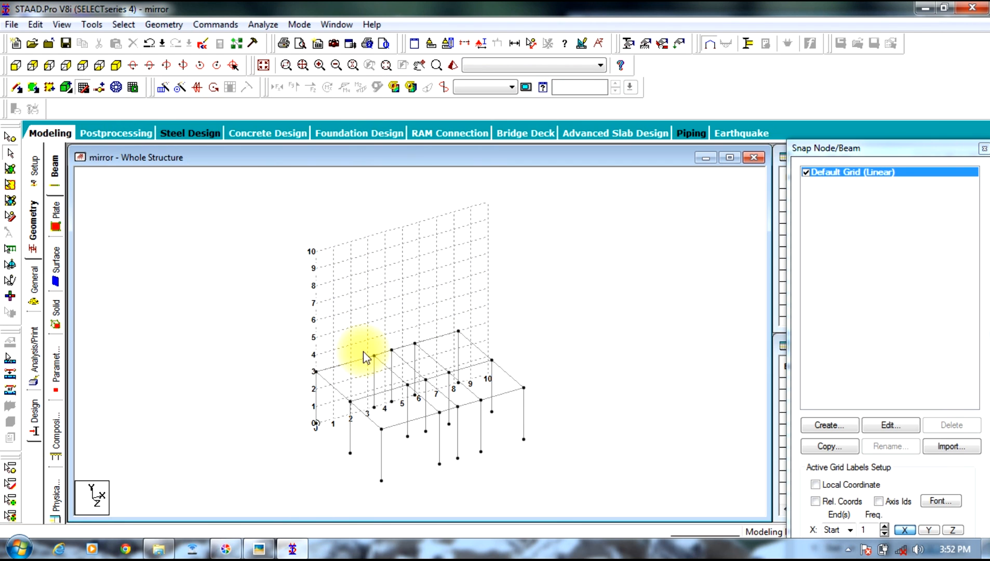
Step: Check the living and balcony area on the plan photo, and show the model in plan view without the snap grid
click(268, 552)
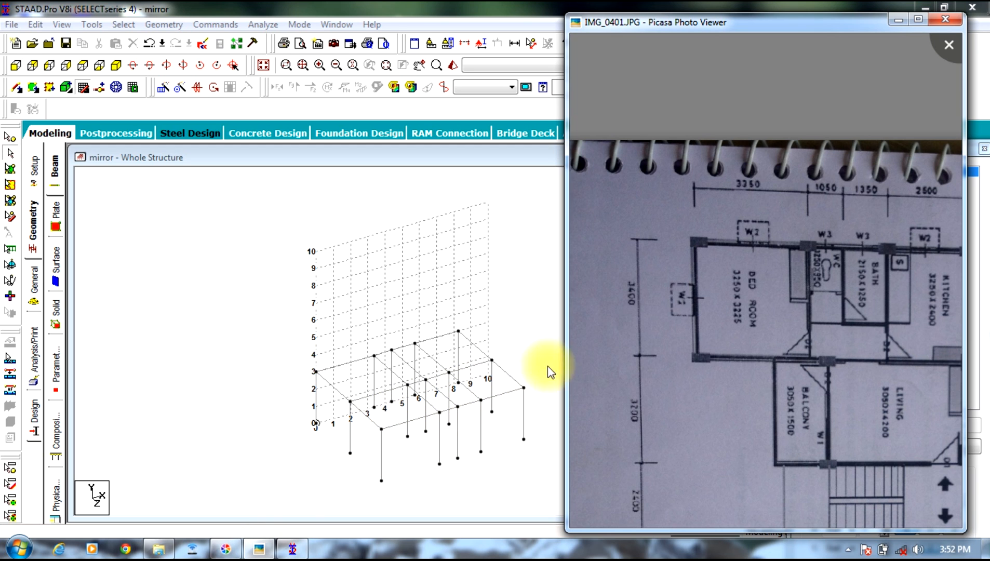
drag(811, 317, 728, 265)
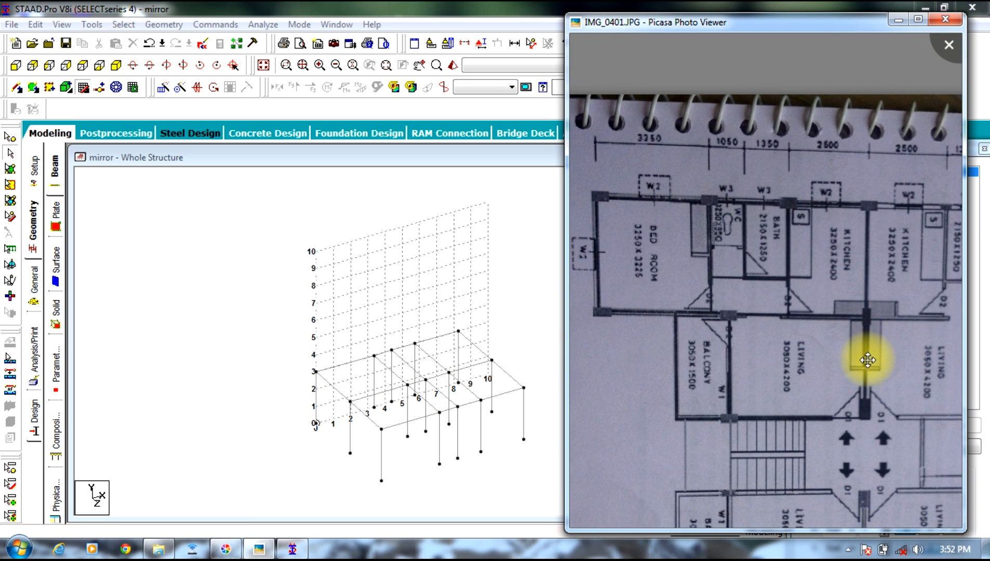
scroll(831, 376, up, 5)
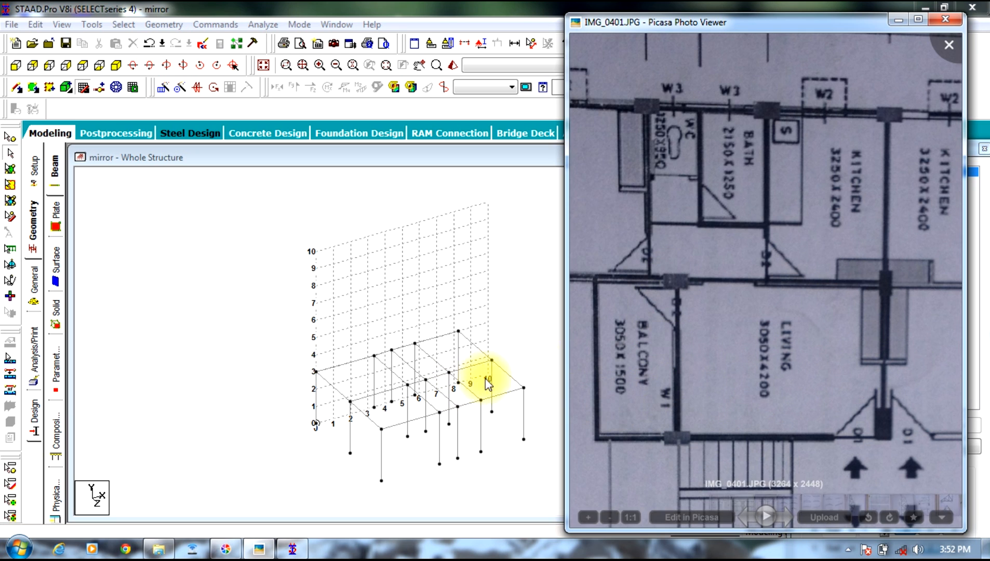
click(82, 65)
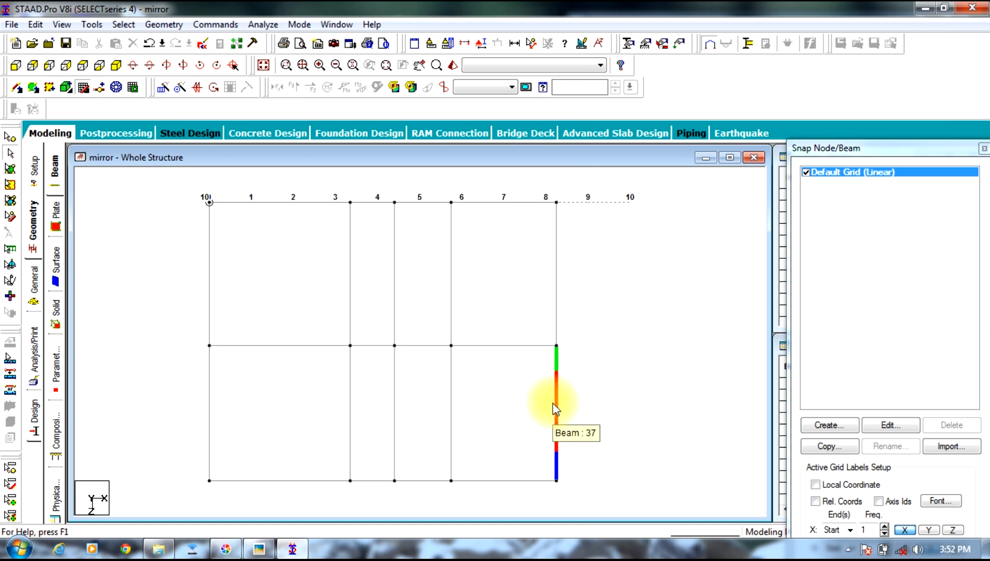
click(83, 87)
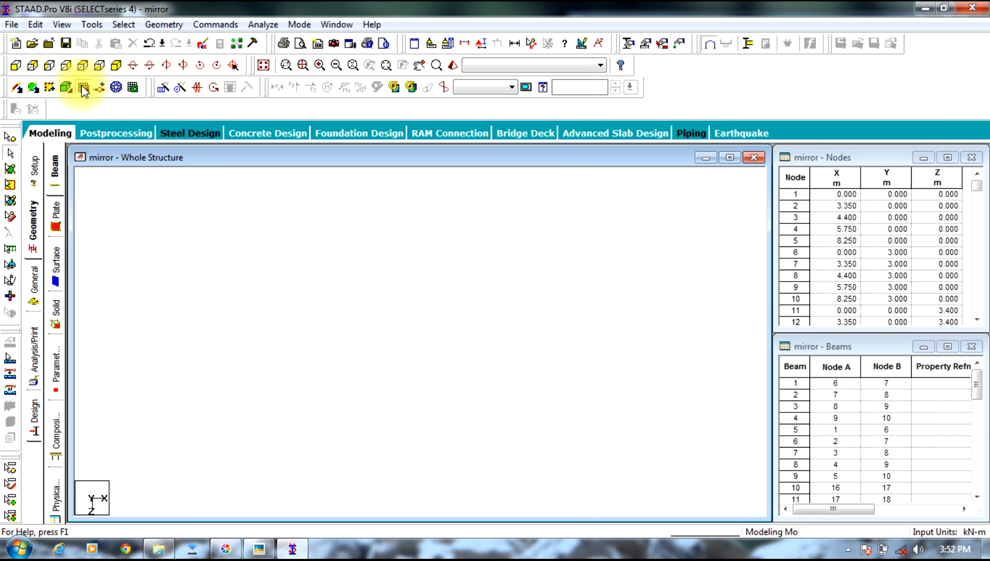
Step: Copy the lower bay's rightmost transverse beam and paste it with an X offset of -4.35 m
click(594, 412)
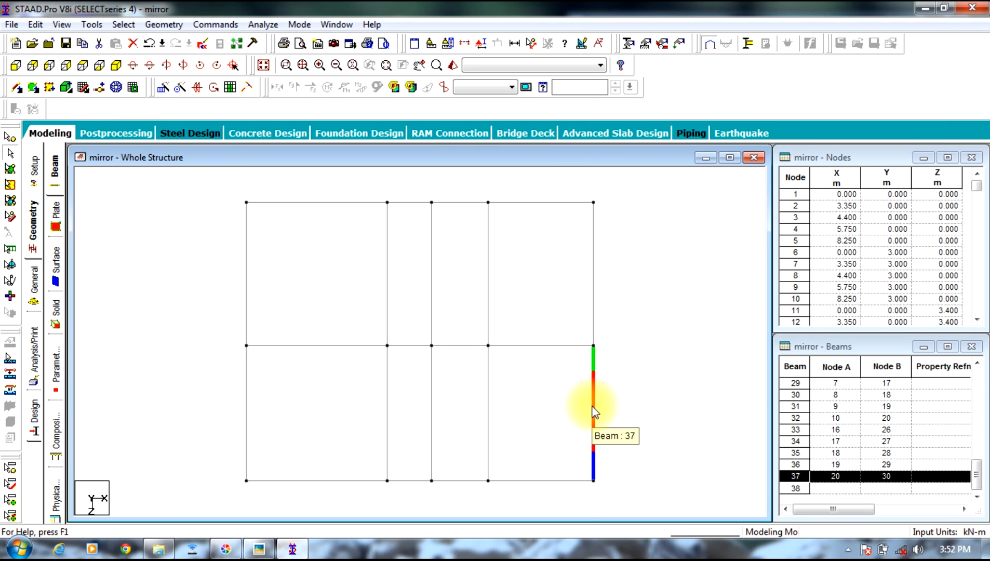
right_click(594, 412)
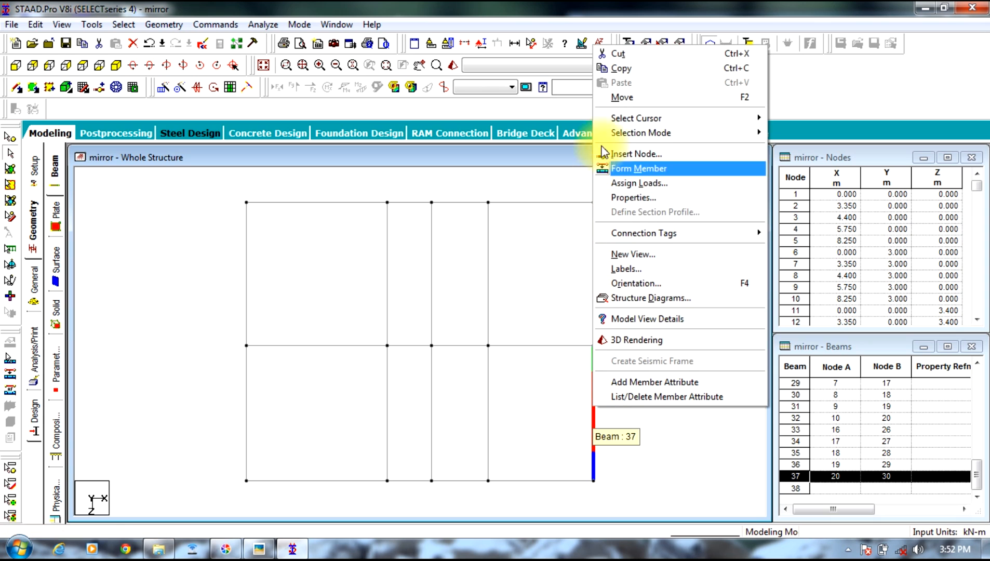
click(626, 71)
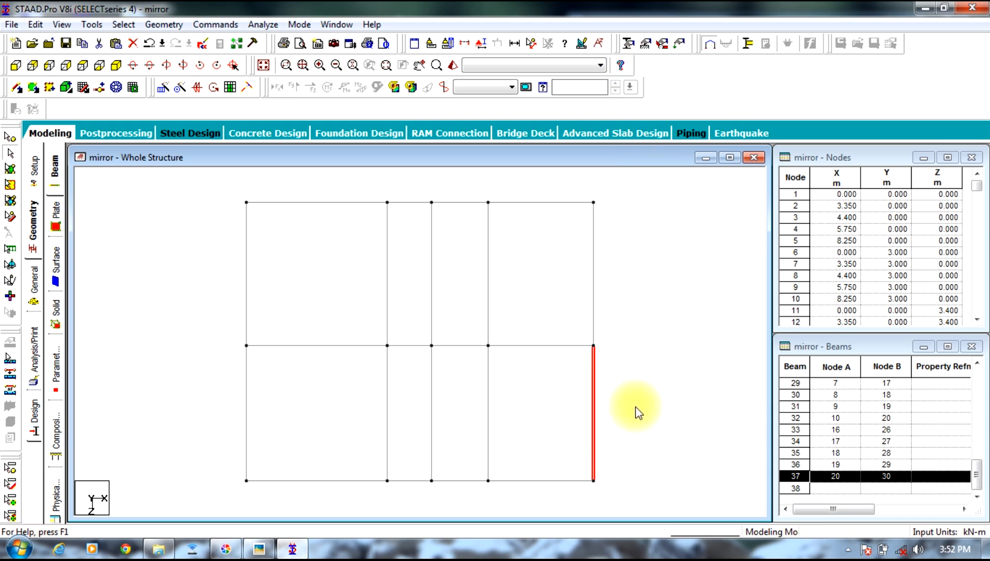
right_click(537, 401)
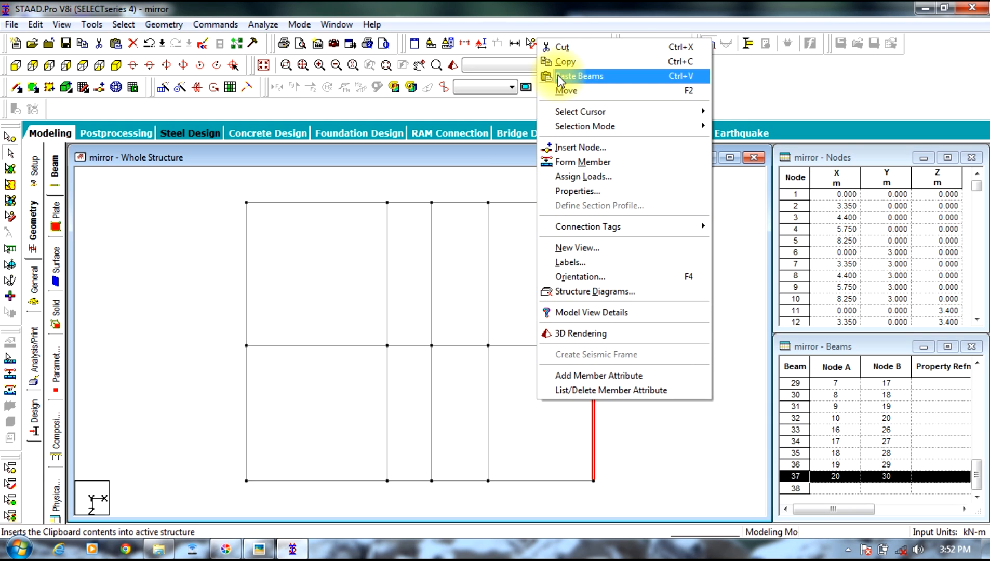
click(552, 75)
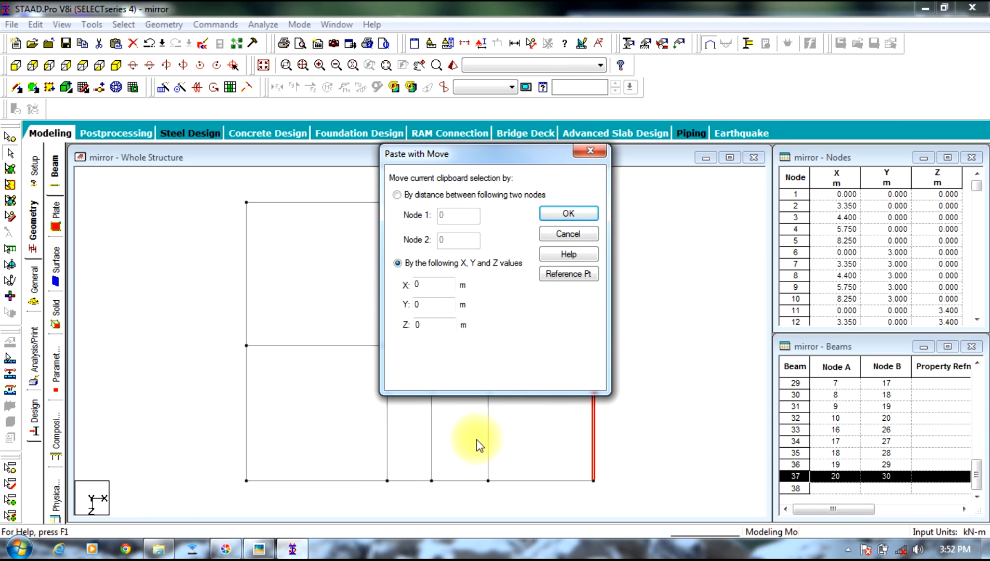
double_click(423, 284)
text(-4.35)
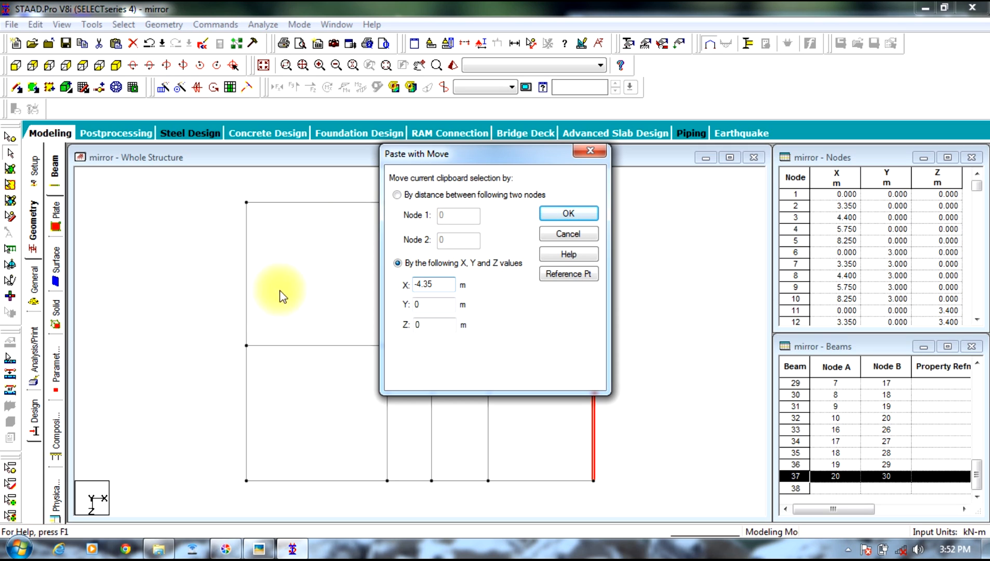
click(554, 215)
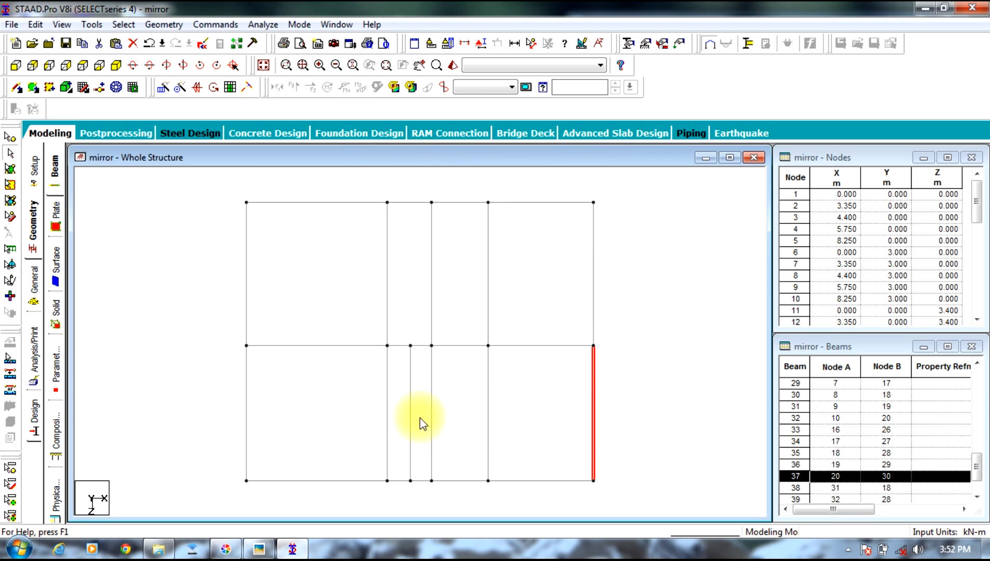
Step: Delete the lower bay's three original interior transverse beams, 36, 35 and 34, keeping the pasted beam
click(488, 401)
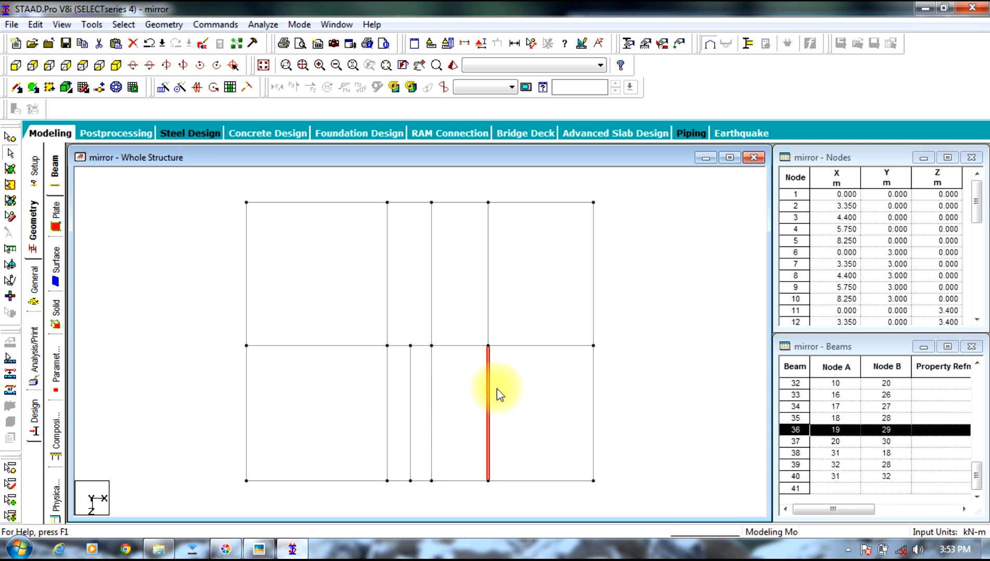
key(Delete)
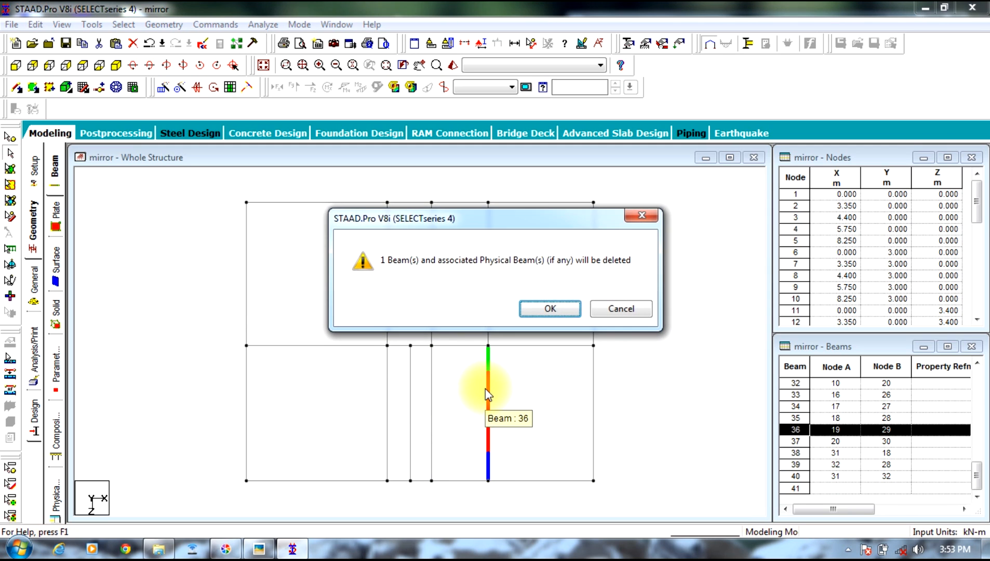
key(Return)
click(431, 414)
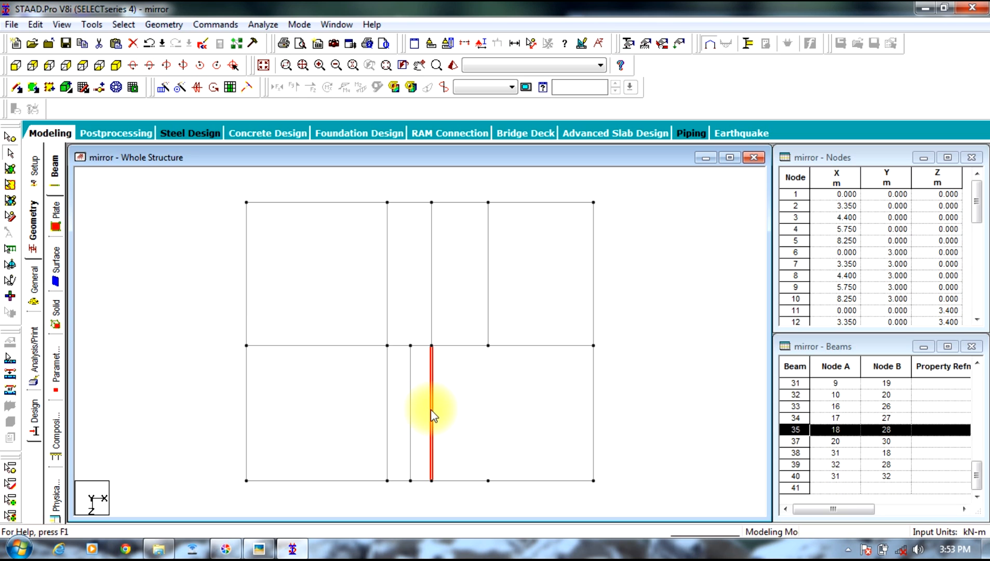
key(Delete)
key(Return)
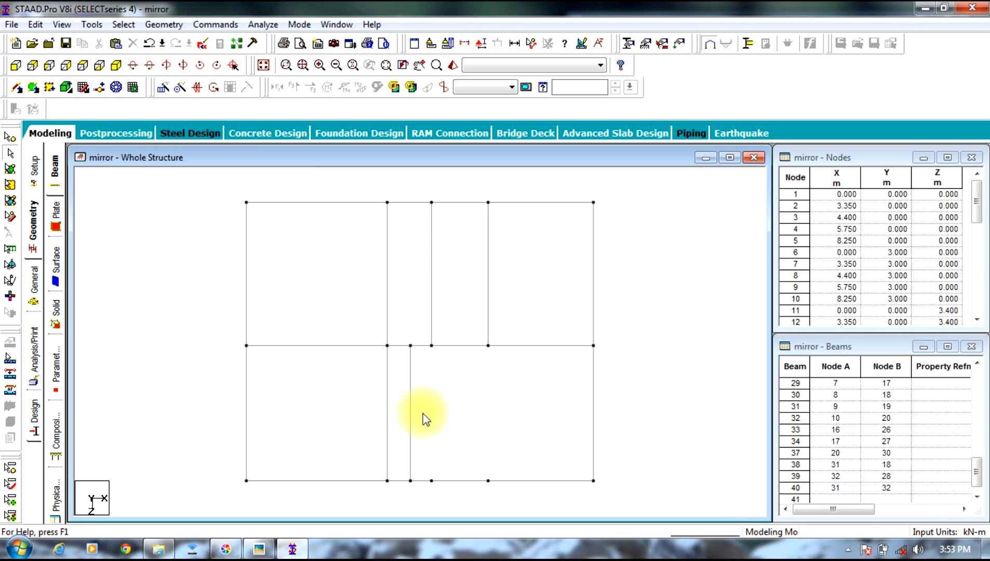
click(387, 427)
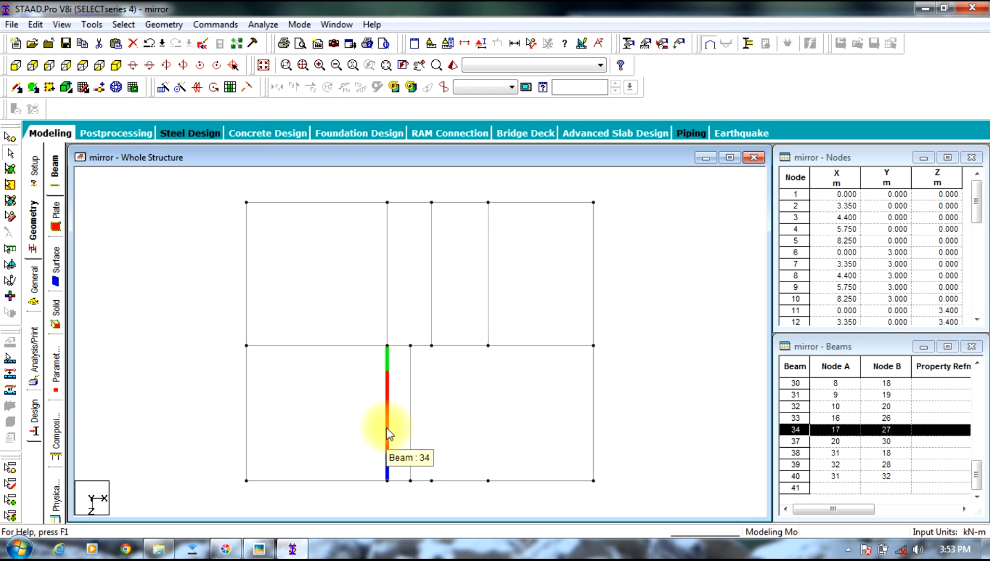
key(Delete)
key(Return)
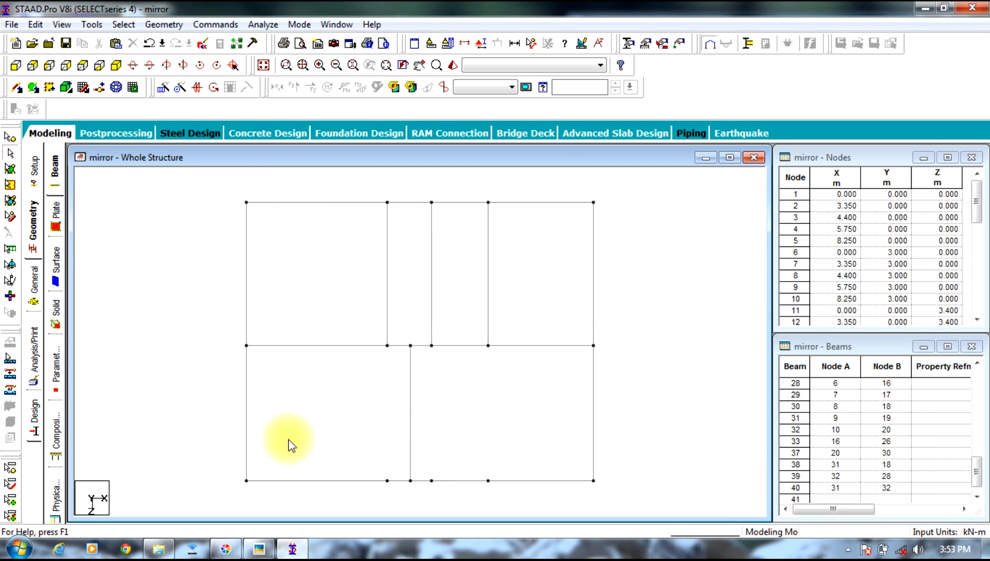
Step: Using the plan photo as reference, copy the lower bay's interior beam and paste it in negative X for the balcony's outer edge
click(414, 390)
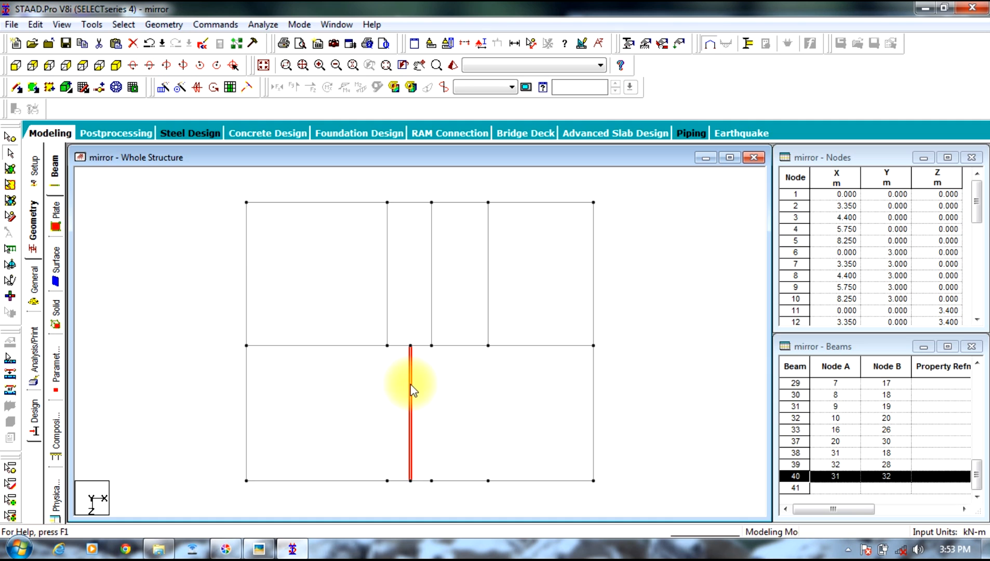
click(259, 548)
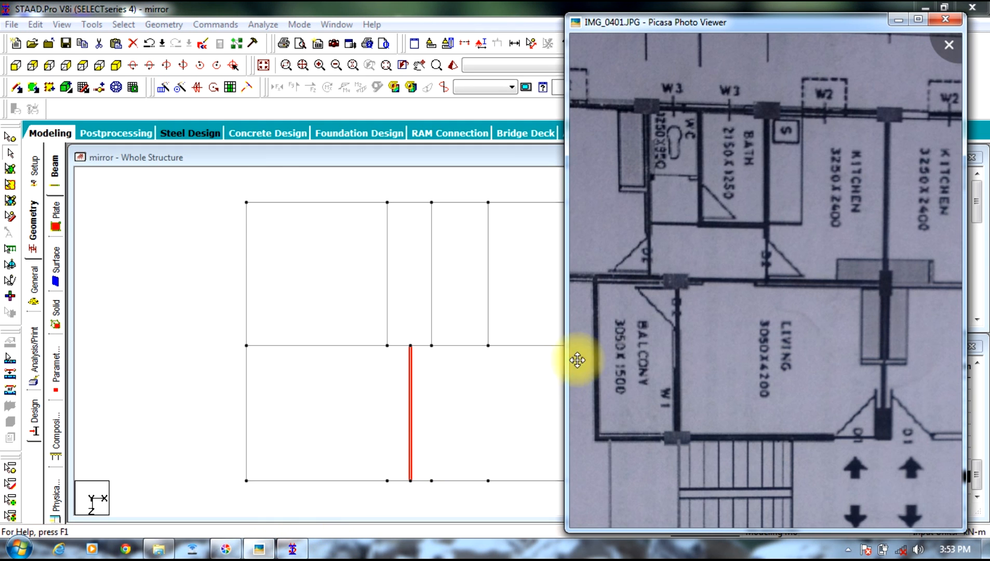
drag(678, 363, 724, 363)
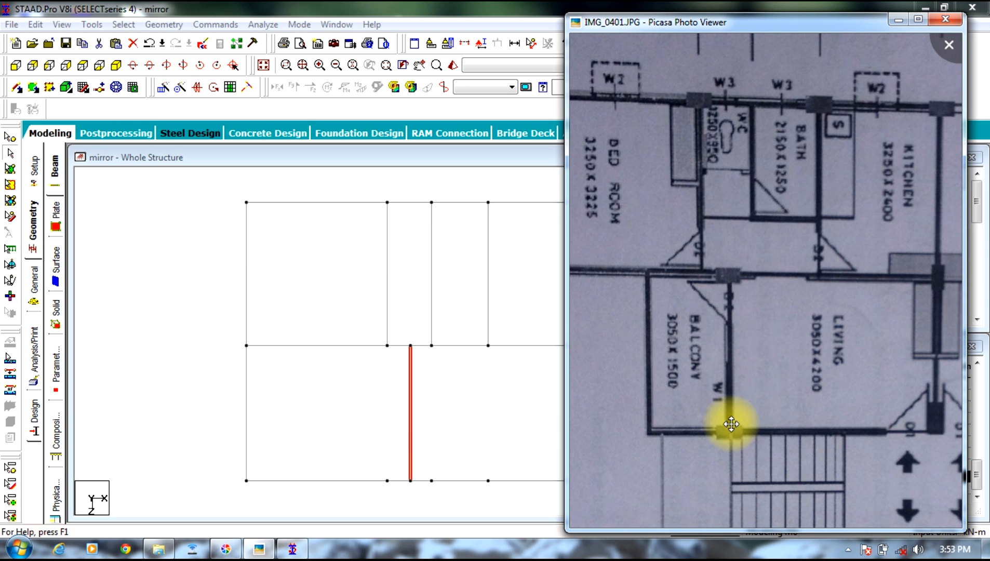
right_click(412, 422)
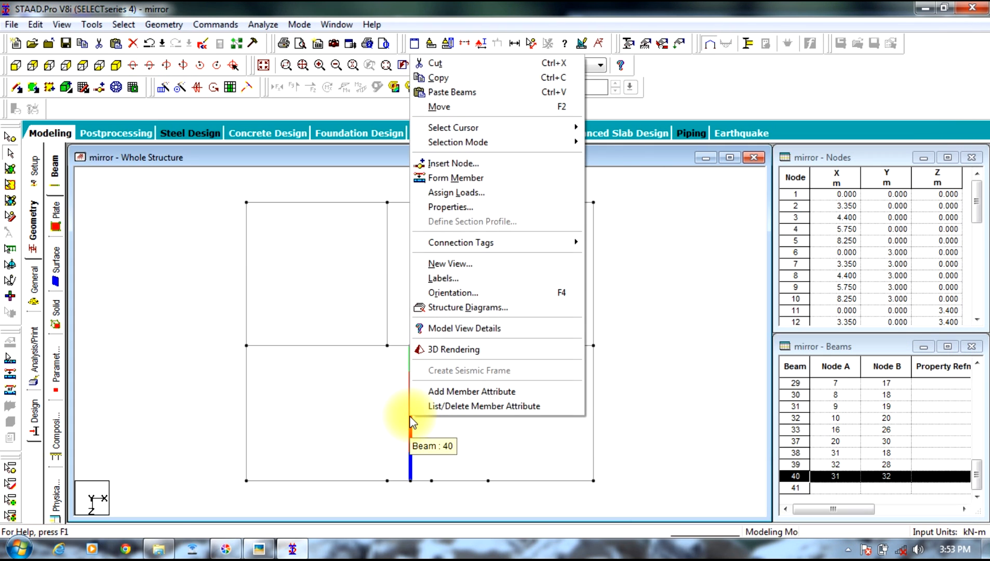
click(451, 78)
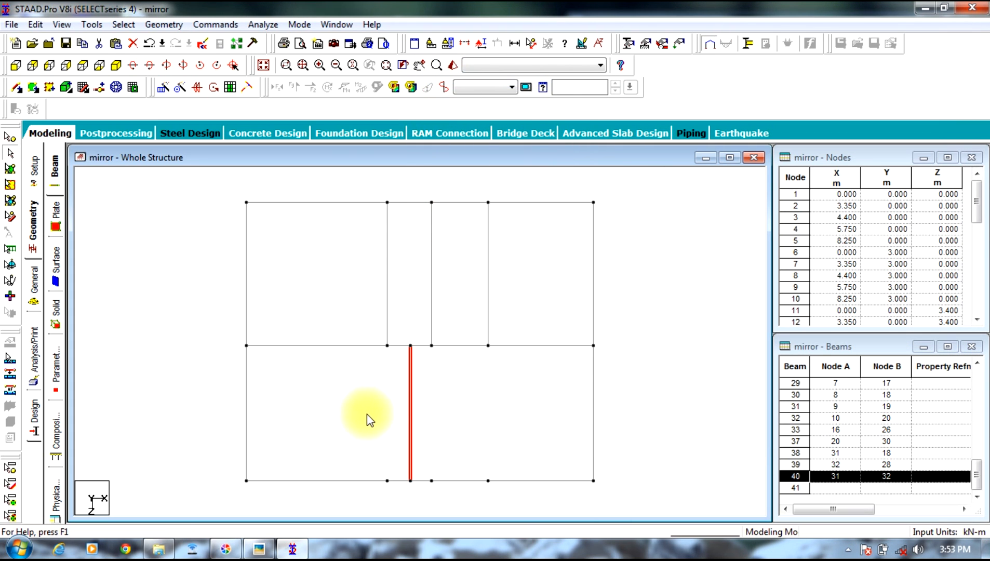
right_click(366, 414)
click(429, 90)
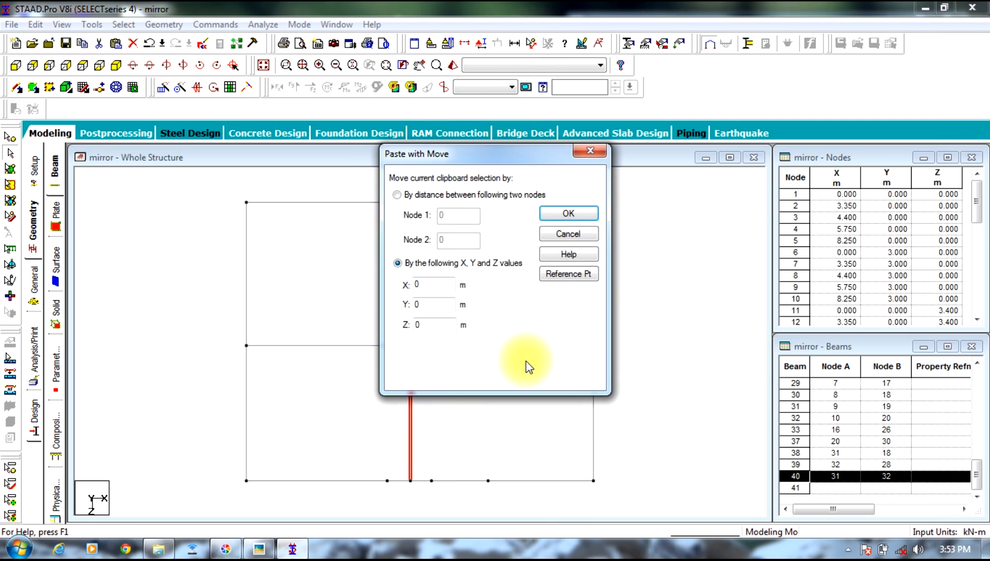
text(-1.65)
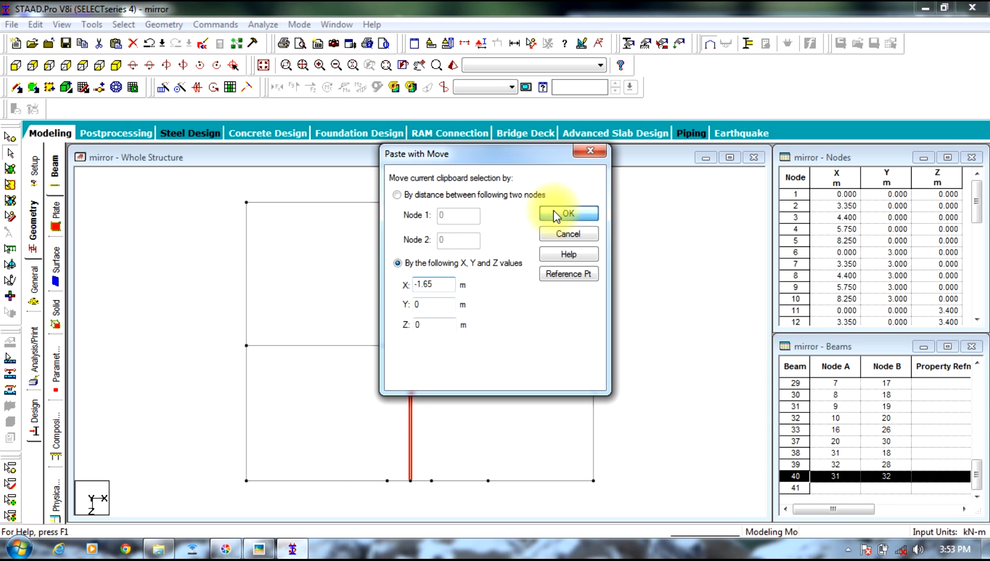
click(556, 215)
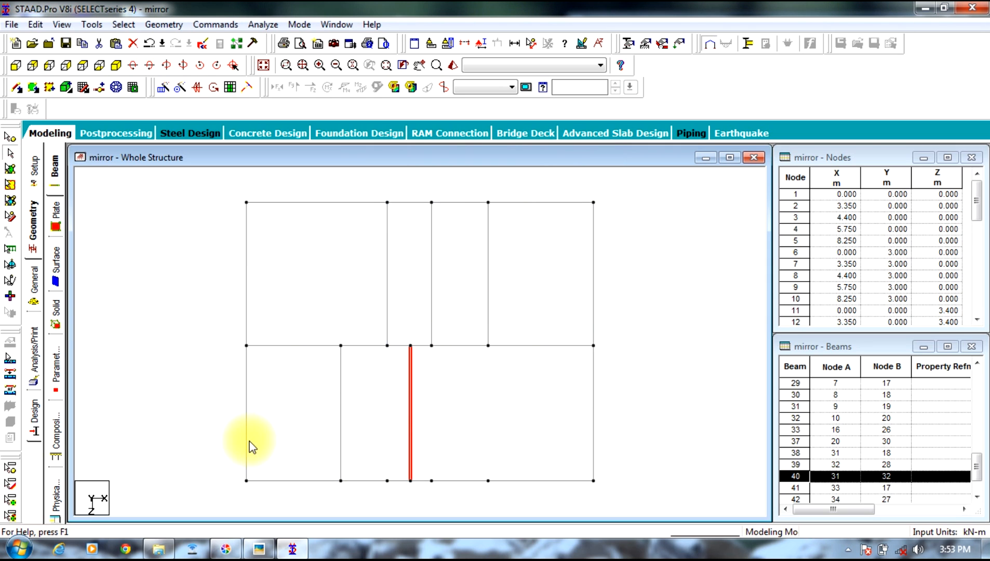
Step: Show the whole frame in isometric view and compare its column layout with the floor plan photo
click(126, 236)
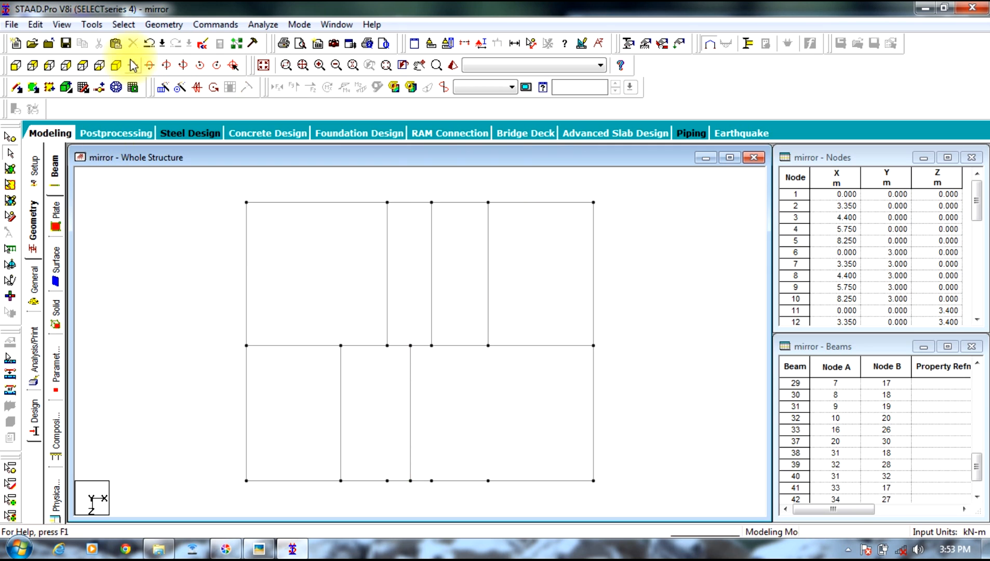
click(116, 65)
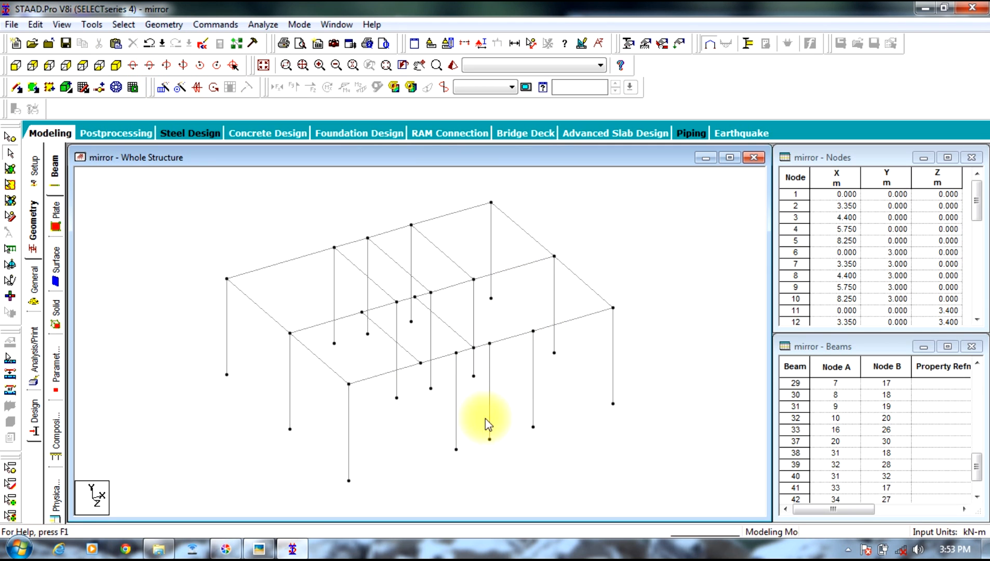
click(259, 549)
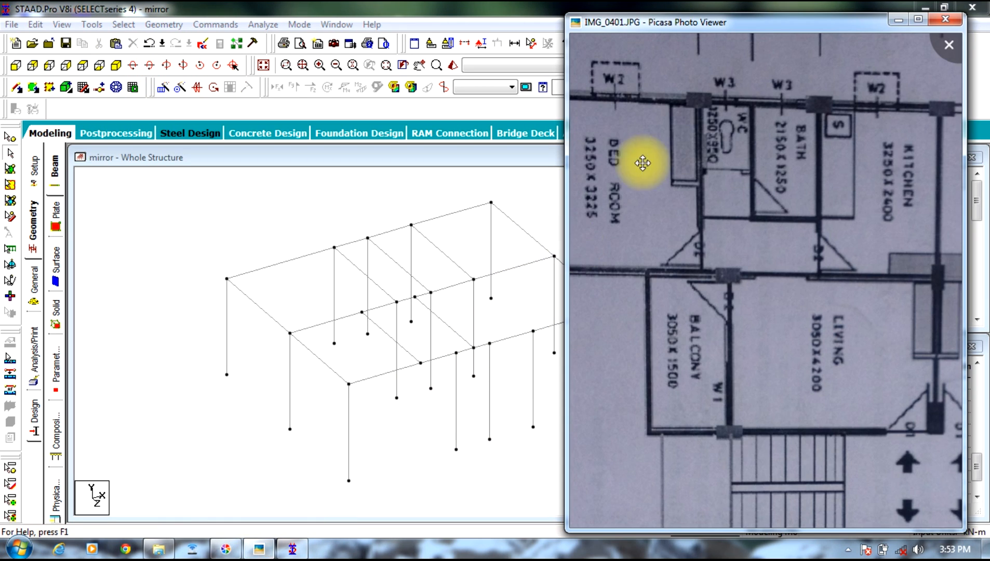
scroll(735, 224, up, 3)
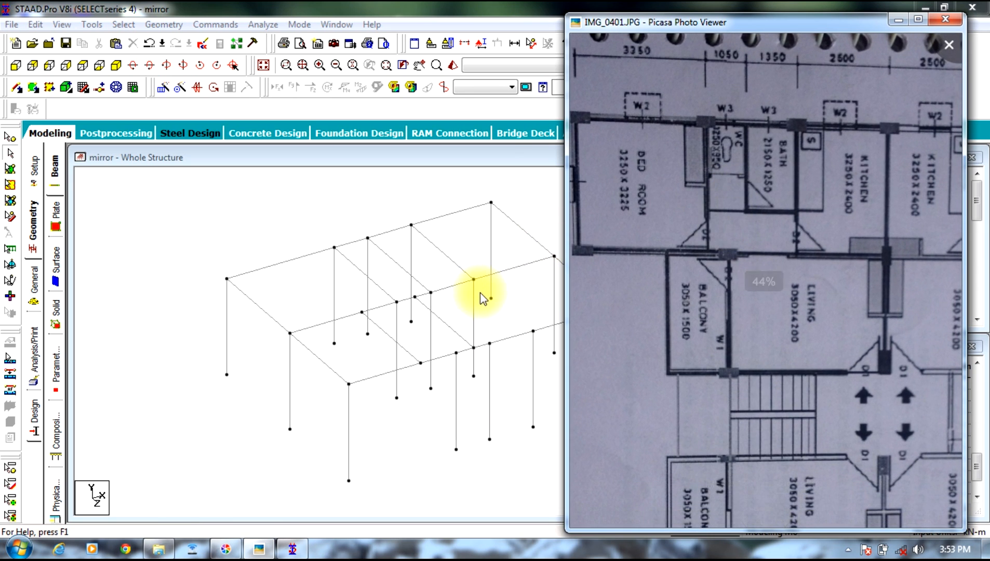
click(482, 289)
middle_drag(528, 292, 398, 282)
click(266, 553)
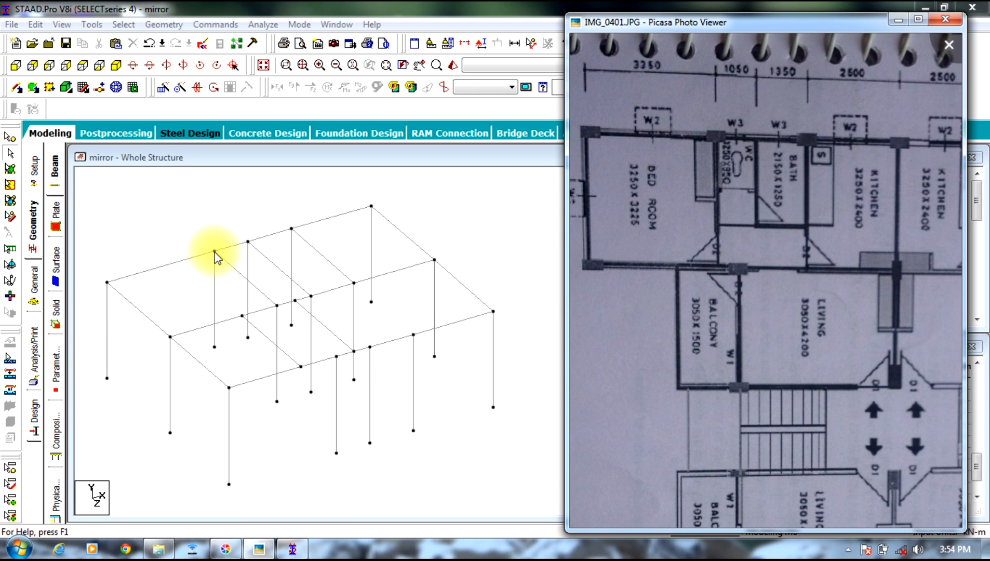
Step: Delete back-row column 7 at X 4.4 m, together with the node left unattached at its base
click(249, 261)
key(Delete)
key(Return)
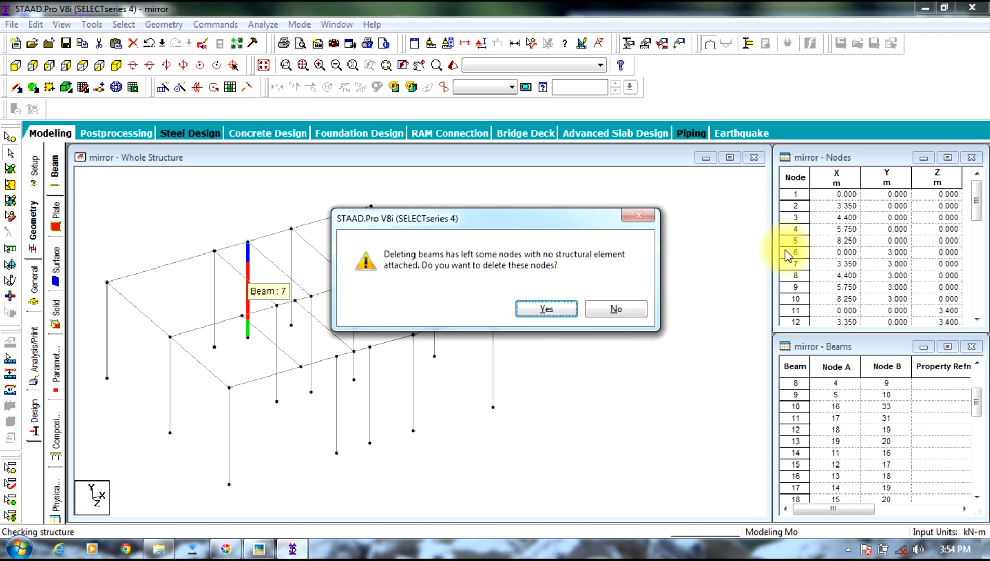
click(570, 310)
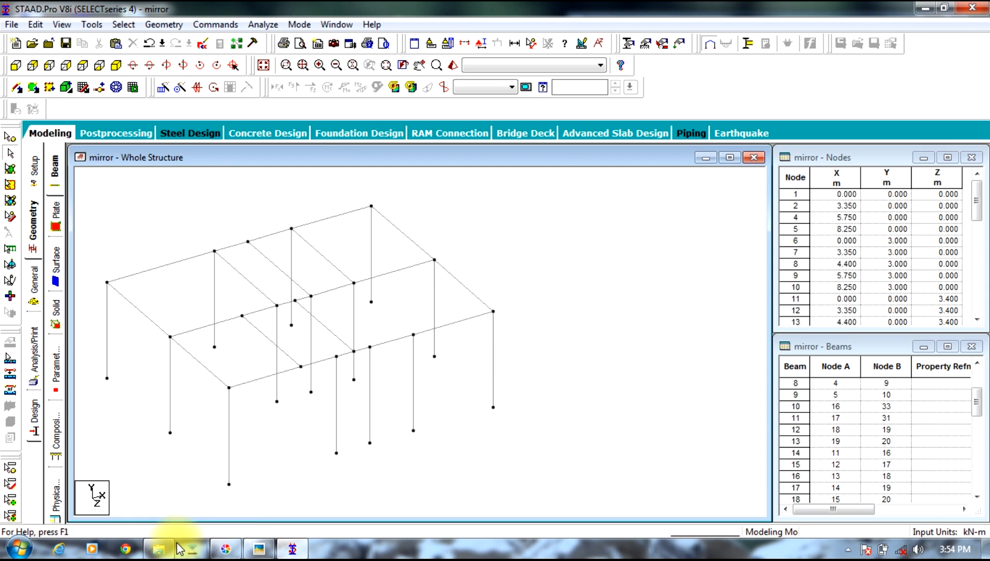
Step: Using the plan photo as reference, delete middle-row column 16 together with its unattached base node
click(259, 550)
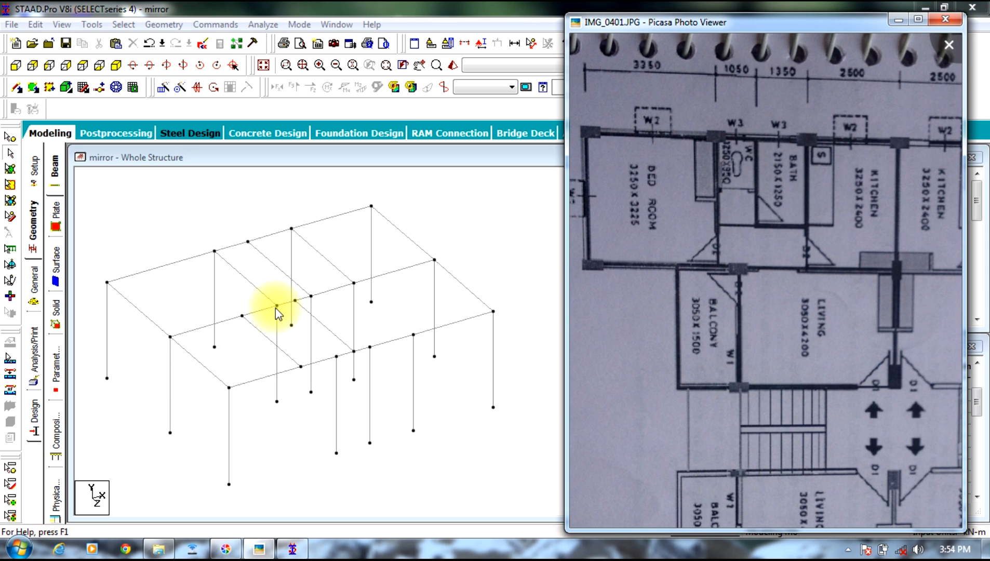
click(311, 306)
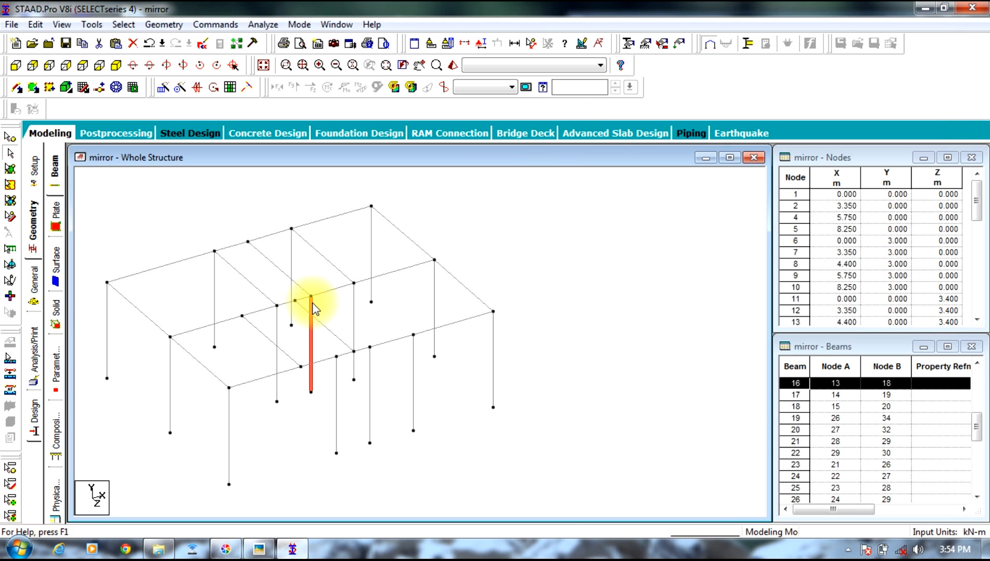
key(Delete)
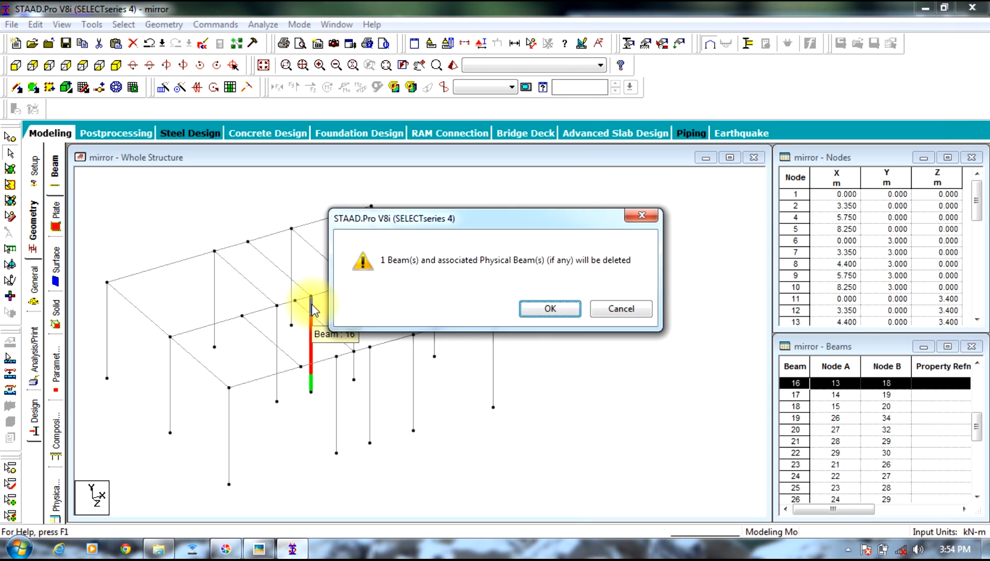
key(Return)
click(554, 307)
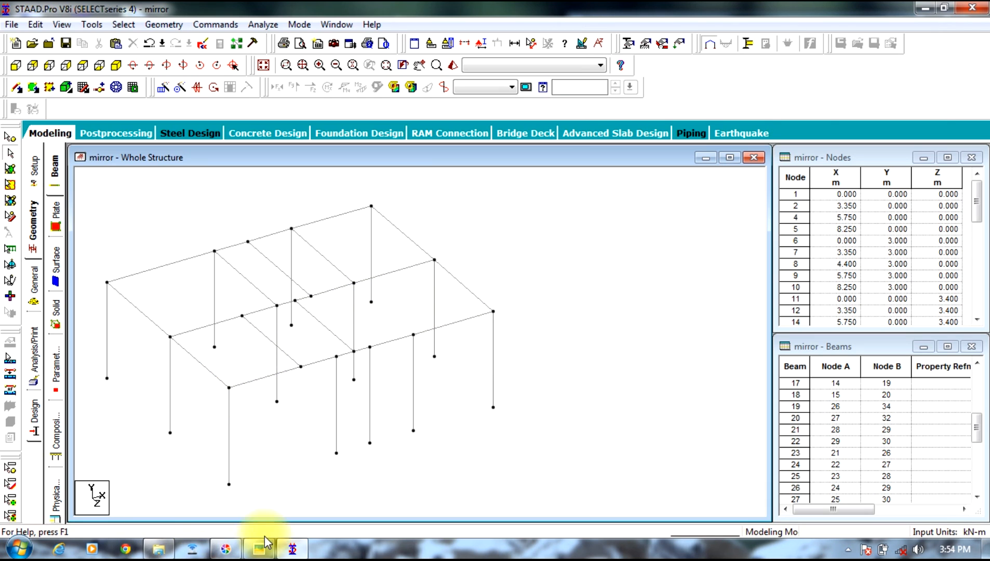
Step: Check the plan photo again, decline the auto save, and delete middle-row column 17 with its unattached base node
click(299, 550)
click(294, 550)
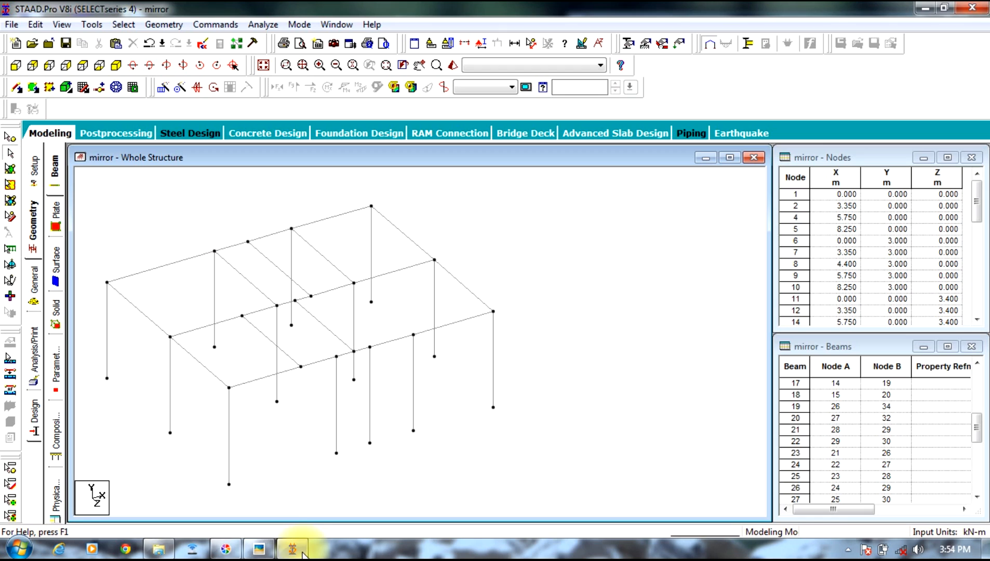
click(256, 550)
drag(784, 265, 739, 242)
scroll(742, 244, down, 2)
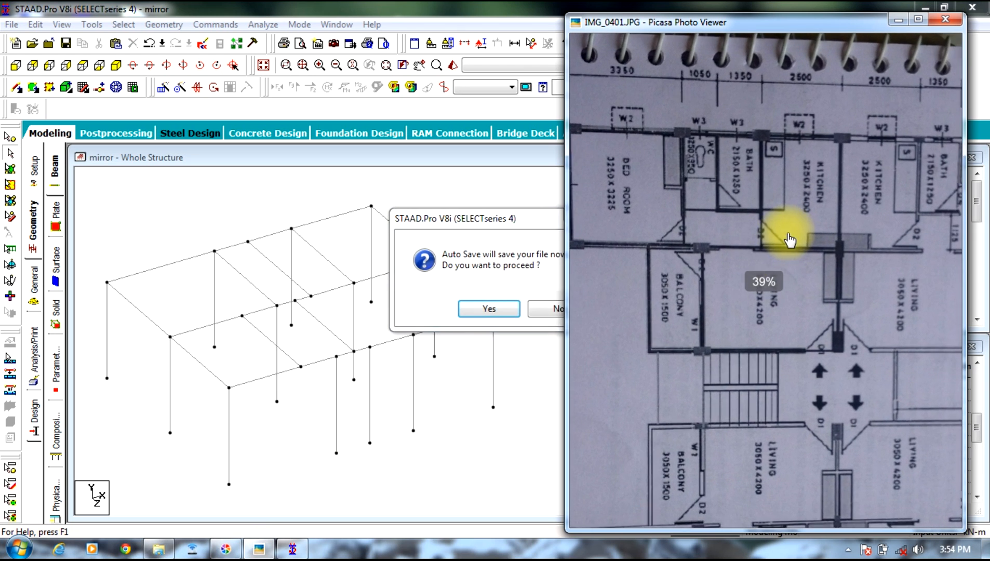
click(554, 306)
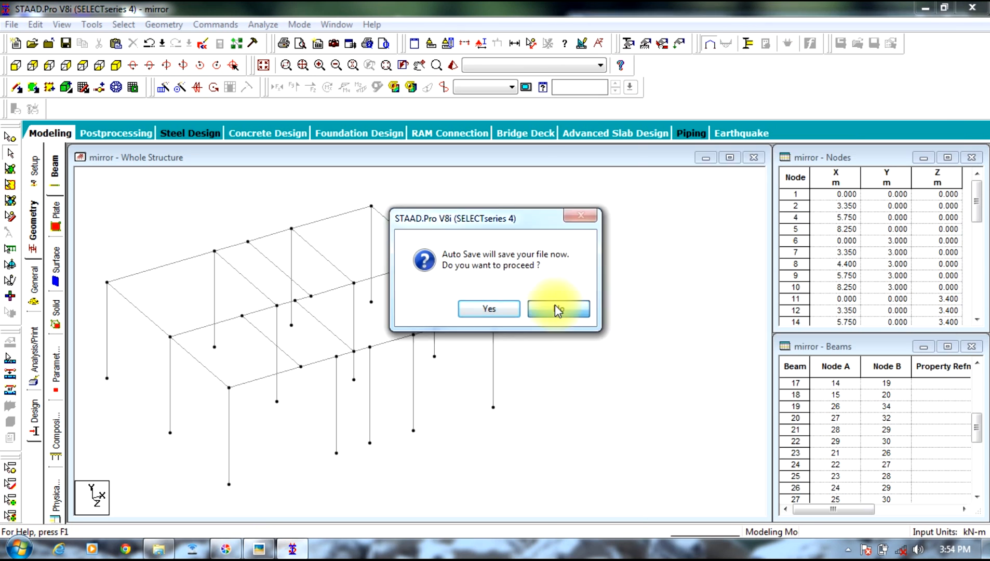
click(354, 317)
key(Delete)
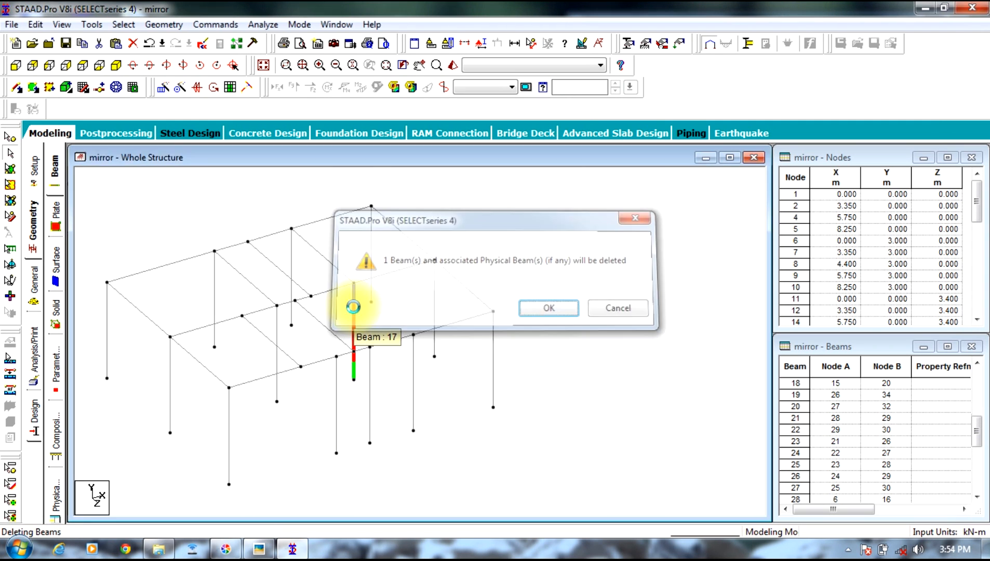
key(Return)
click(554, 310)
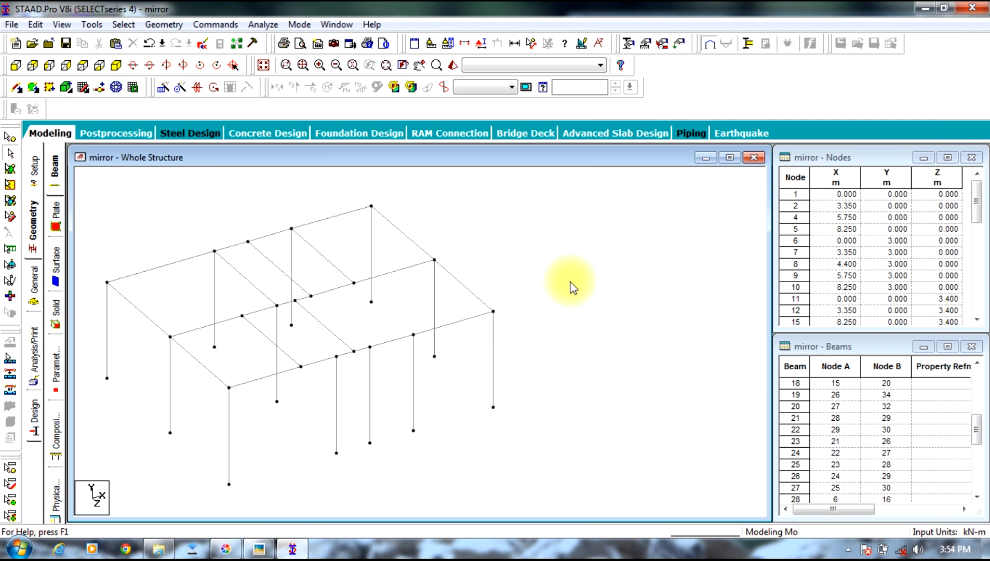
Step: Compare the front row's columns with the balcony and living room columns on the plan photo
click(227, 549)
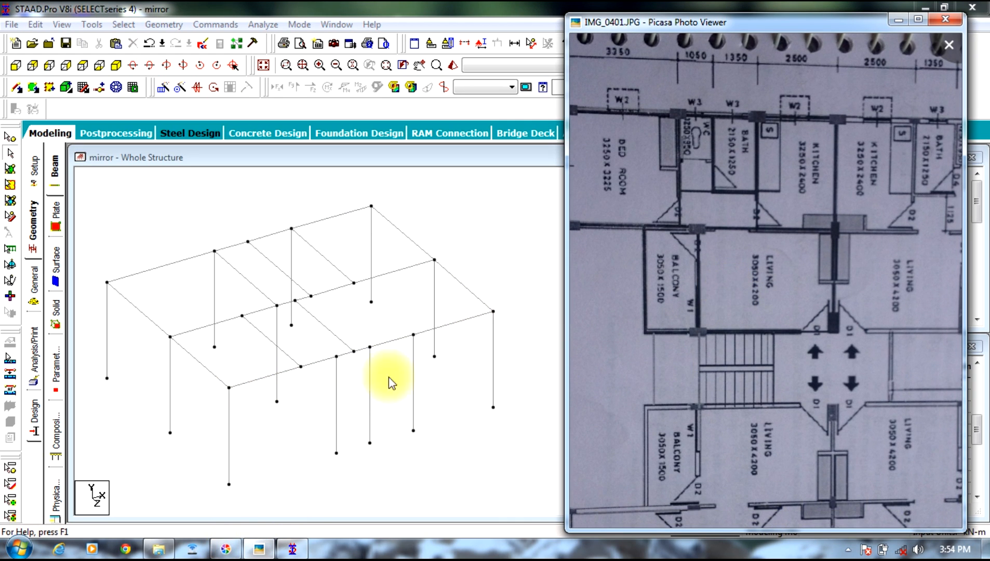
click(229, 446)
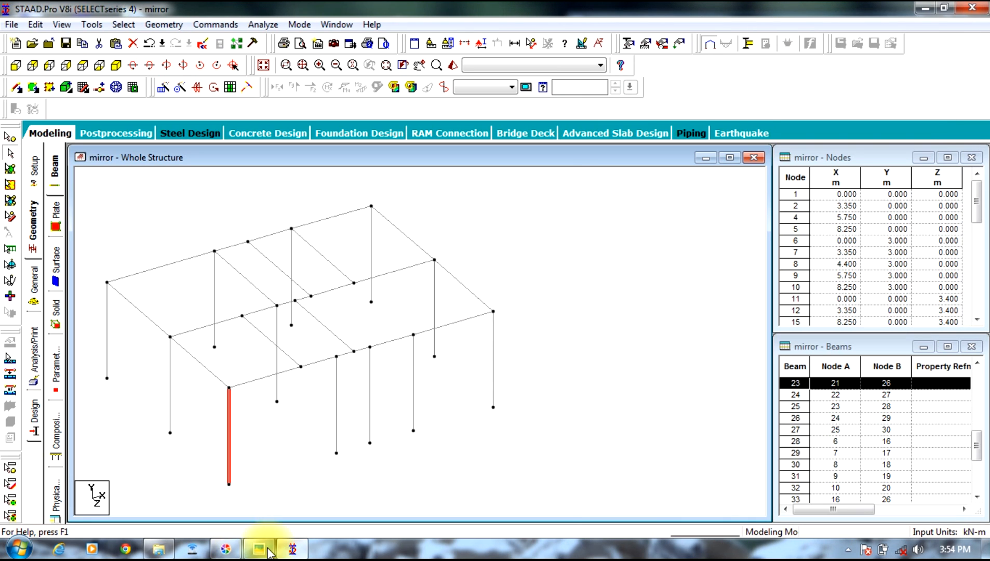
click(259, 548)
drag(736, 331, 768, 295)
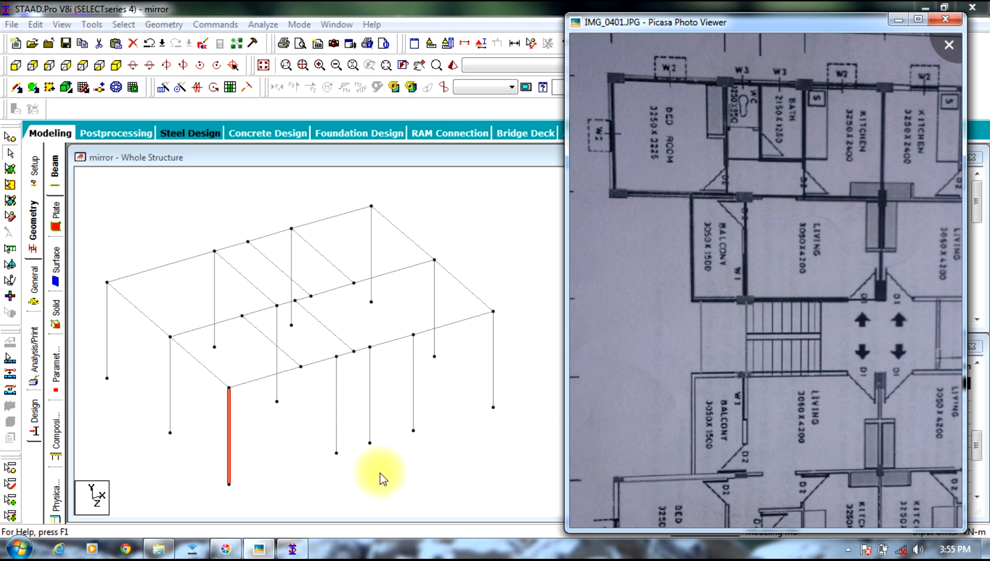
Step: Copy the front row's right corner column and paste it with an X offset of -4.35 m, as the plan shows
click(493, 352)
right_click(503, 348)
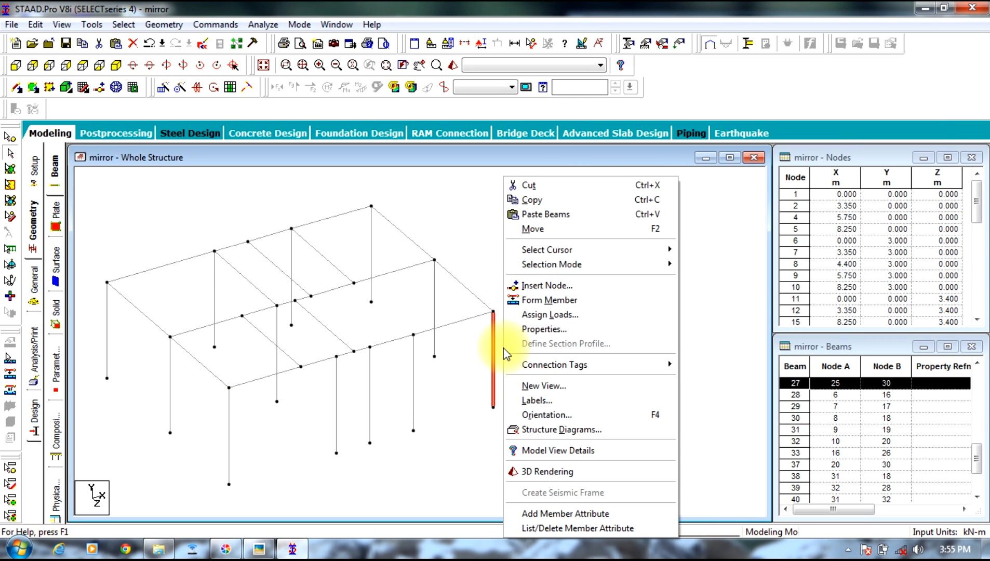
click(532, 202)
right_click(505, 361)
click(554, 217)
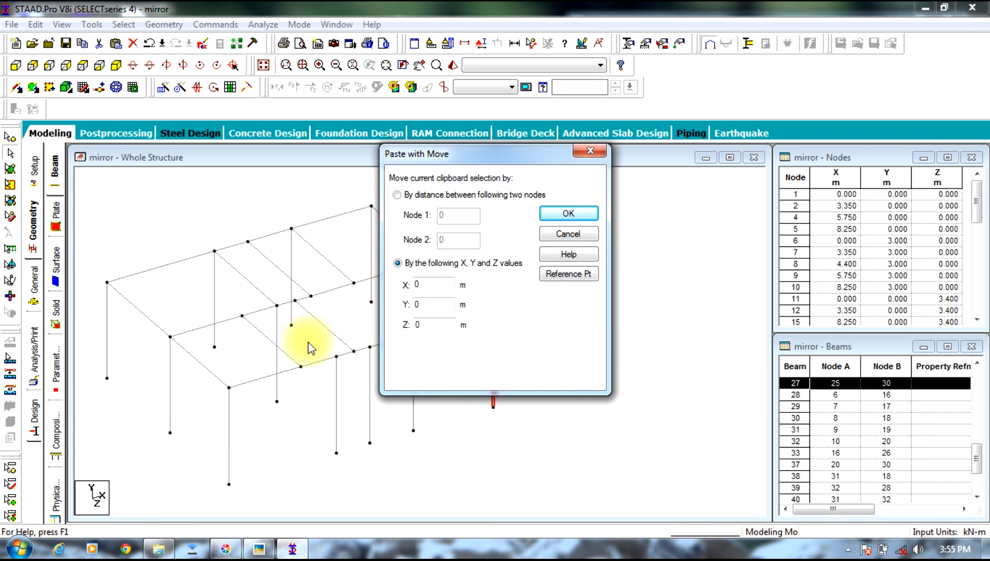
double_click(442, 283)
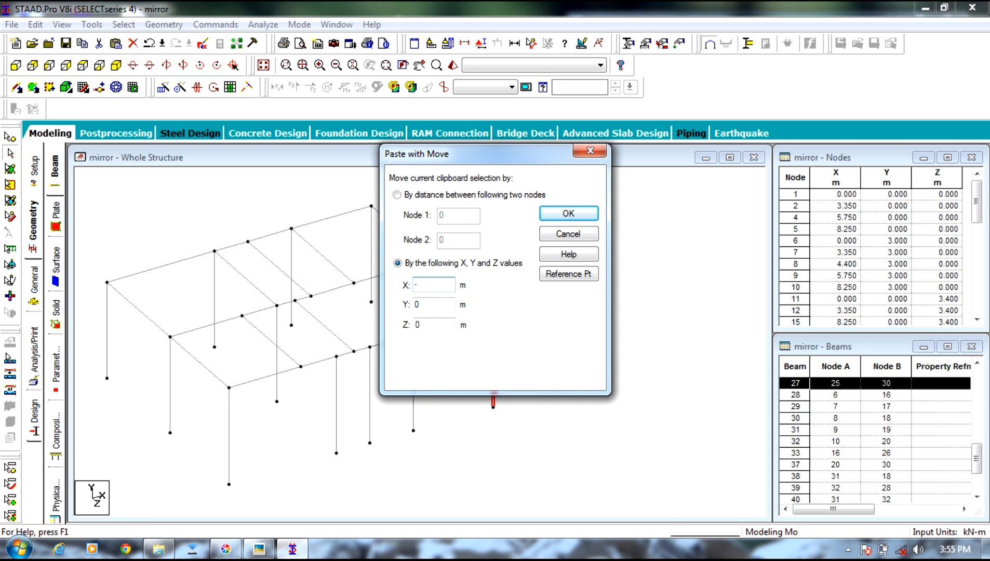
text(-4.)
click(247, 555)
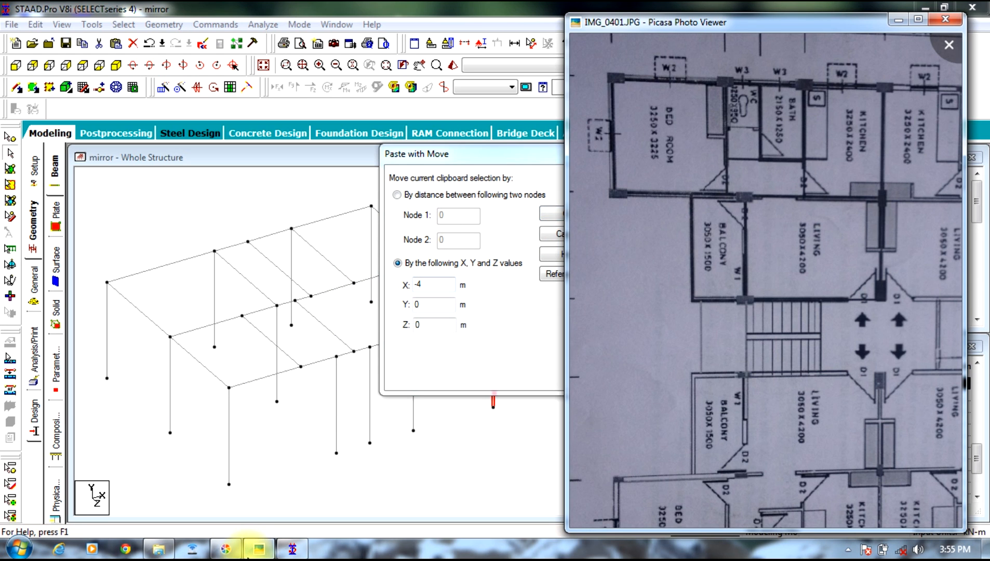
click(439, 285)
text(35)
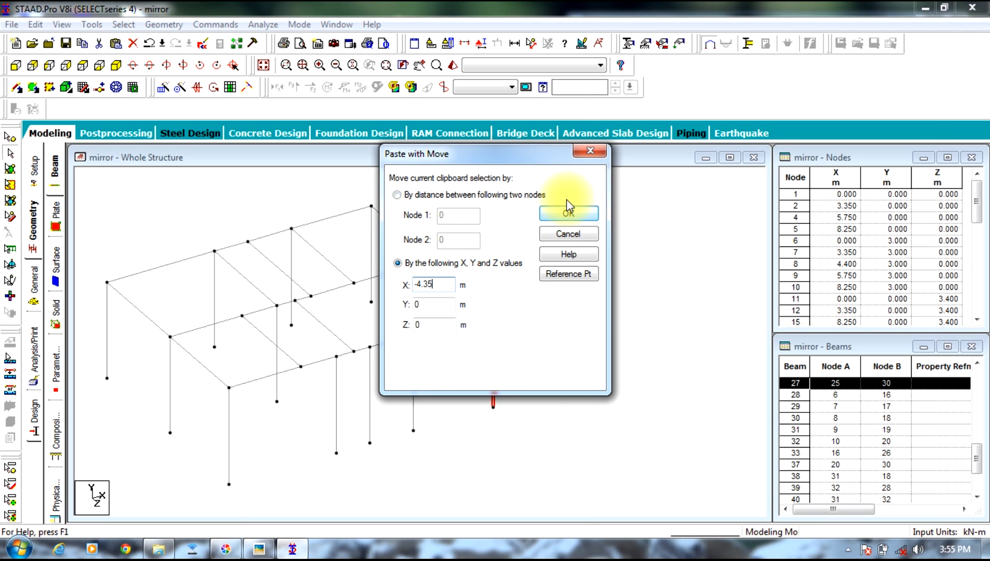
click(568, 213)
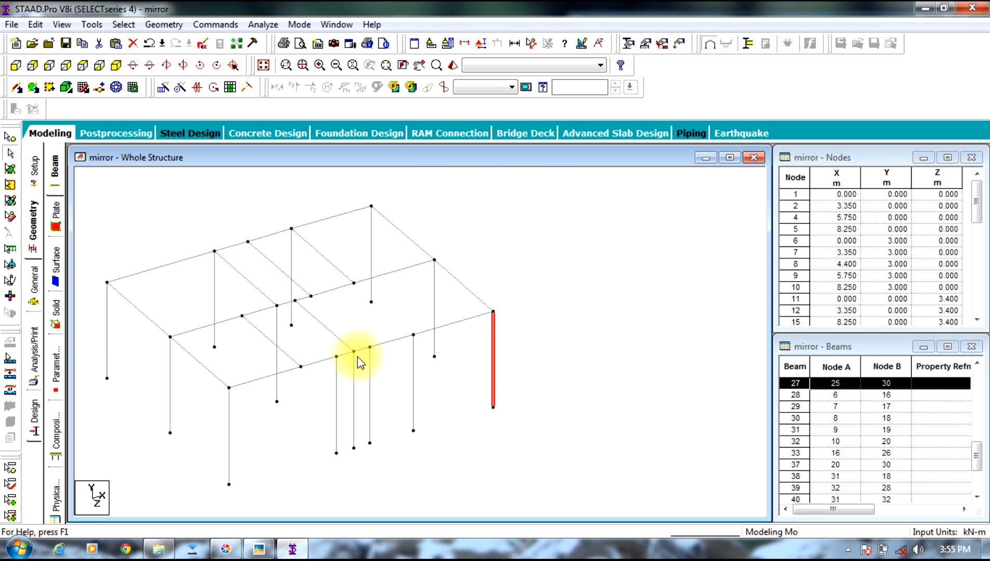
Step: Delete front-row columns 26, 25, 24 and 23 with their unattached base nodes, keeping the pasted column and the right corner column
click(414, 373)
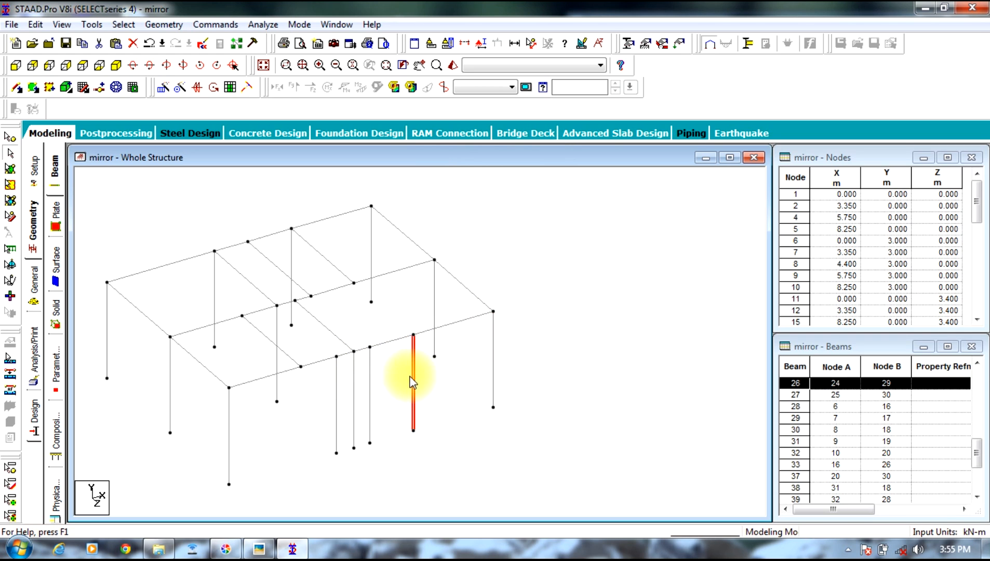
key(Delete)
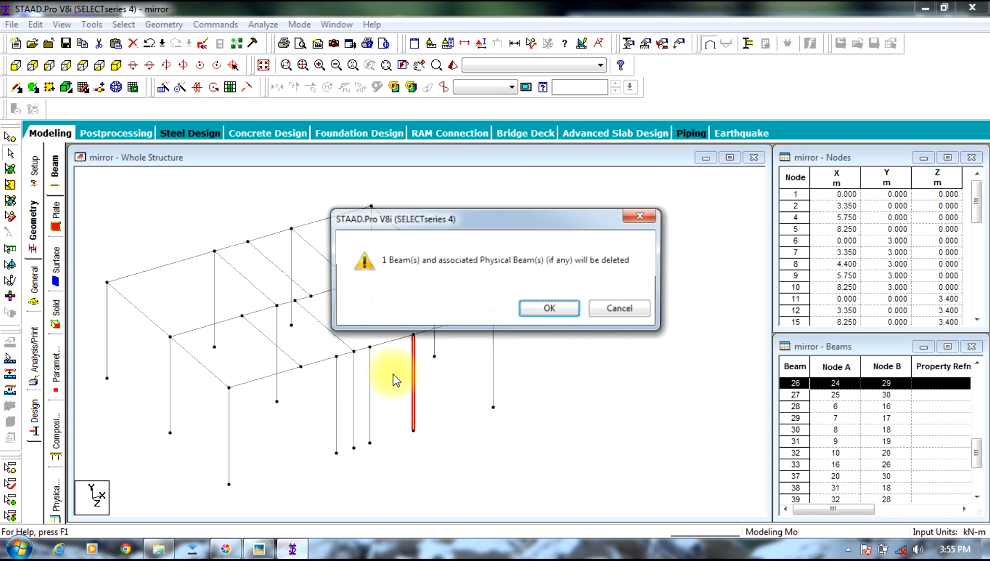
key(Return)
click(564, 312)
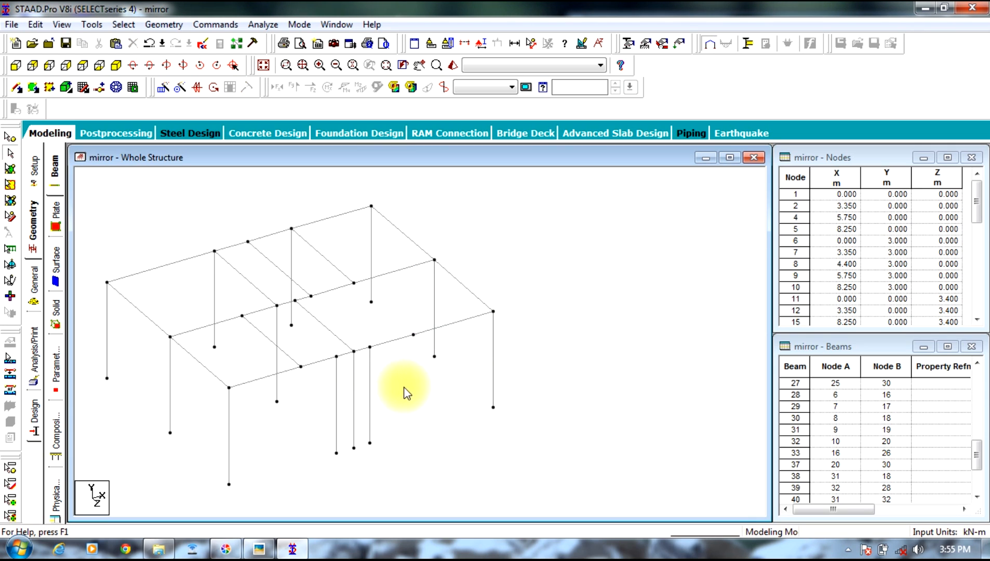
click(369, 389)
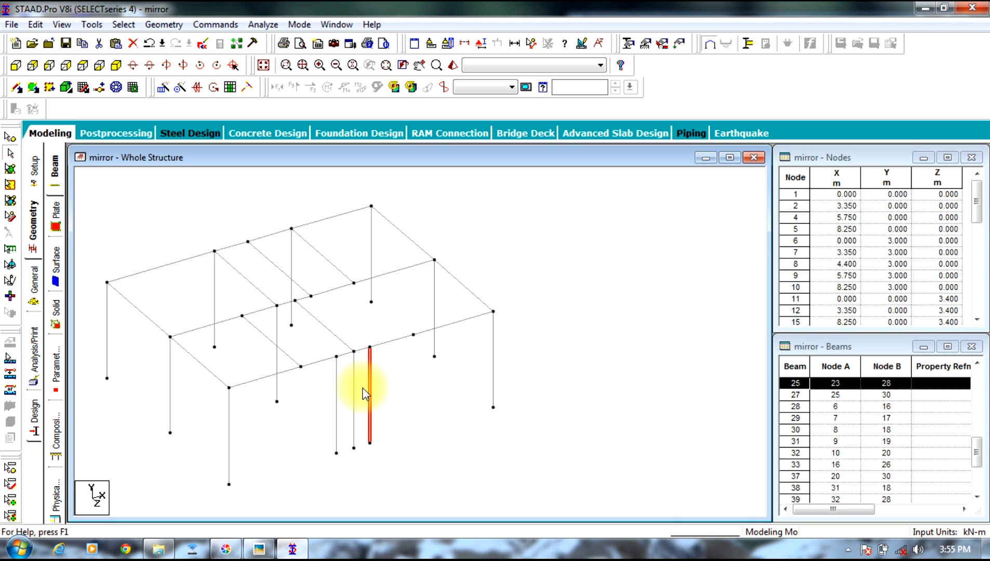
ctrl+click(337, 417)
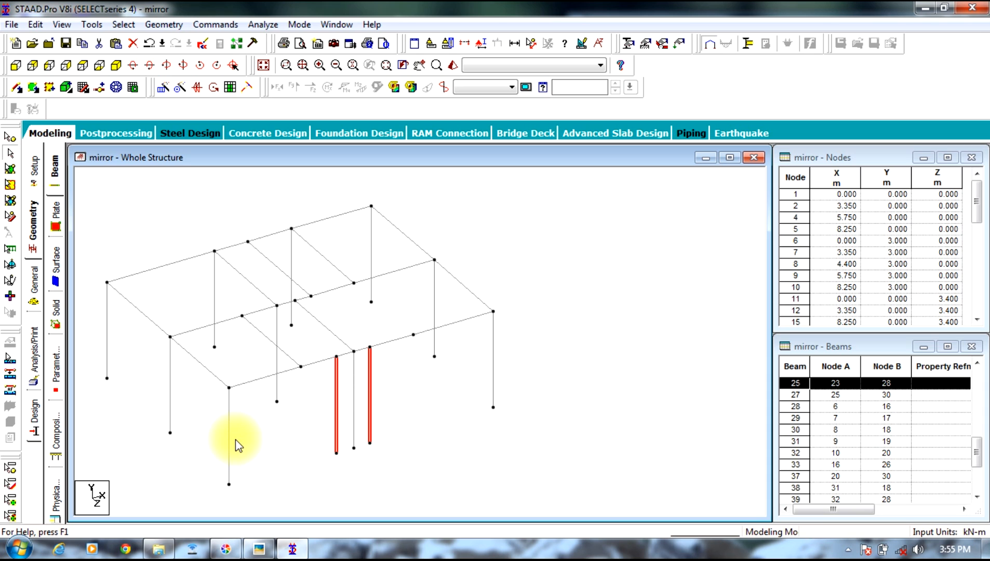
key(Delete)
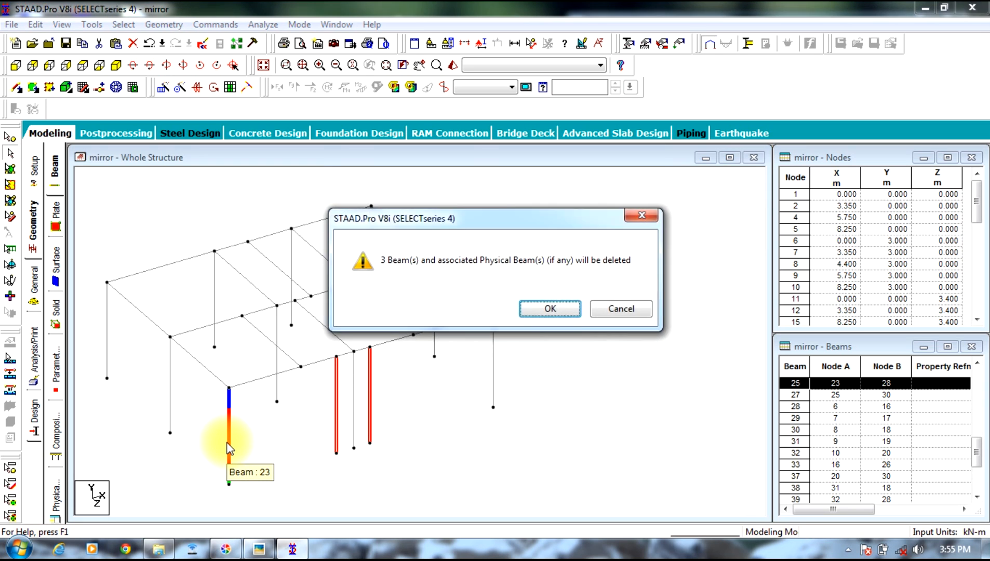
key(Return)
click(543, 309)
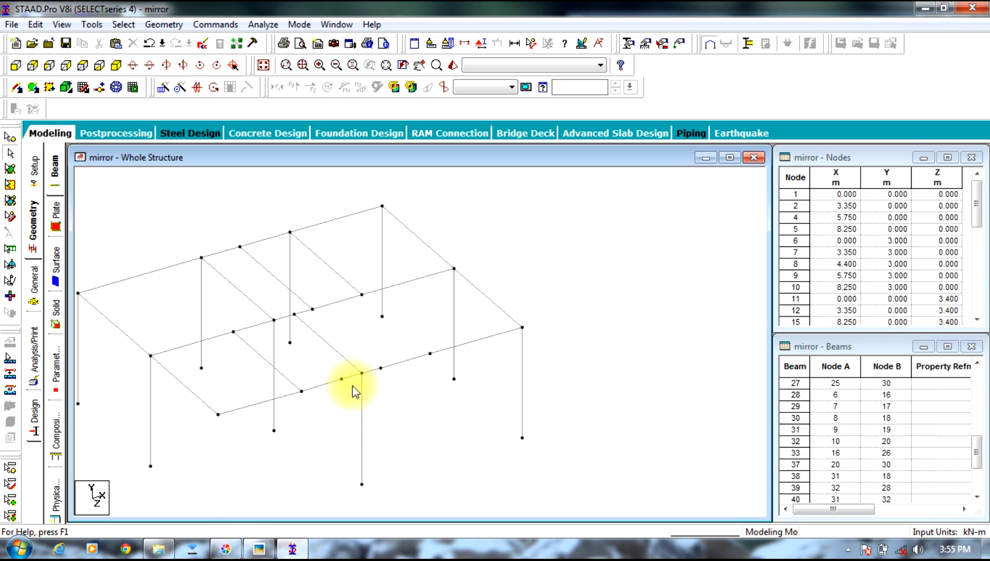
Step: Examine the front row's beam segments one by one to find where leftover nodes split the beam
click(335, 382)
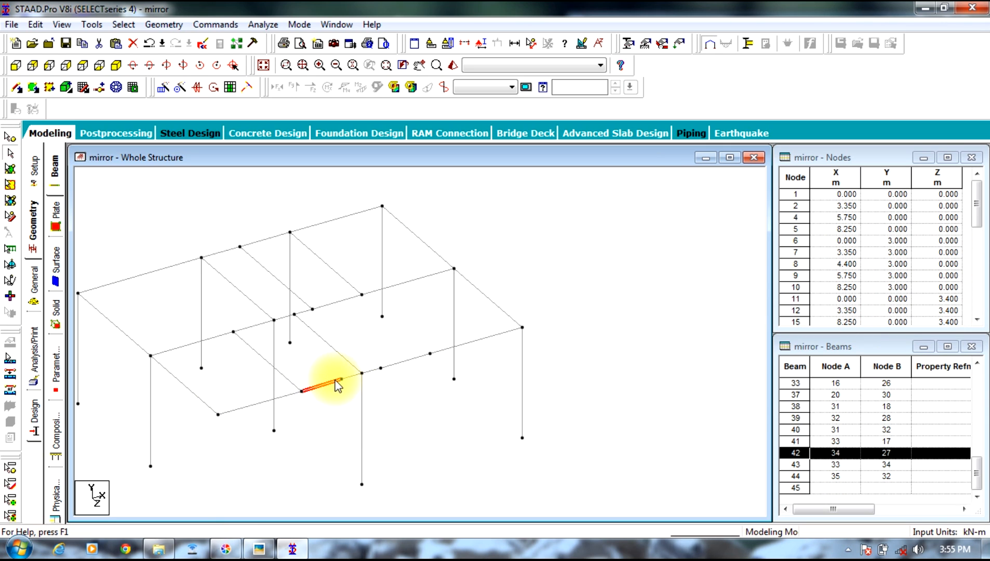
click(355, 376)
click(372, 371)
click(402, 361)
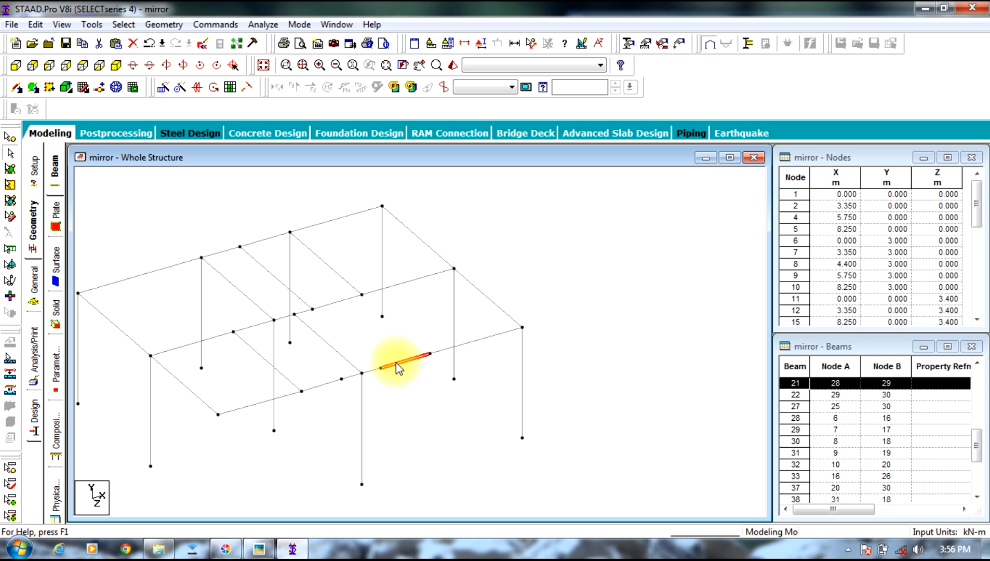
click(446, 348)
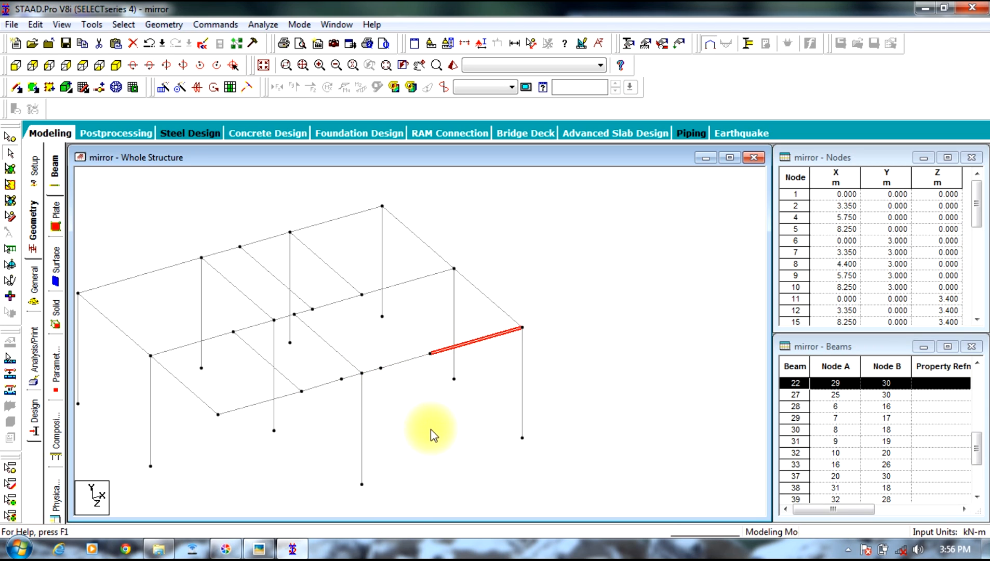
click(423, 458)
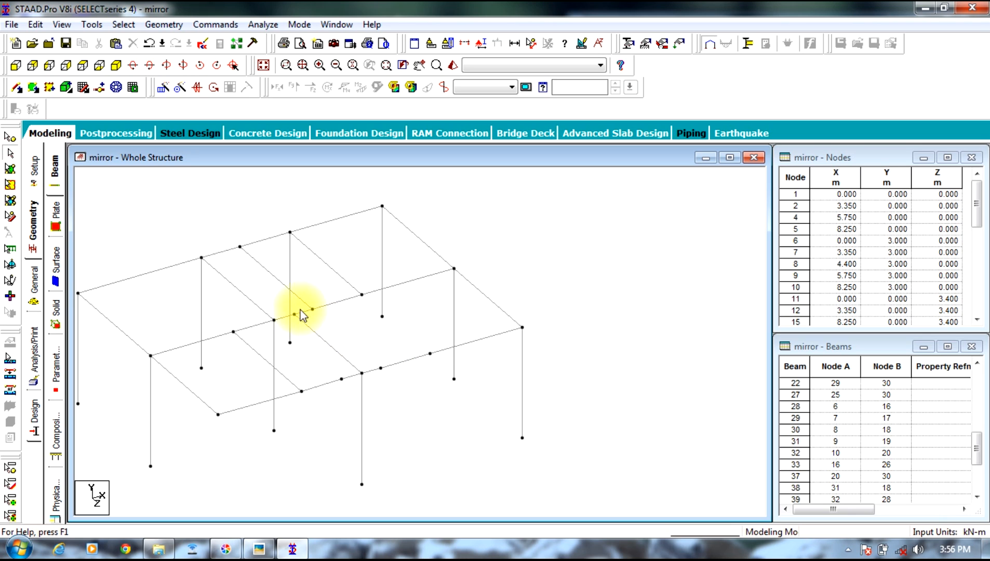
Step: Merge the front row's beam segments between the pasted column and the right corner column into one member
middle_drag(494, 267, 599, 252)
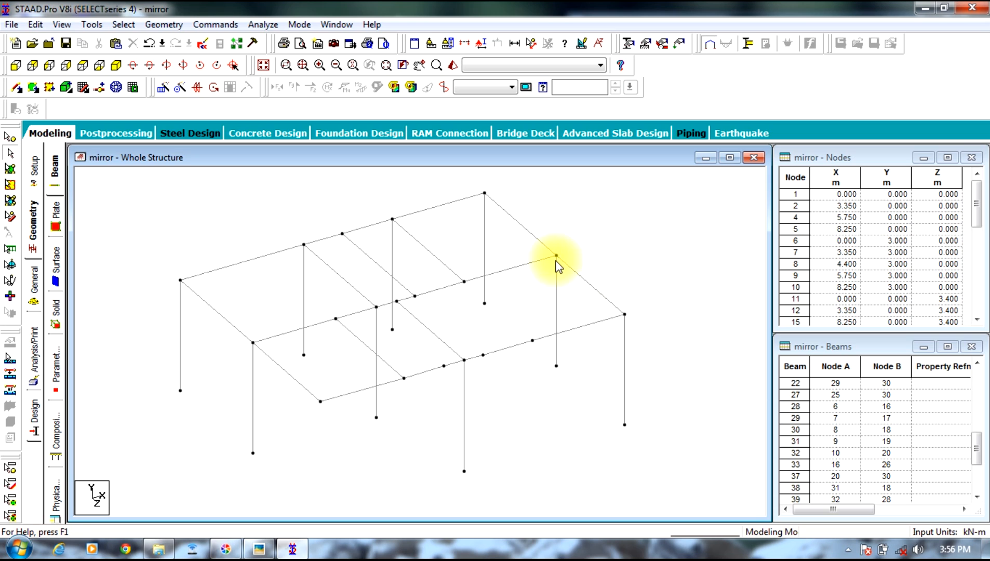
click(473, 358)
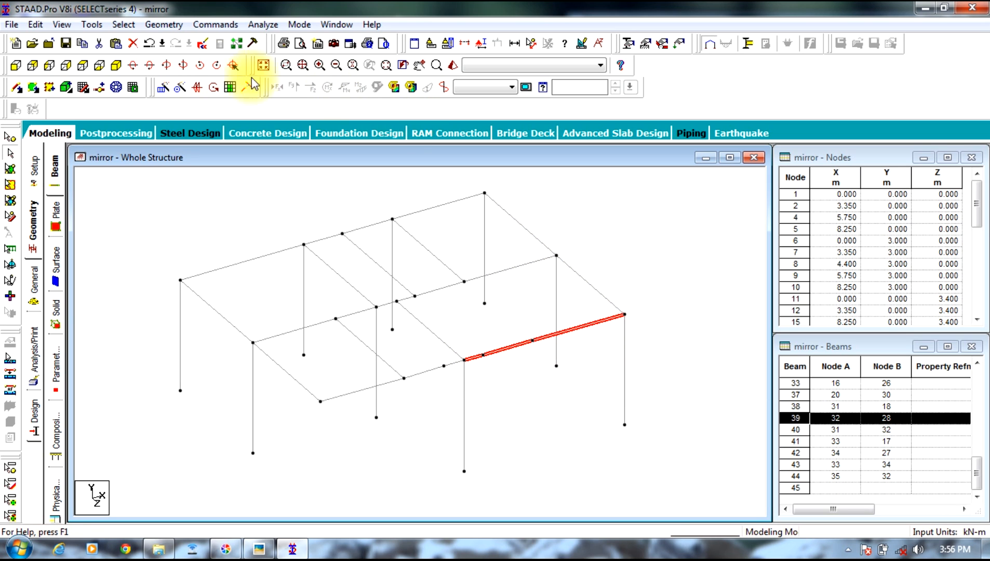
click(164, 24)
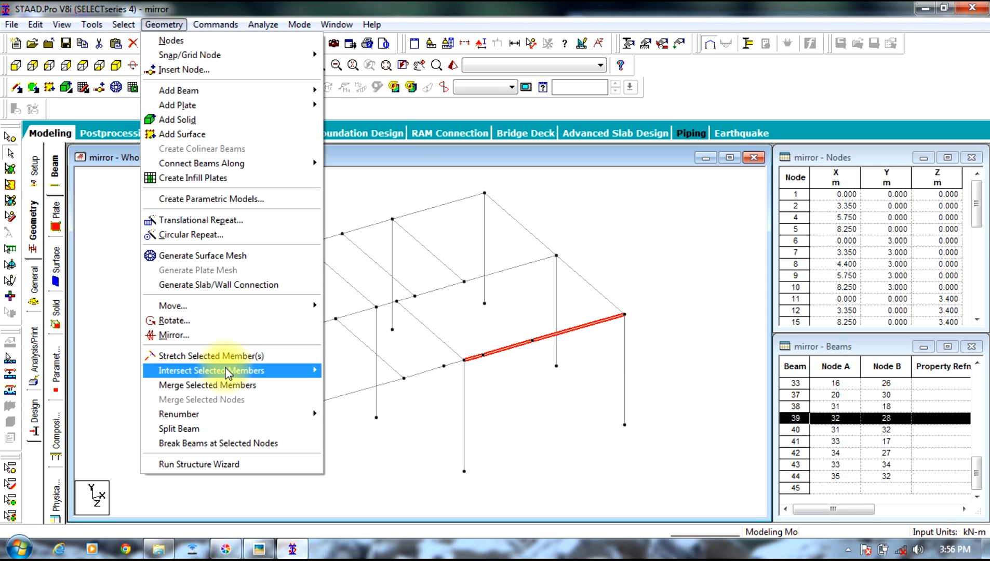
click(233, 386)
click(550, 206)
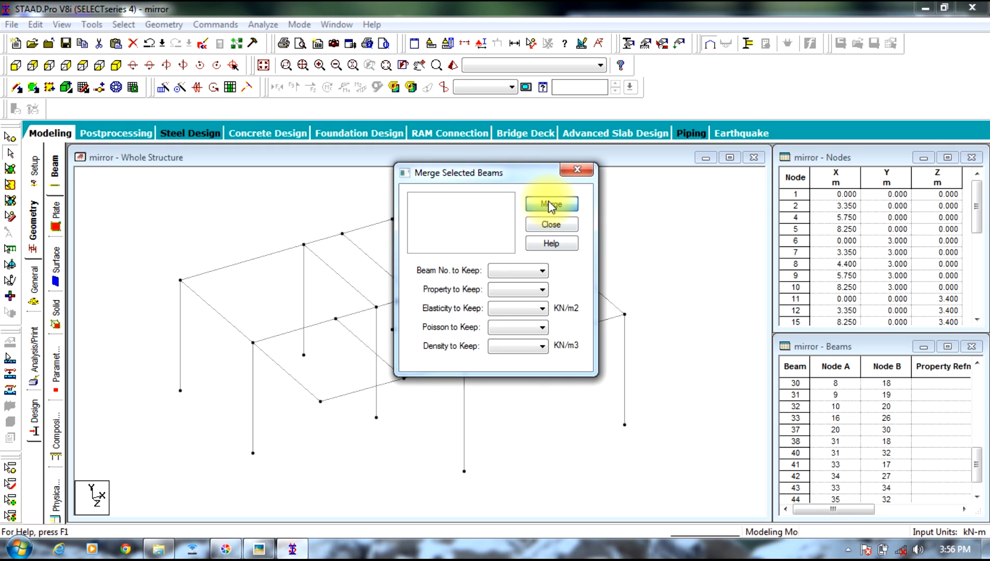
click(551, 224)
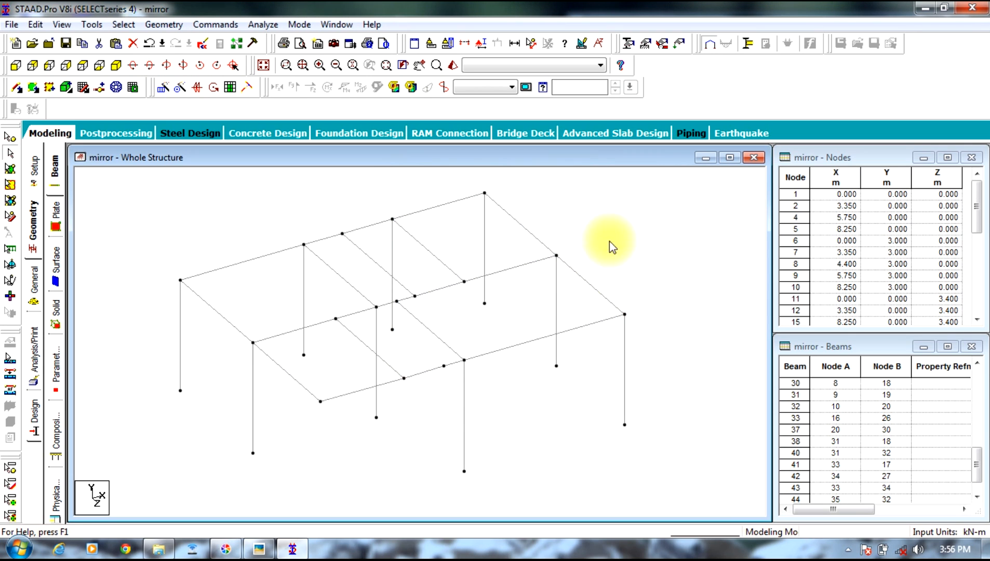
Step: Merge front-row beams 20 and 42, left of the pasted column, keeping beam number 20
click(420, 369)
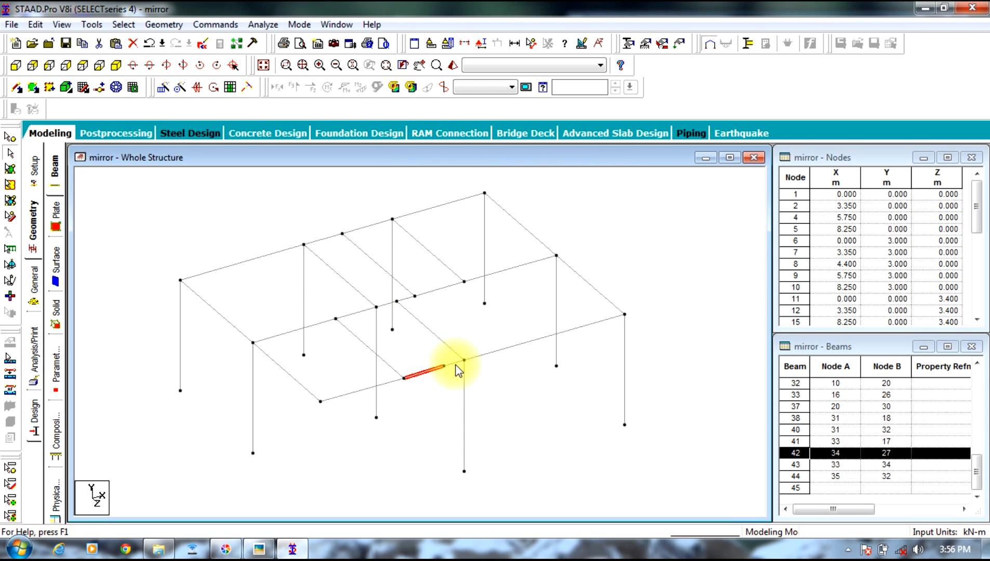
click(163, 25)
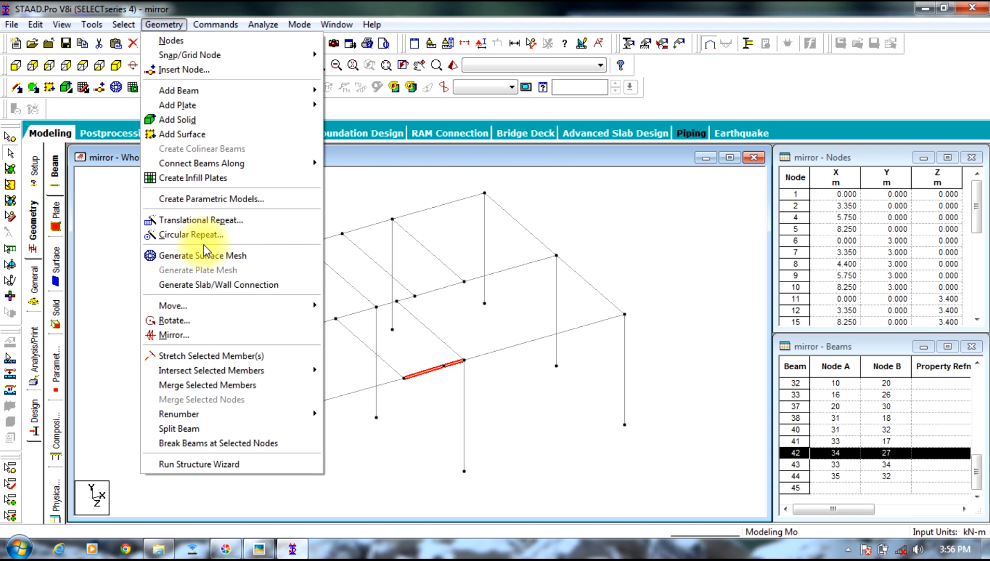
click(207, 385)
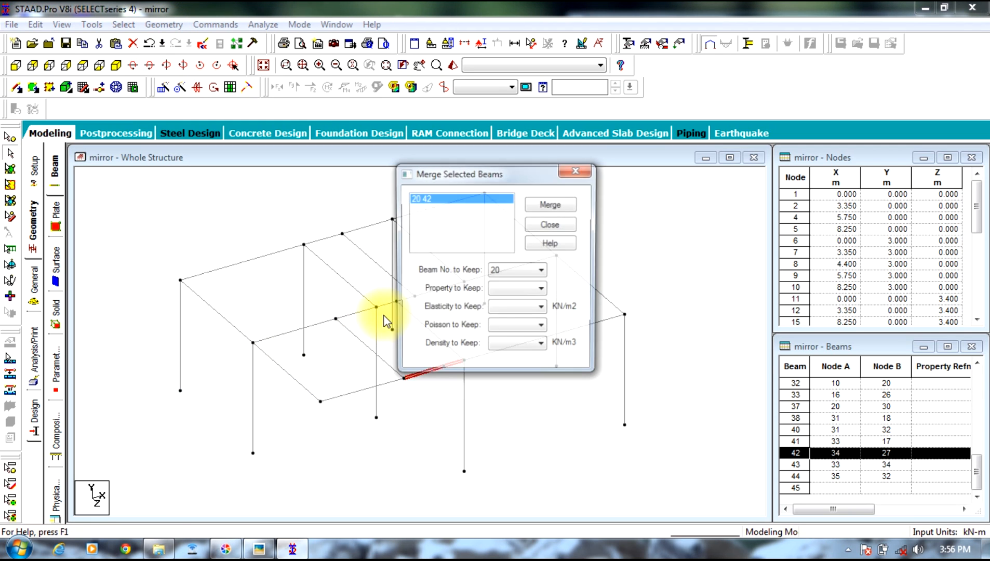
click(564, 205)
click(550, 224)
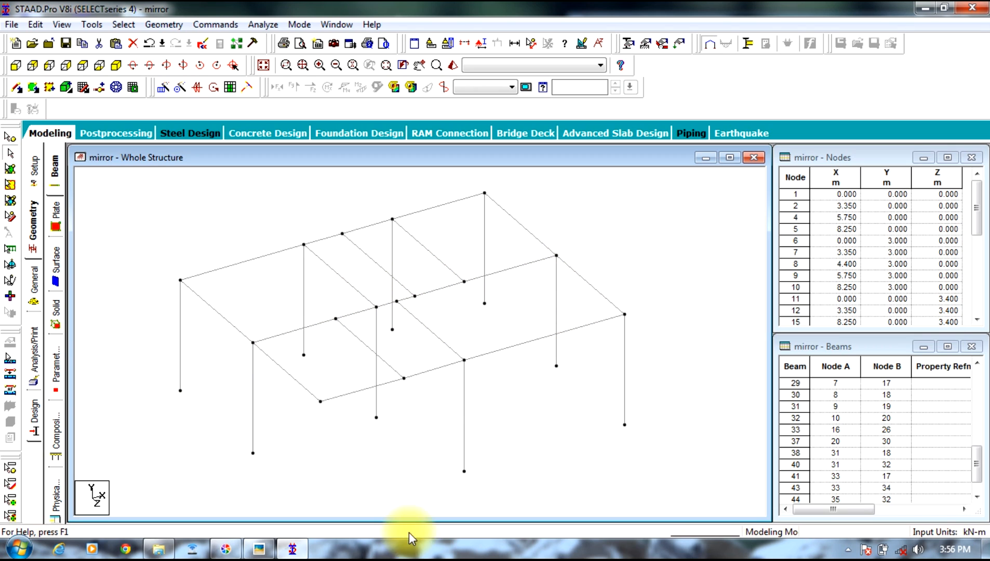
Step: Compare the cleaned-up frame with the bedroom, balcony and living room layout on the plan photo
click(259, 549)
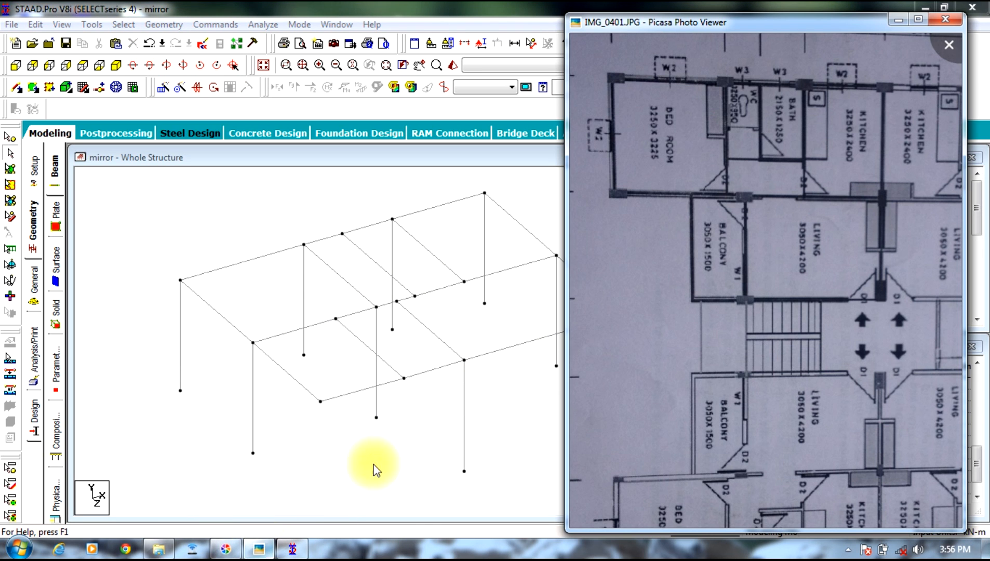
drag(667, 260, 662, 294)
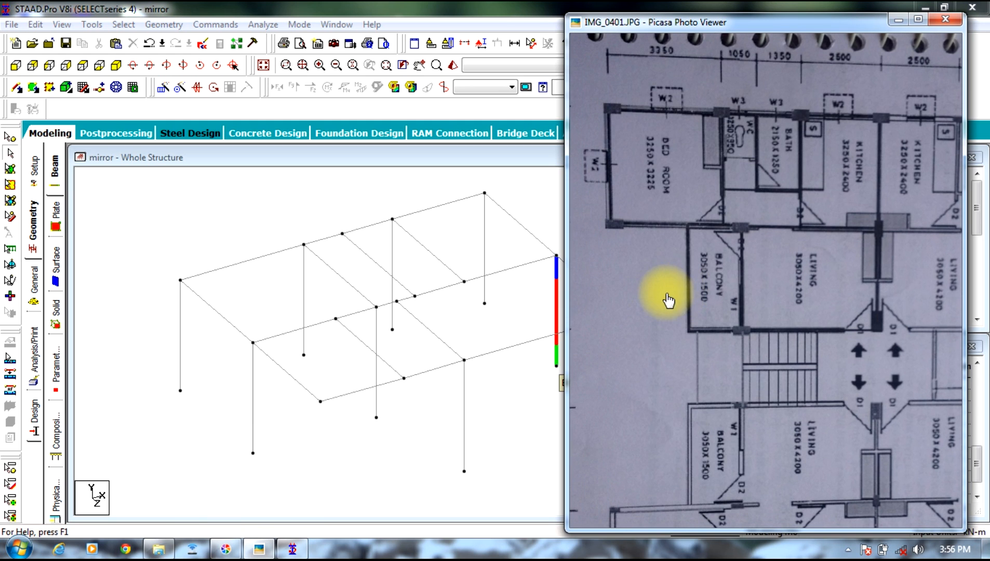
click(898, 20)
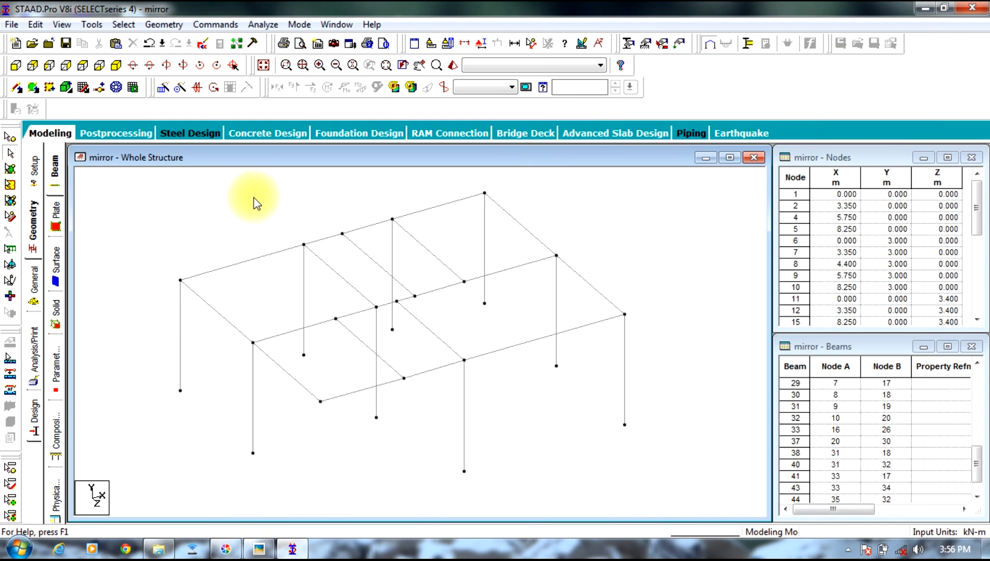
Step: Define a rectangular concrete section property with YD 0.3 m and ZD 0.25 m
click(34, 283)
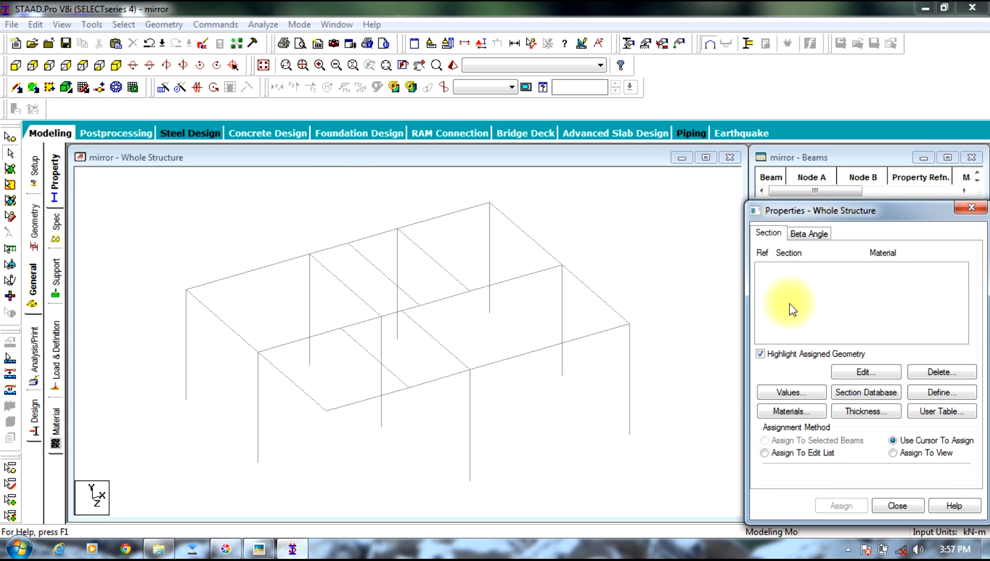
click(960, 392)
click(291, 163)
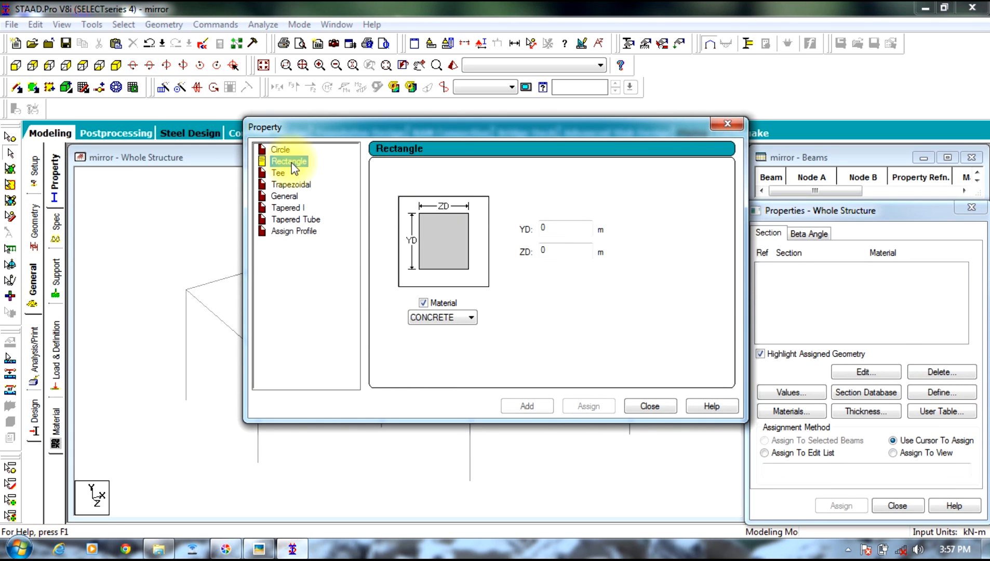
click(587, 234)
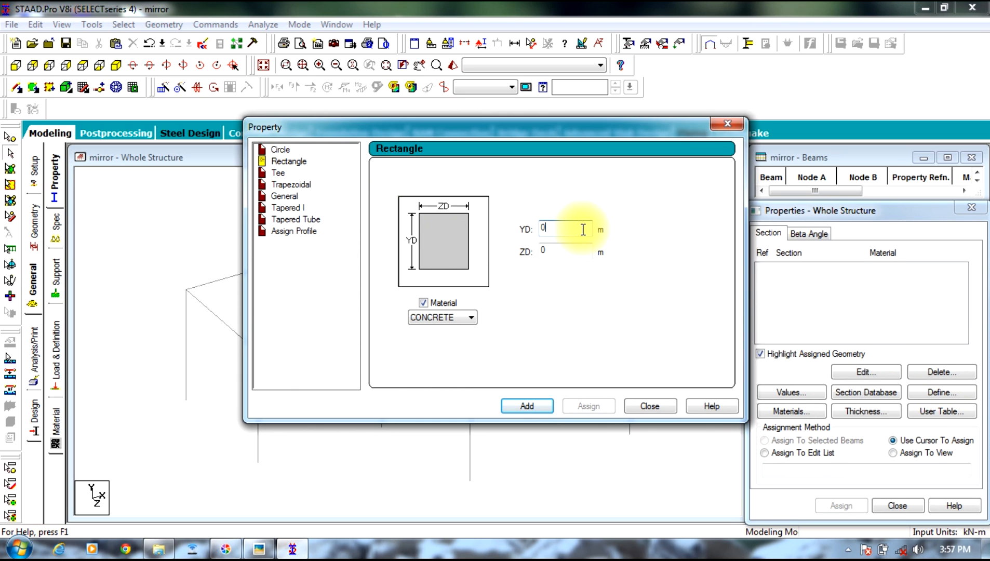
text(.3)
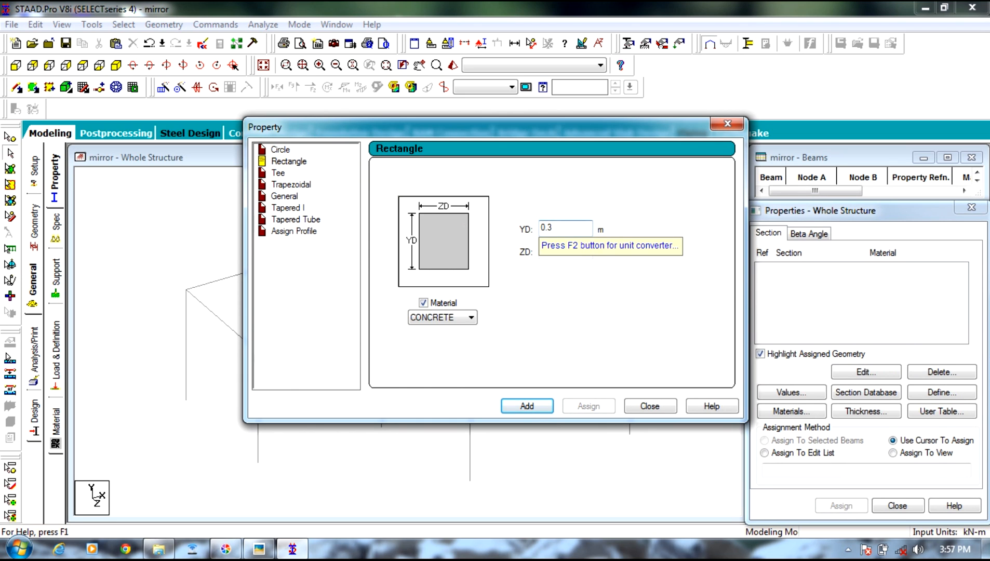
click(566, 250)
text(.25)
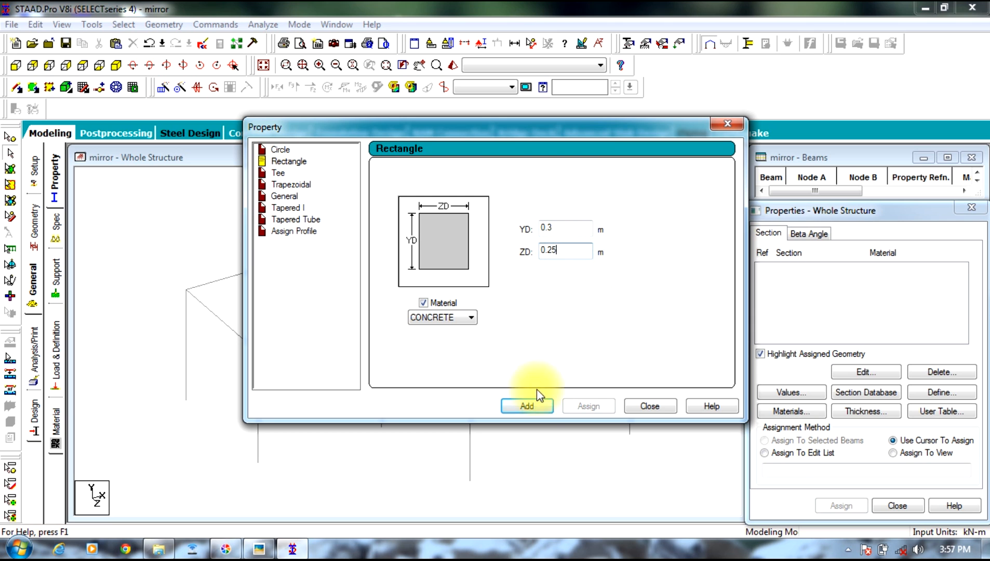
click(541, 405)
click(629, 406)
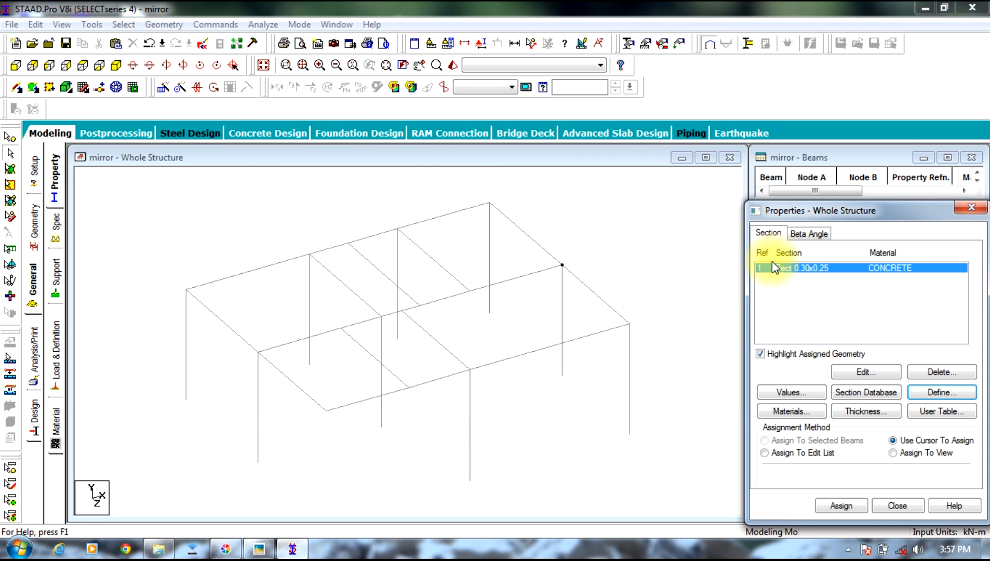
Step: Assign the Rect 0.30x0.25 concrete section to all beams and columns of the structure
key(ctrl+a)
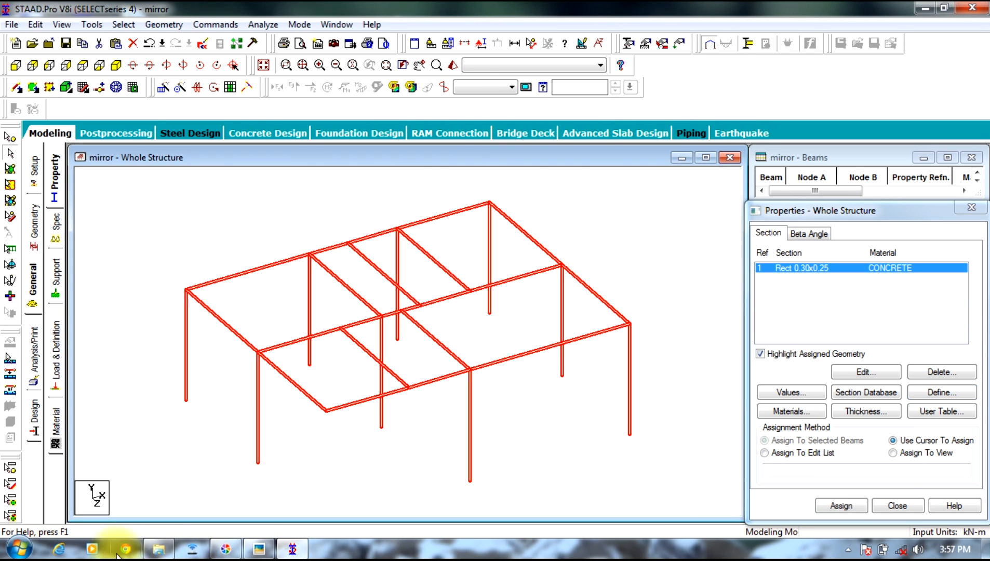
click(846, 510)
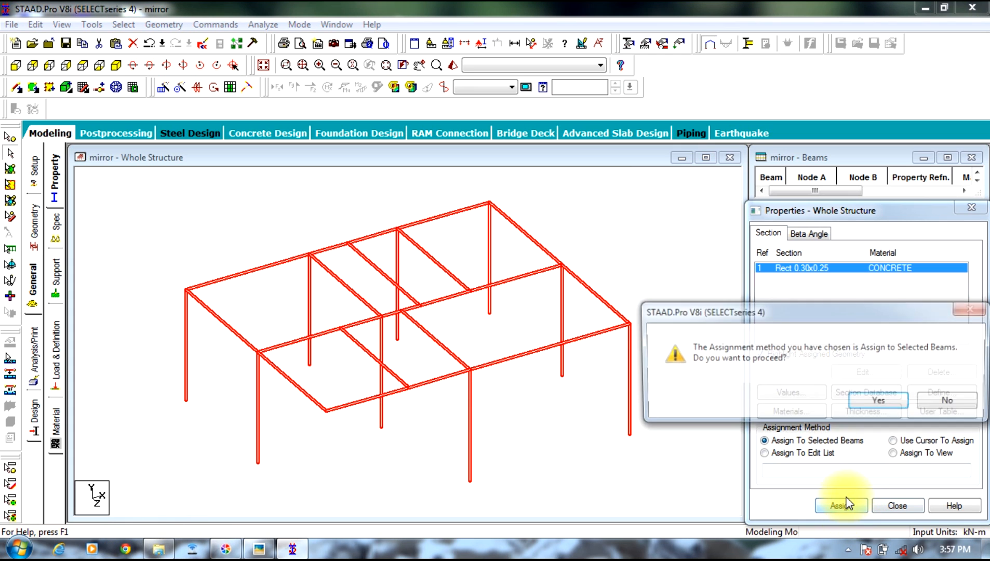
click(884, 406)
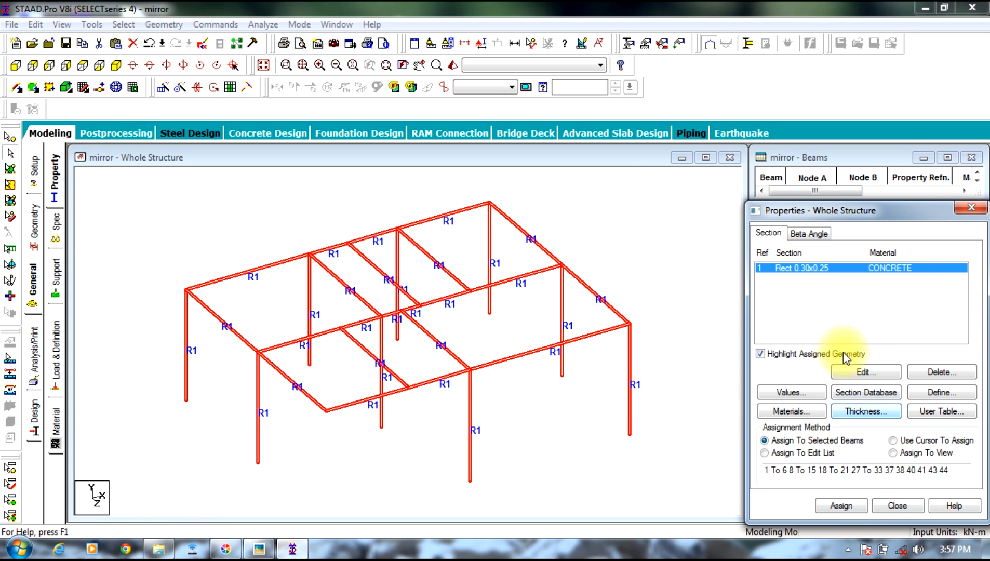
click(655, 234)
Step: View the structure in a 3D rendering, rotate it to check the members, and close the rendered view
right_click(600, 228)
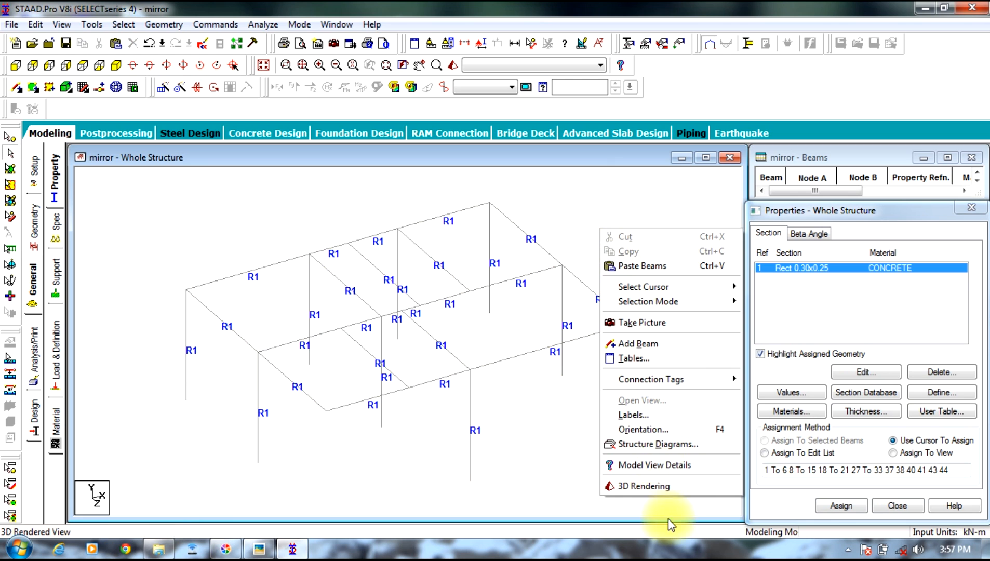
click(640, 486)
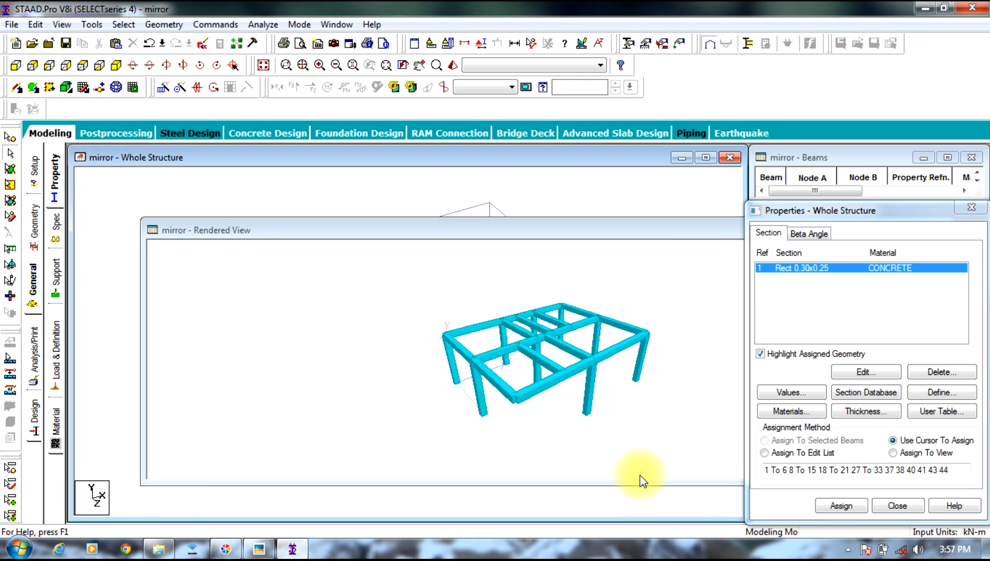
drag(536, 327, 491, 381)
drag(639, 233, 345, 222)
click(642, 219)
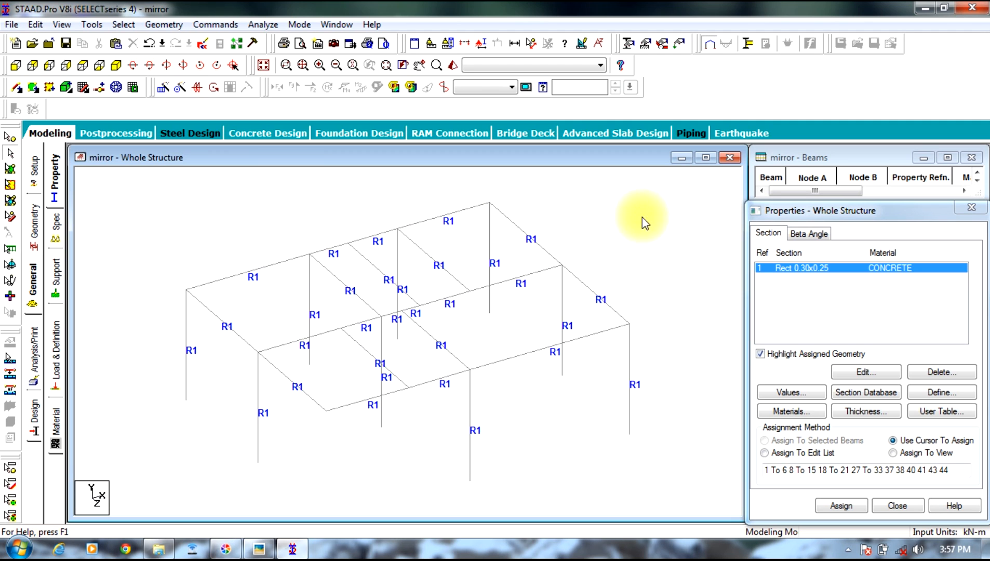
Step: Examine the WC and bath walls up close on the plan photo and compare them with the frame's beams
click(260, 549)
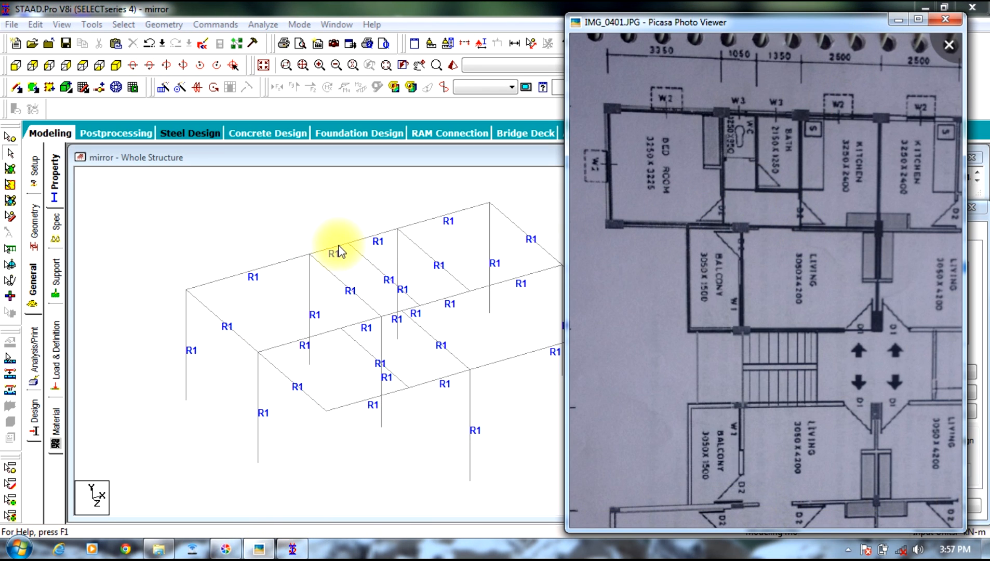
drag(744, 165, 736, 218)
scroll(735, 218, up, 5)
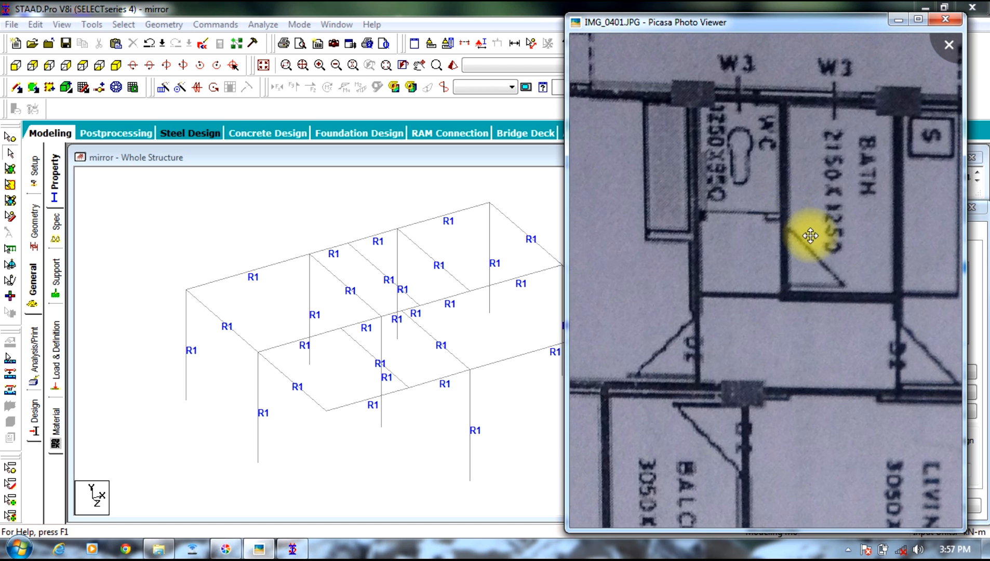
scroll(800, 233, down, 3)
scroll(856, 237, down, 2)
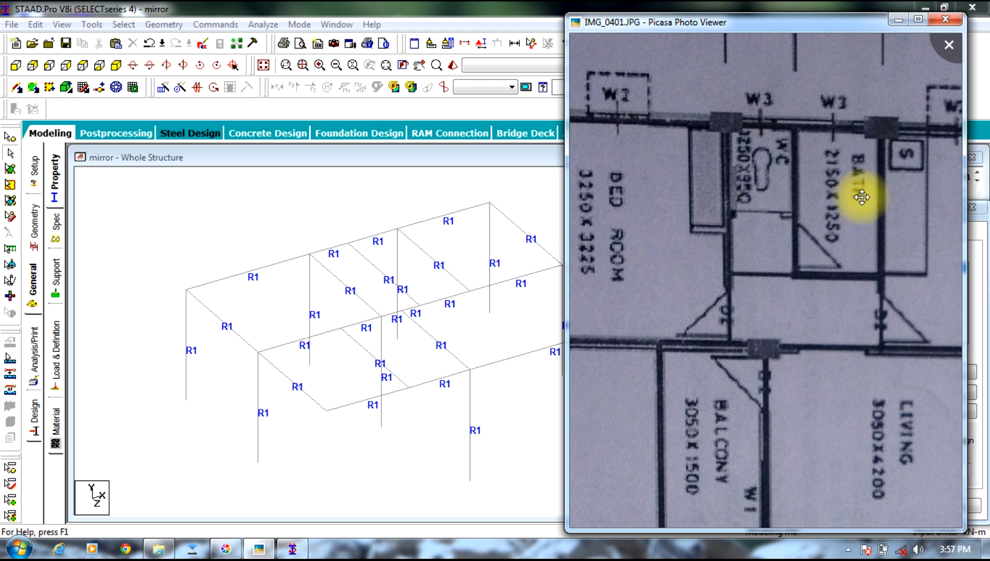
scroll(850, 231, down, 4)
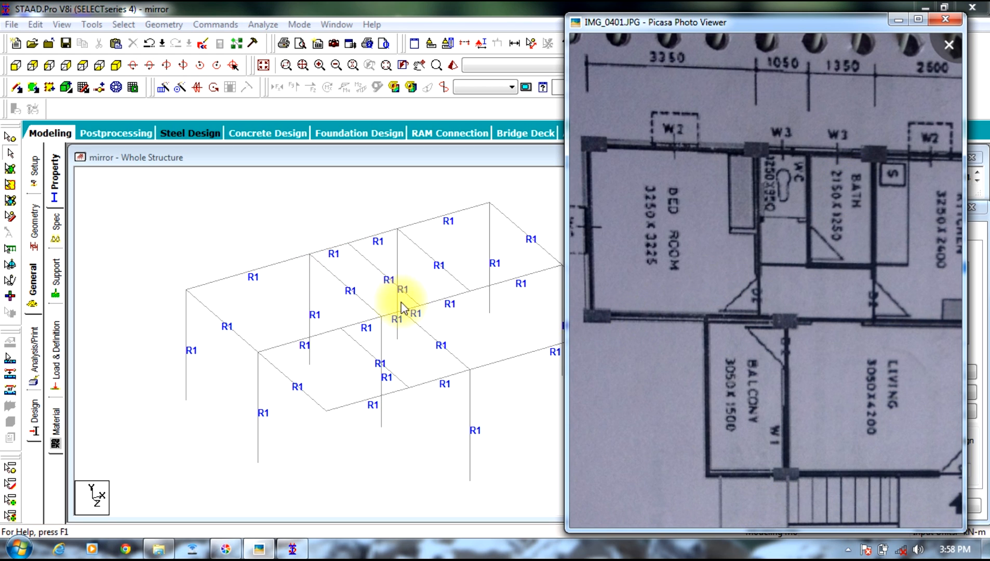
Step: Select and copy the two outer-edge beams that span the WC and the bath
click(343, 249)
click(342, 249)
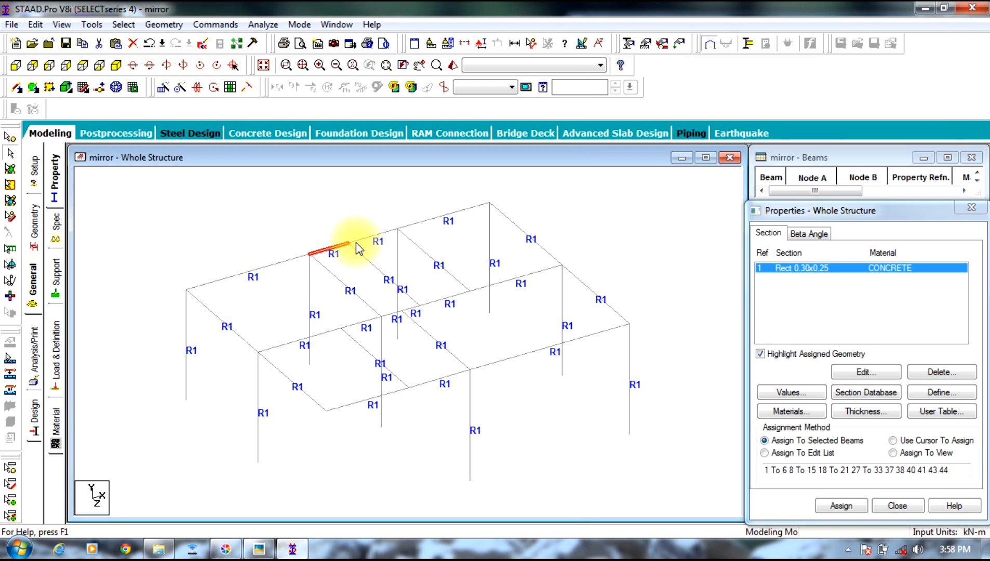
right_click(362, 245)
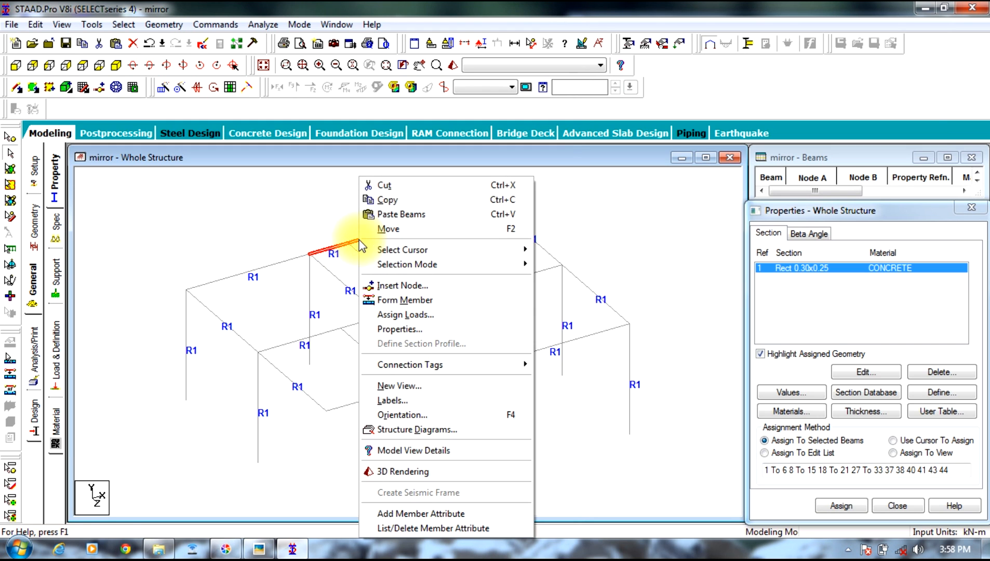
click(382, 212)
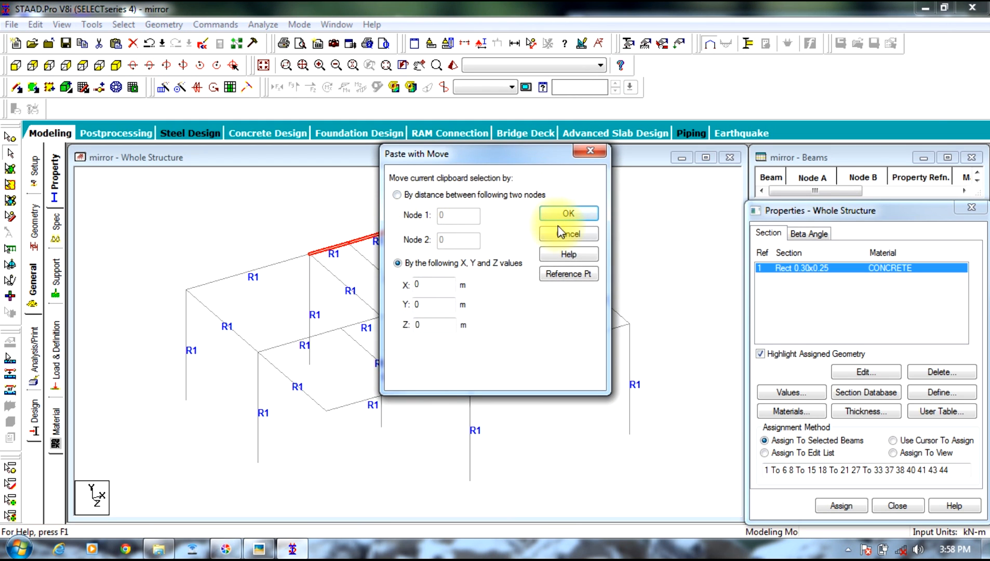
click(591, 229)
right_click(389, 233)
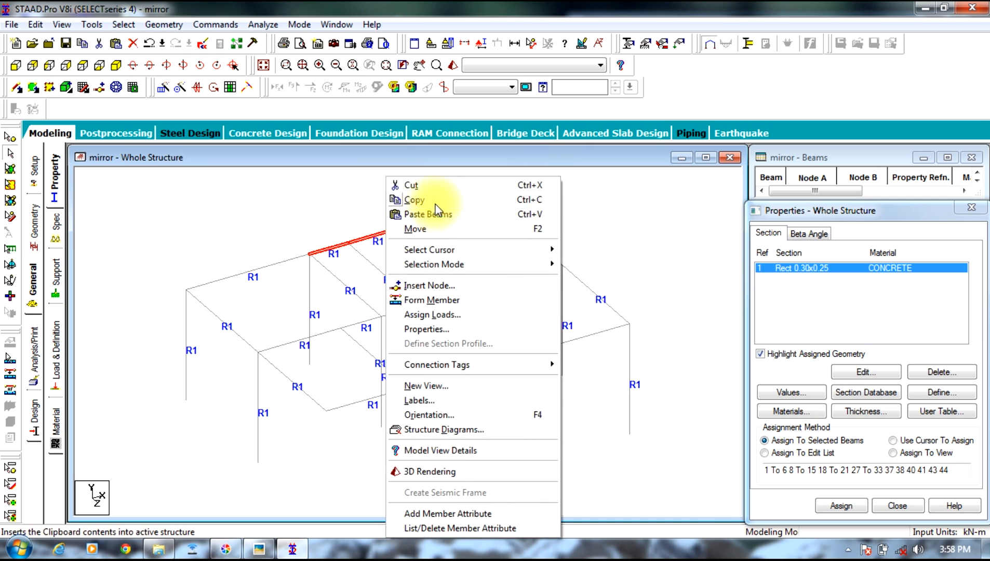
key(Escape)
Step: Paste the copied WC and bath beams with a move of 2.3 m in Z and clear the selection
right_click(380, 247)
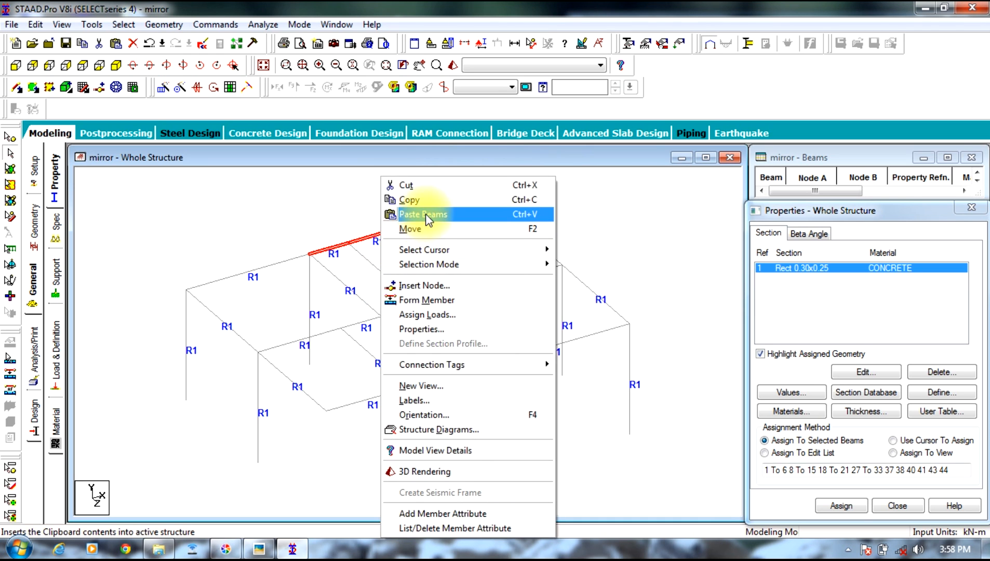
click(423, 213)
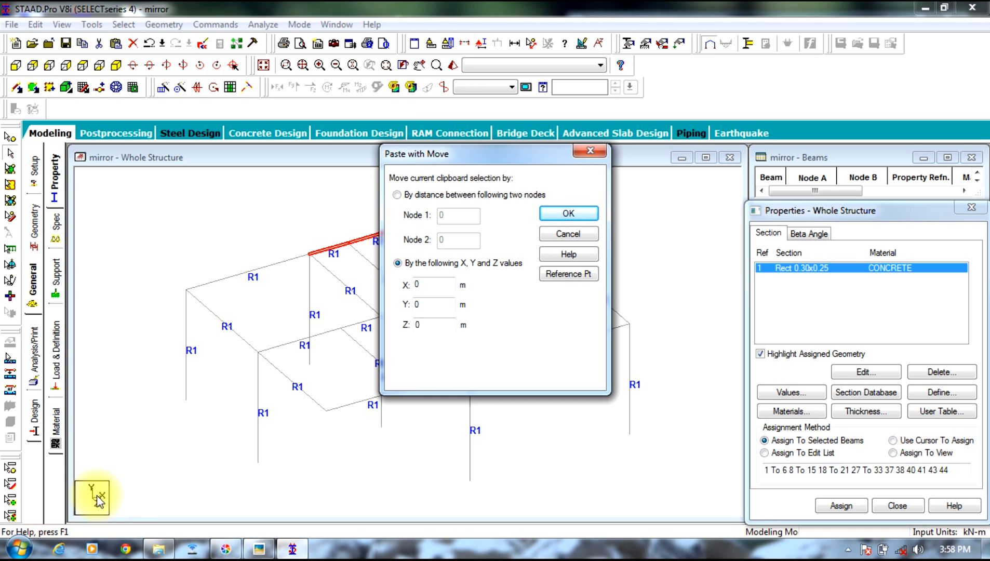
double_click(439, 325)
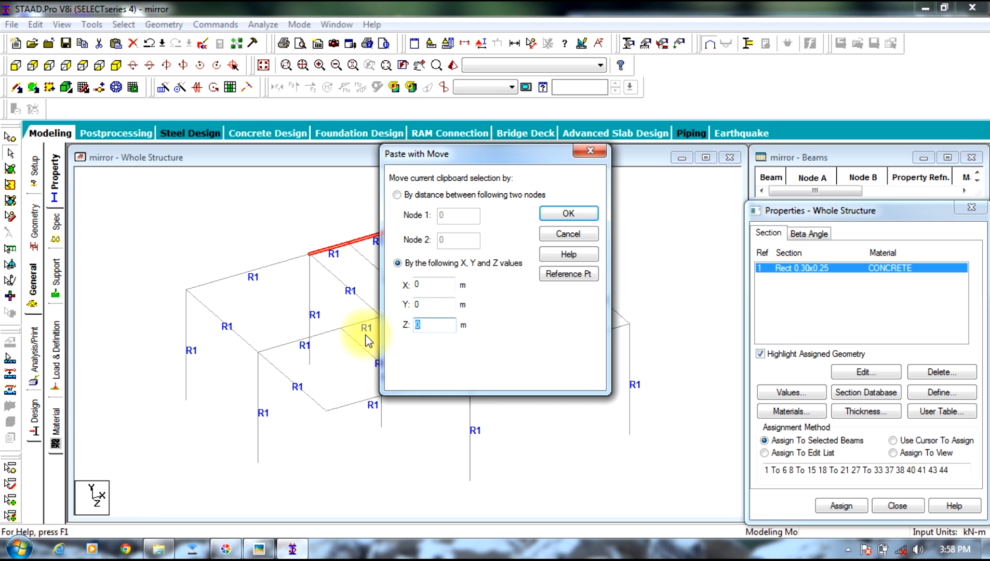
text(2.3)
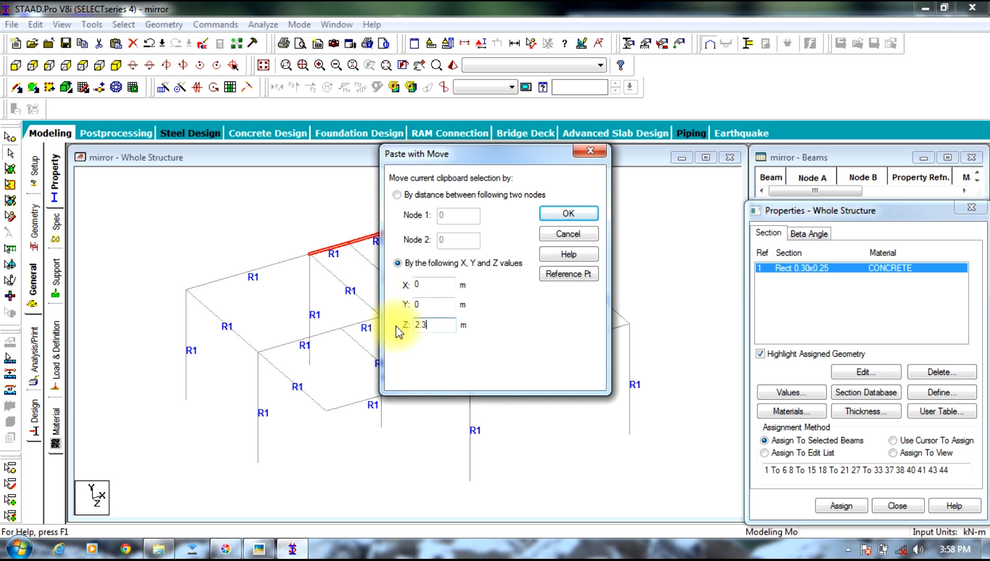
click(568, 214)
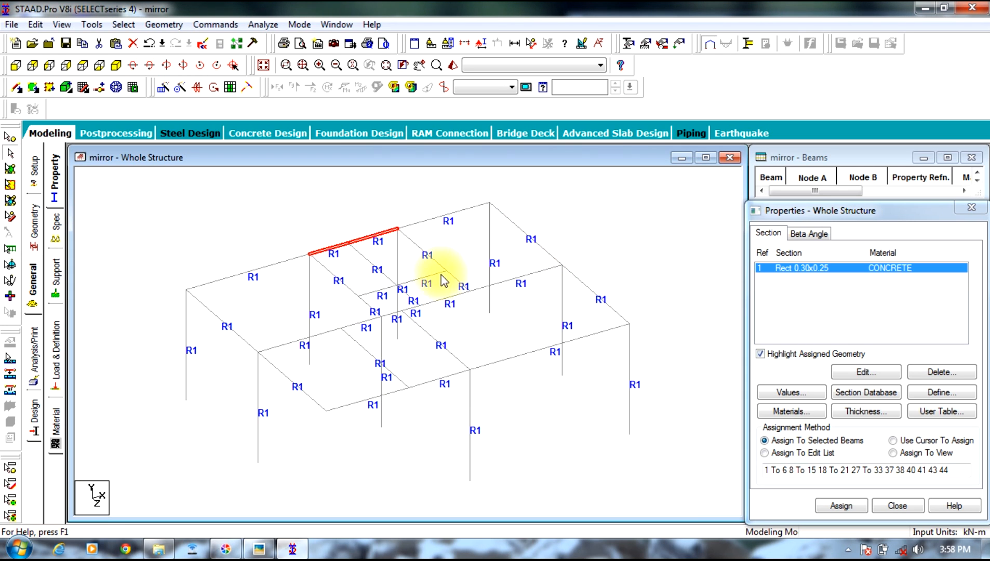
click(387, 213)
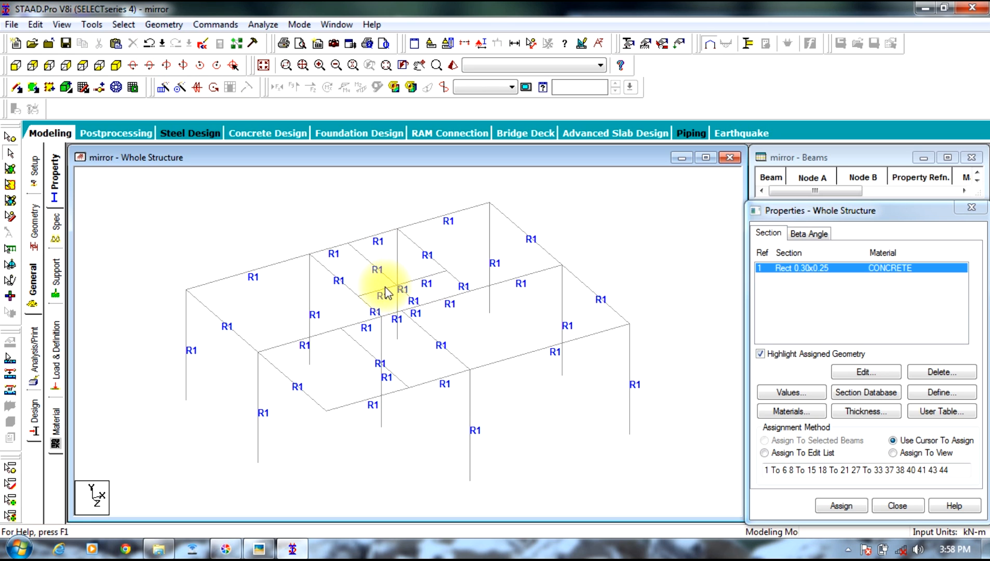
Step: Check the plan photo and delete the short piece of the WC/bath partition beam beyond the new cross beams
click(258, 550)
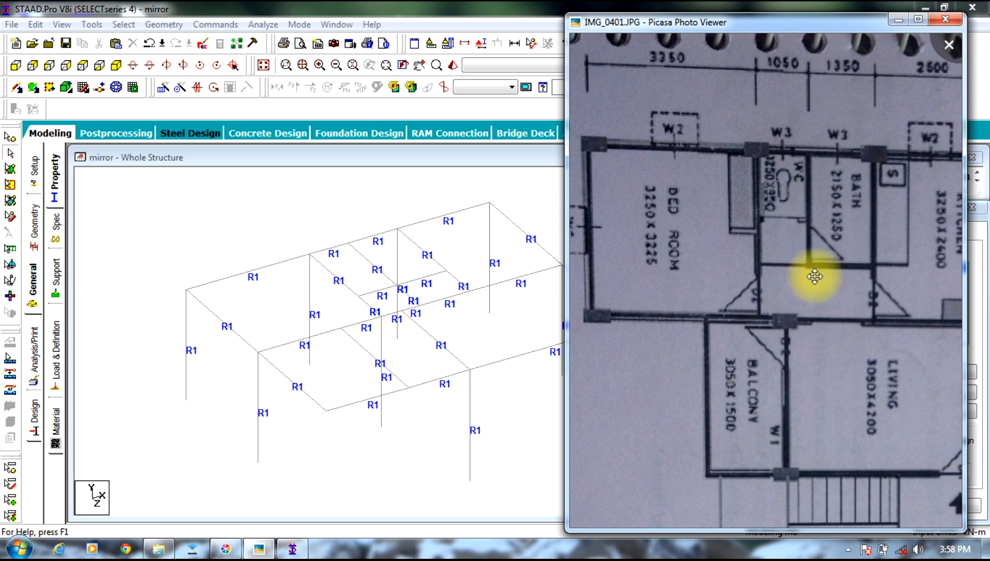
click(410, 301)
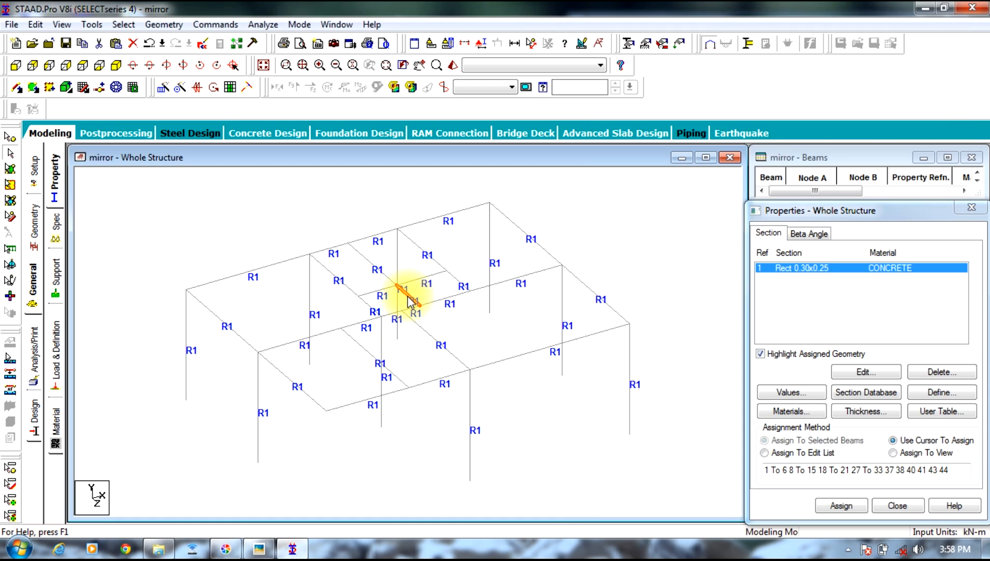
key(Delete)
key(Return)
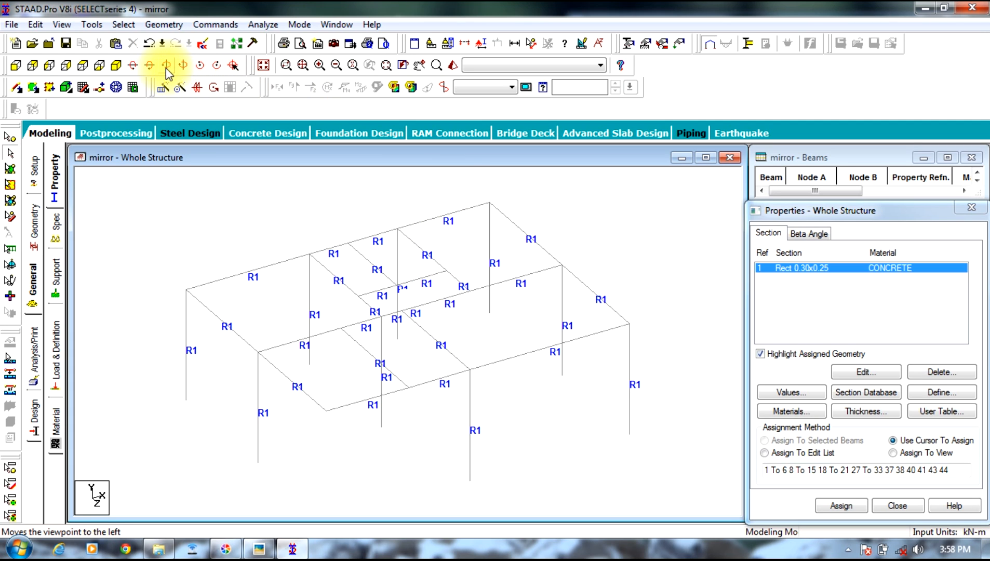
Step: Examine the frame and its new cross beams from a steeper viewing angle, and restore the isometric view
click(136, 68)
click(134, 71)
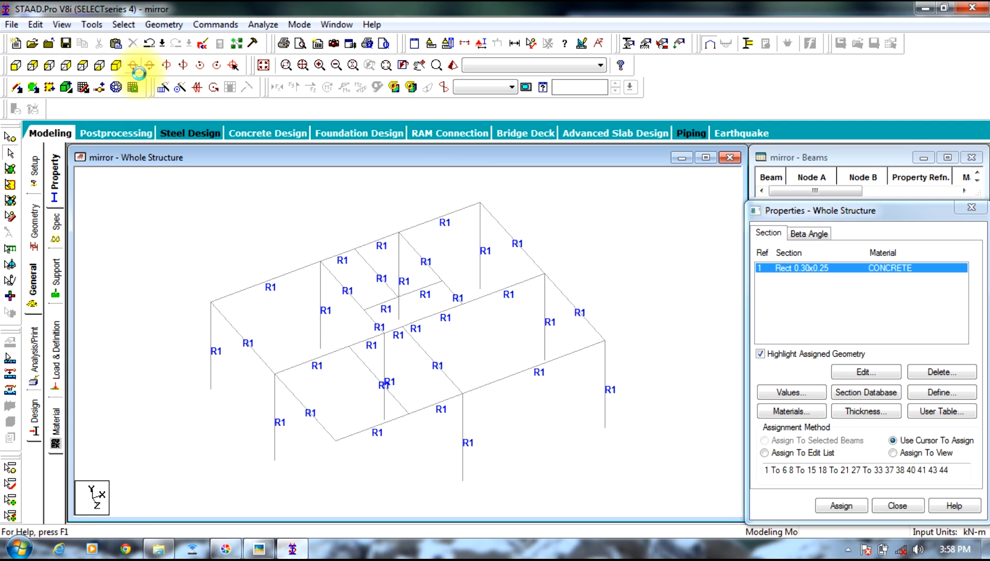
click(133, 66)
click(133, 66)
click(133, 66)
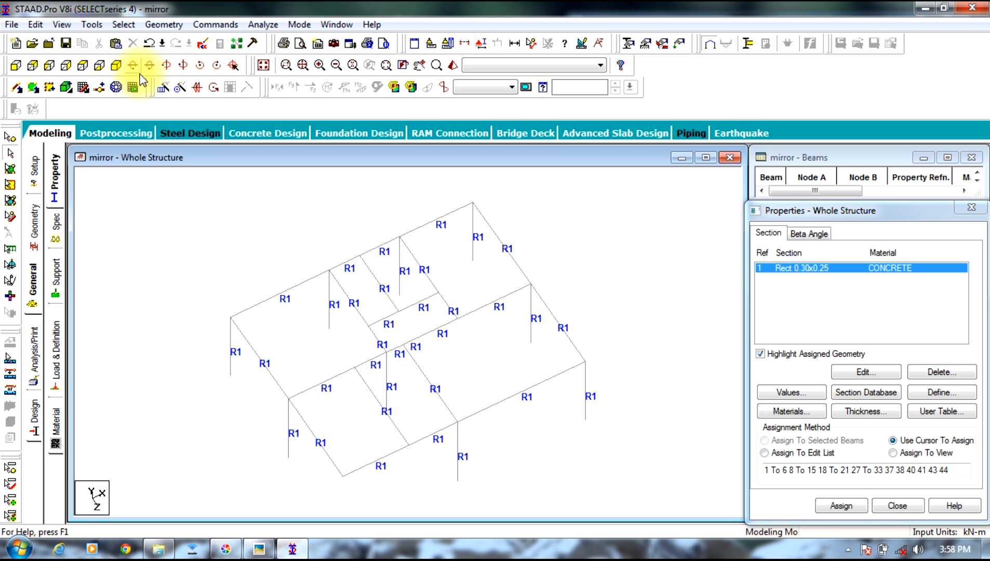
drag(140, 77, 144, 81)
click(134, 66)
click(134, 67)
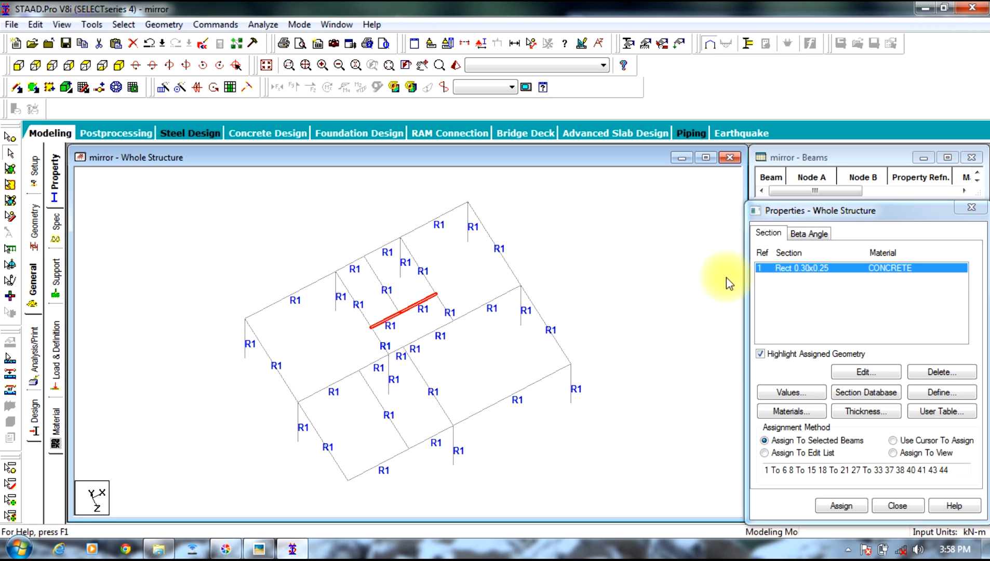
click(630, 235)
click(411, 306)
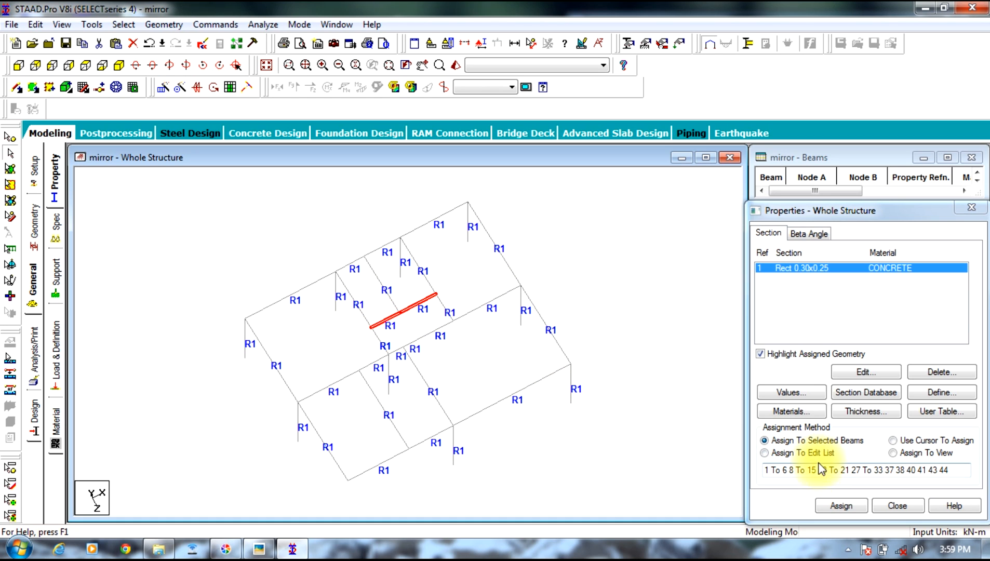
click(893, 440)
right_click(546, 241)
click(597, 495)
drag(615, 495, 670, 315)
click(653, 233)
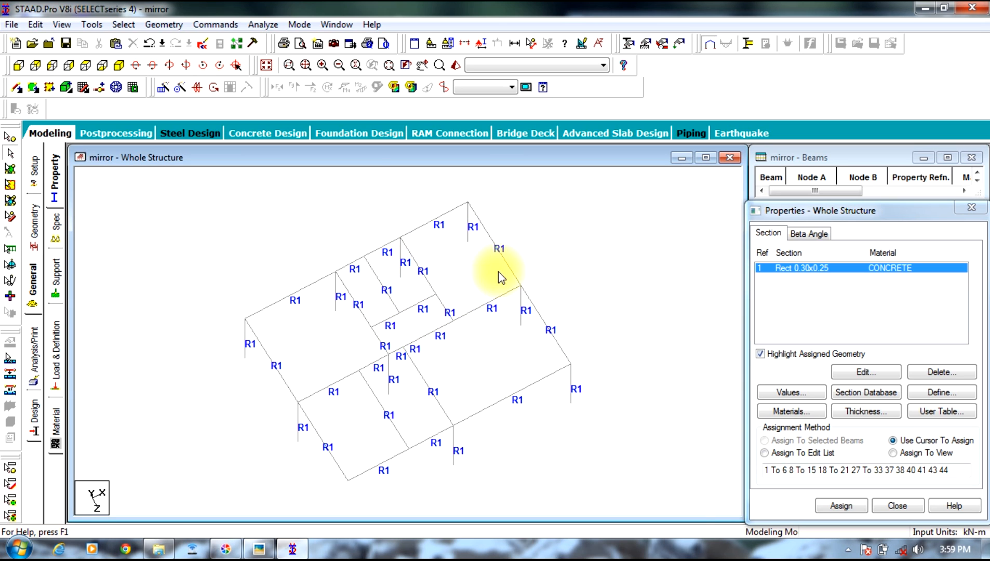
click(119, 67)
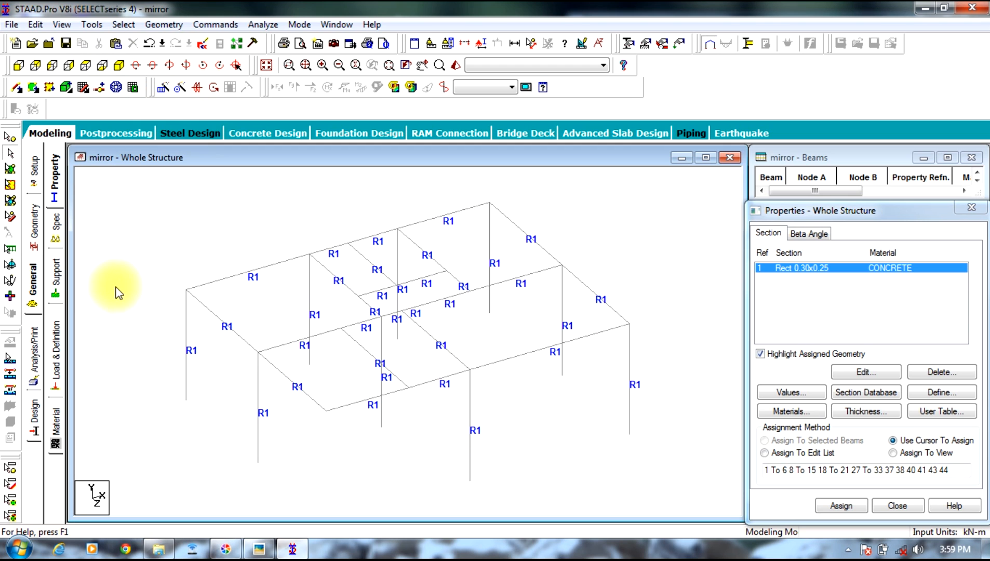
Step: Create a fixed support definition and pick it for assignment
click(56, 274)
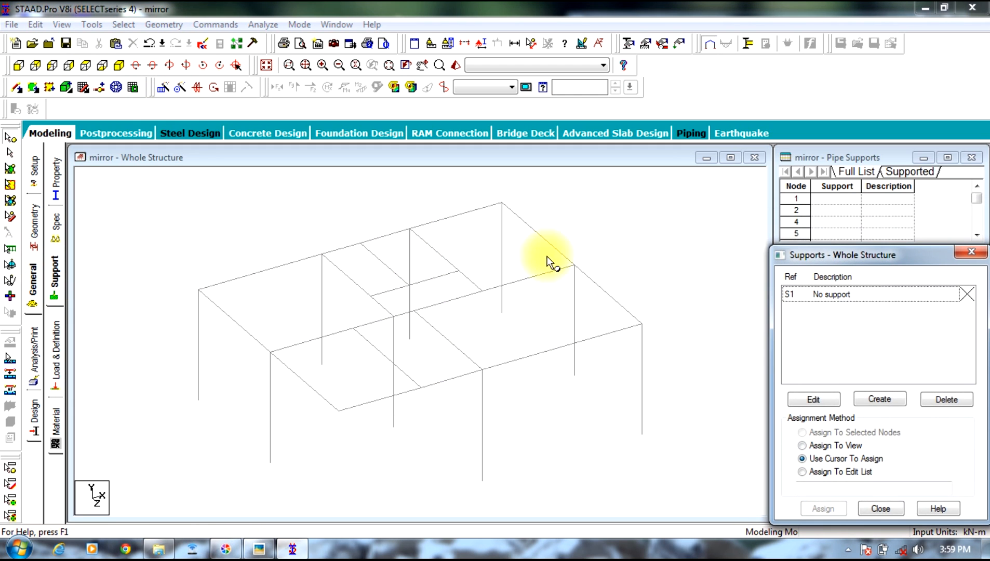
click(856, 294)
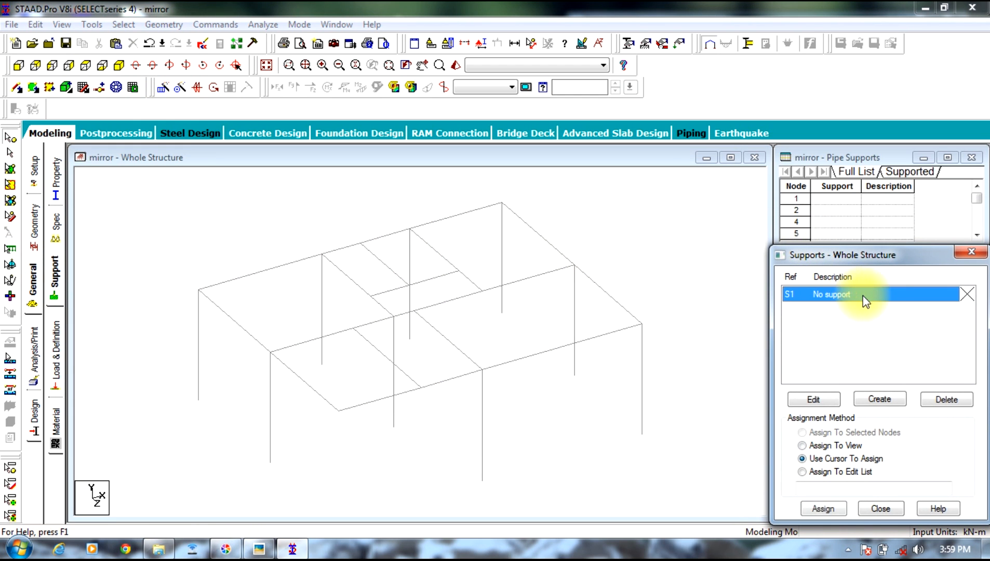
click(873, 400)
click(787, 523)
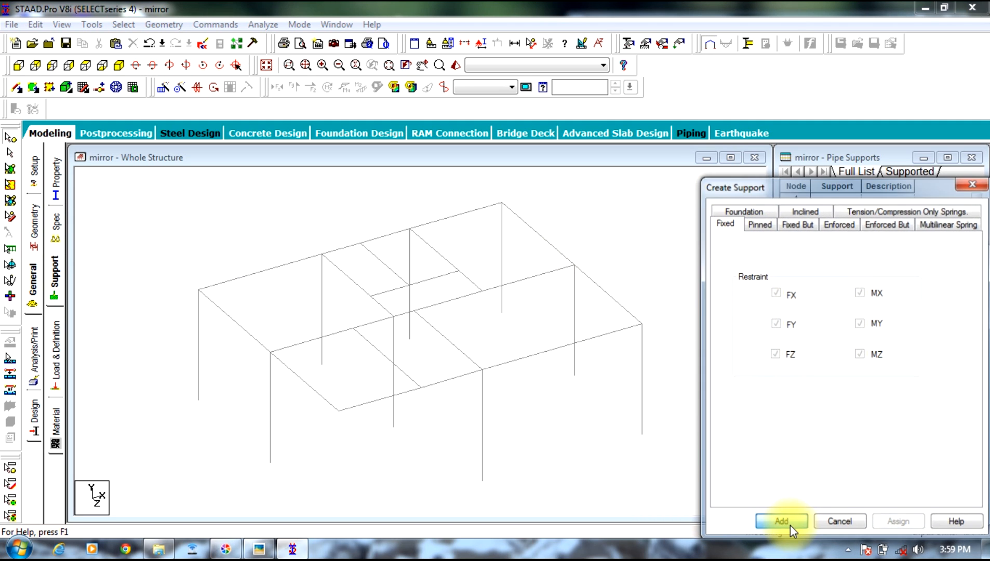
click(851, 311)
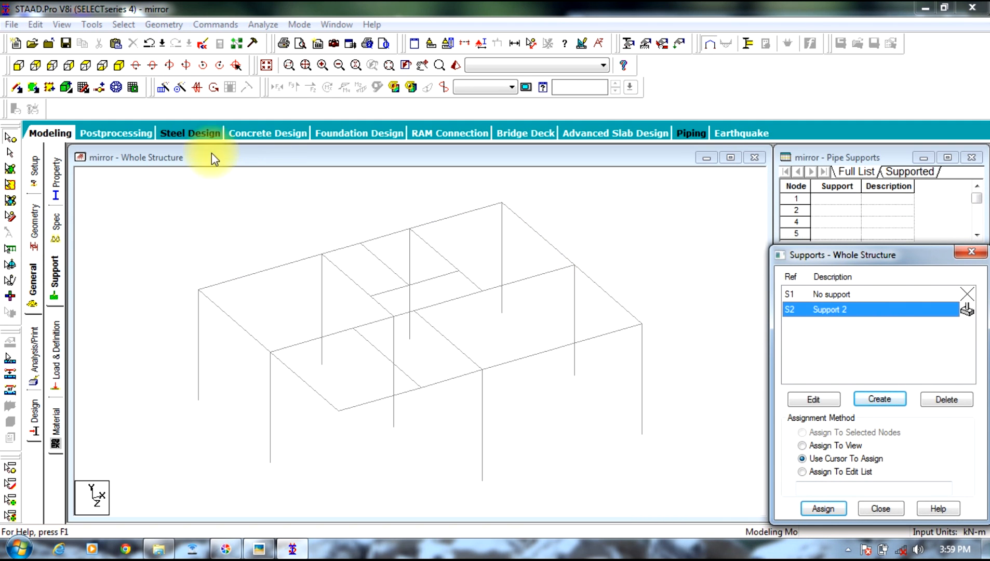
Step: Assign the fixed support to all column base nodes, selecting them in the front view, and return to the isometric view
click(18, 66)
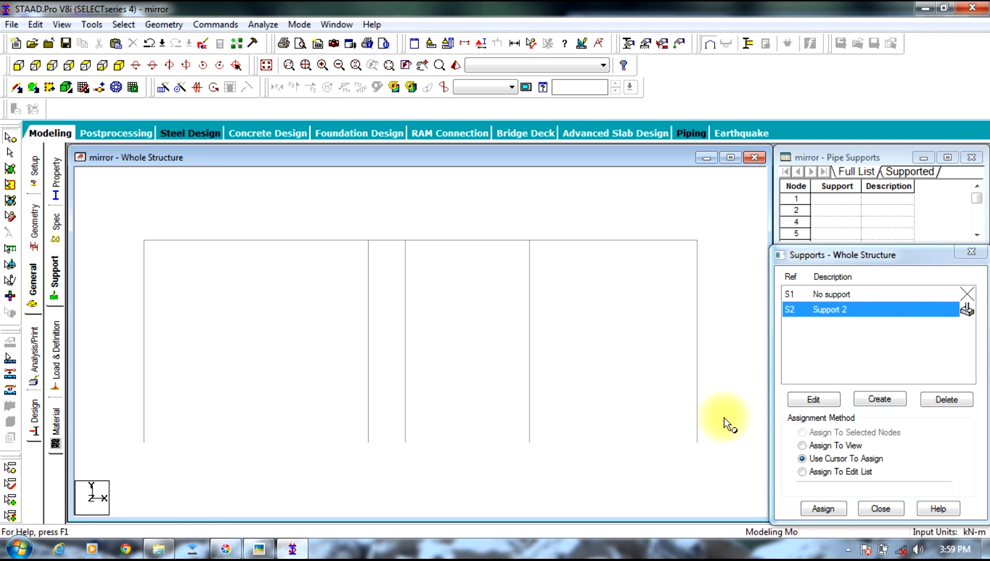
drag(81, 488, 107, 485)
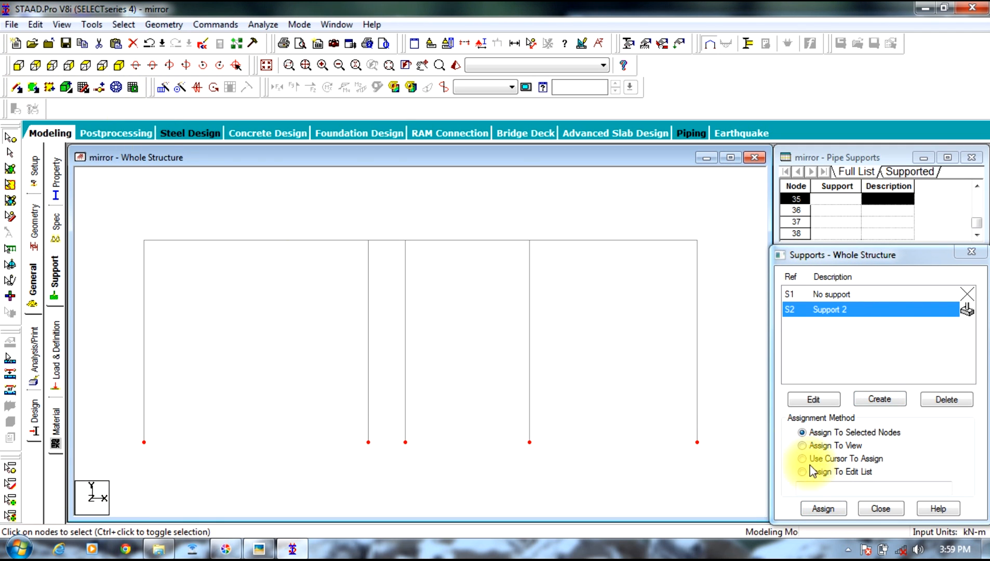
click(821, 511)
click(866, 420)
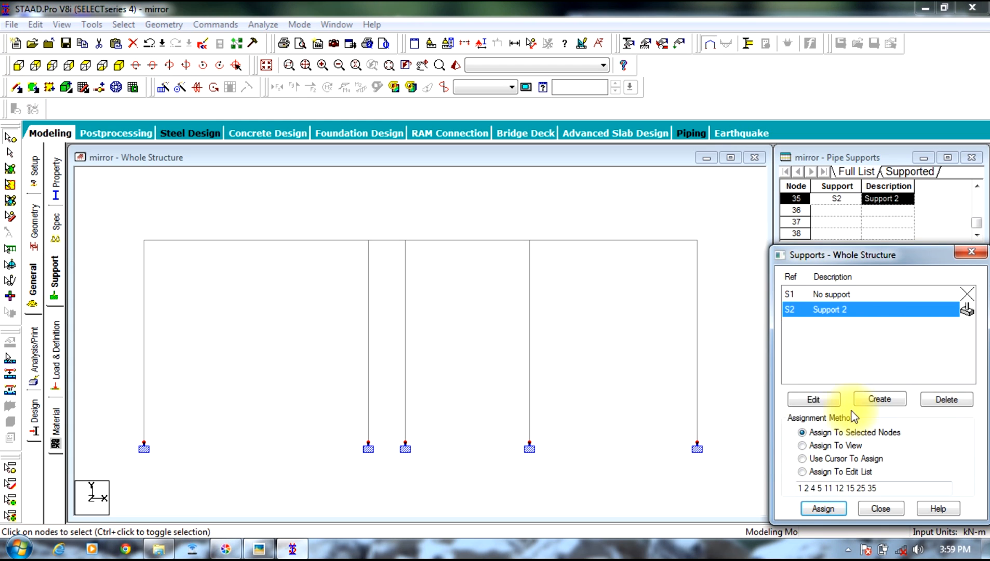
click(144, 198)
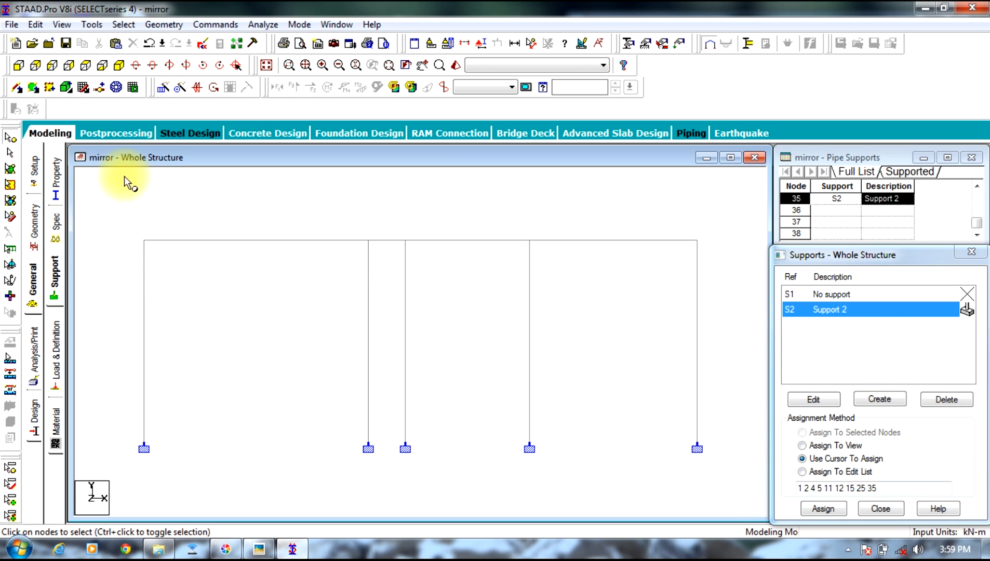
click(119, 65)
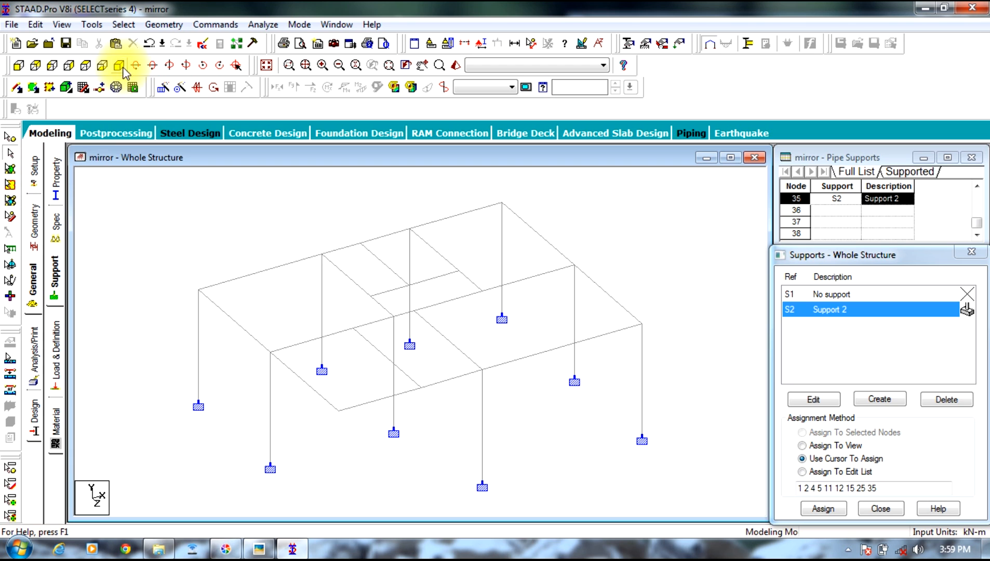
Step: Set the structure diagram's 3D sections display to Sections Outline
right_click(332, 207)
right_click(300, 180)
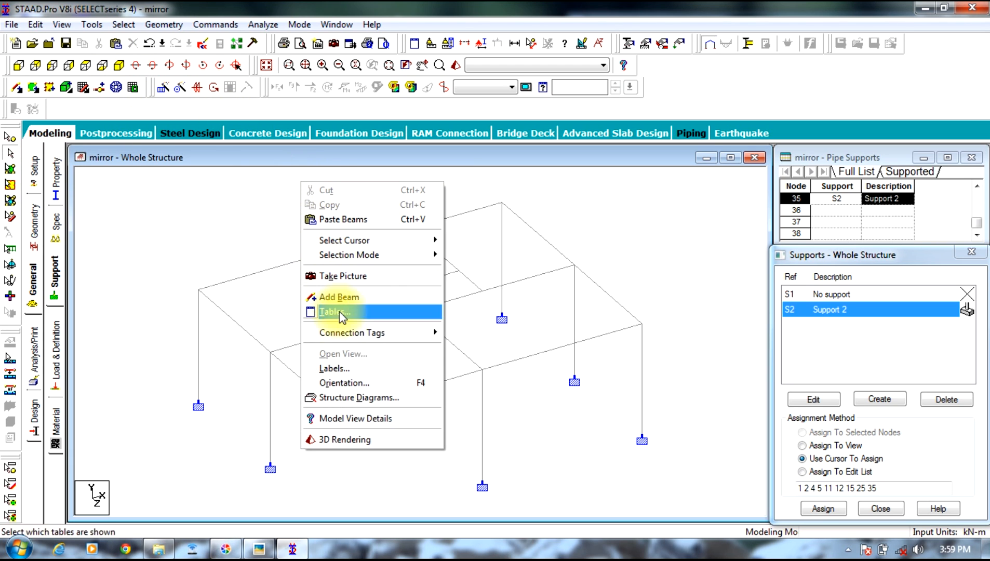
click(369, 400)
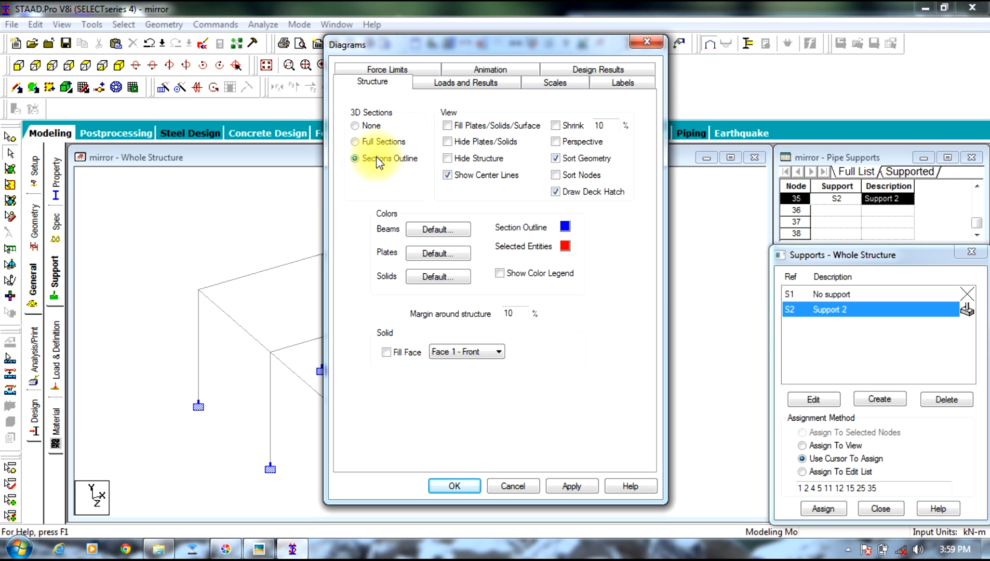
click(578, 484)
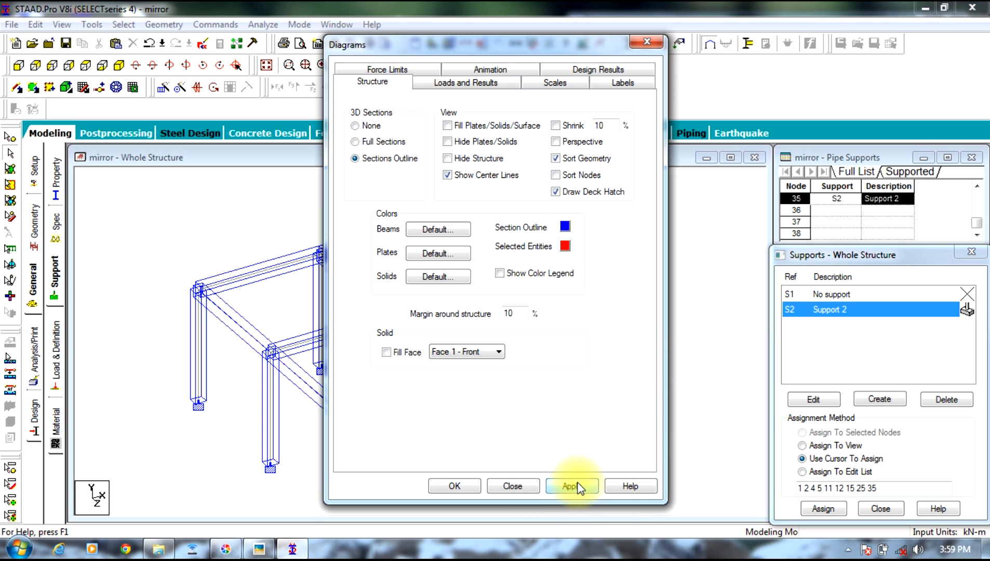
click(453, 485)
Step: Examine the beam and column outlines up close along the rear beam line in the plan view from +Y
click(87, 66)
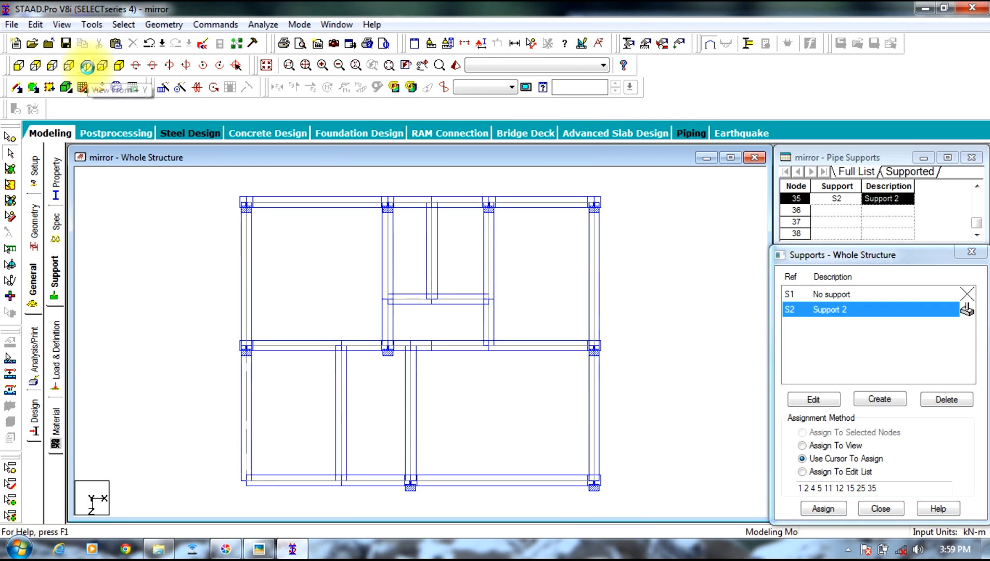
scroll(247, 194, up, 2)
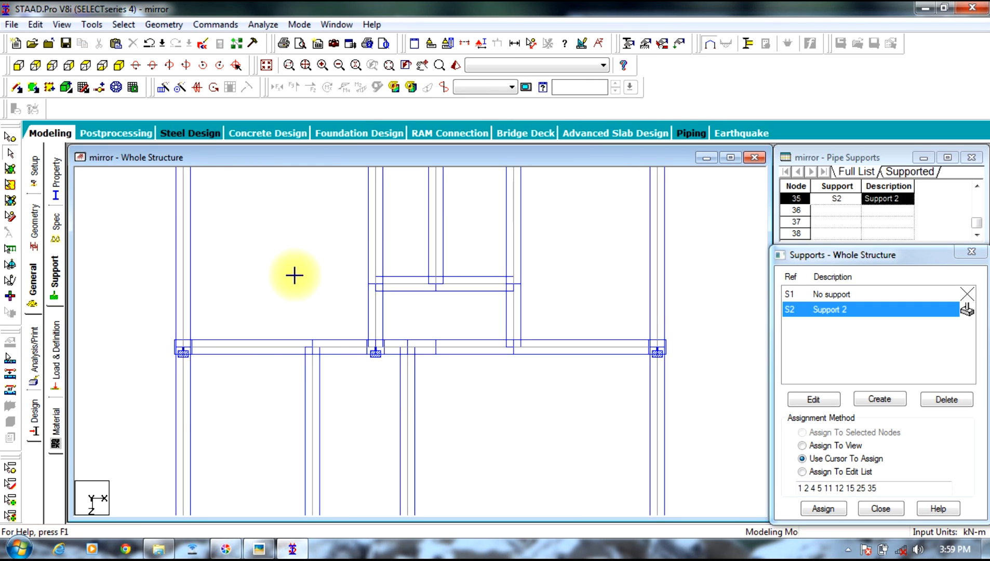
middle_drag(294, 295, 299, 432)
scroll(255, 383, up, 1)
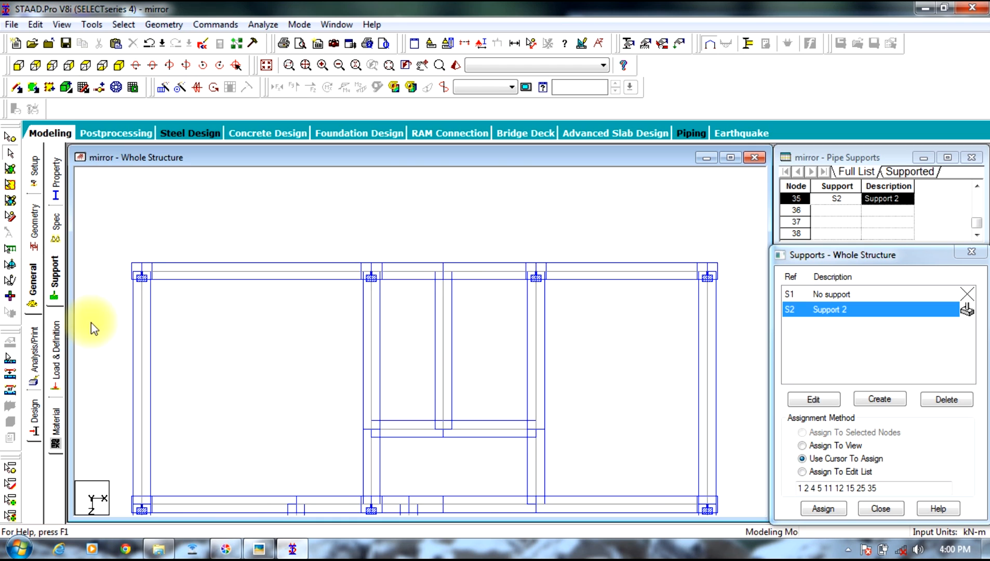
scroll(132, 262, up, 2)
middle_drag(129, 271, 274, 303)
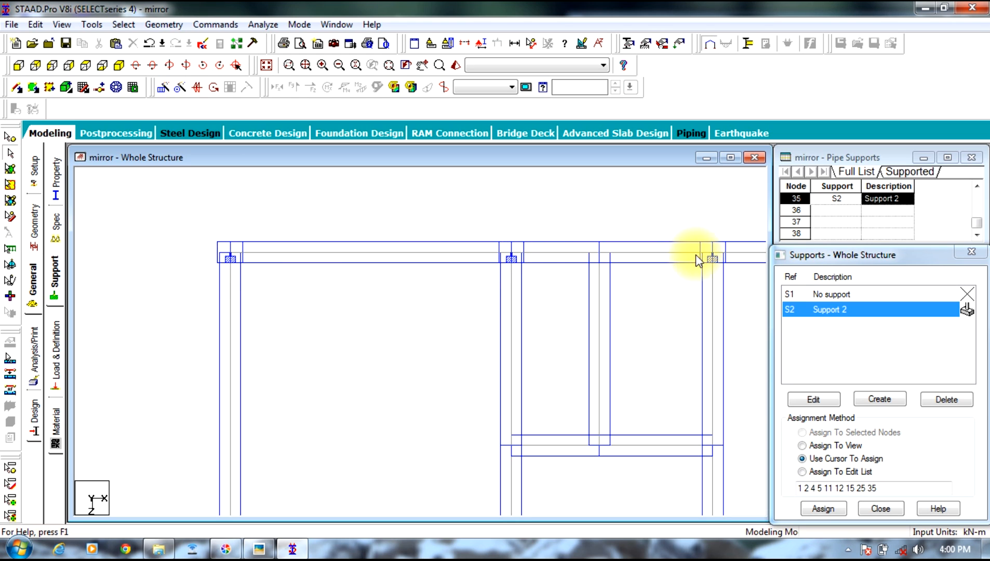
Step: Compare the column positions and orientations across the whole plan view with the floor plan photo
middle_drag(672, 293, 437, 275)
scroll(436, 288, down, 3)
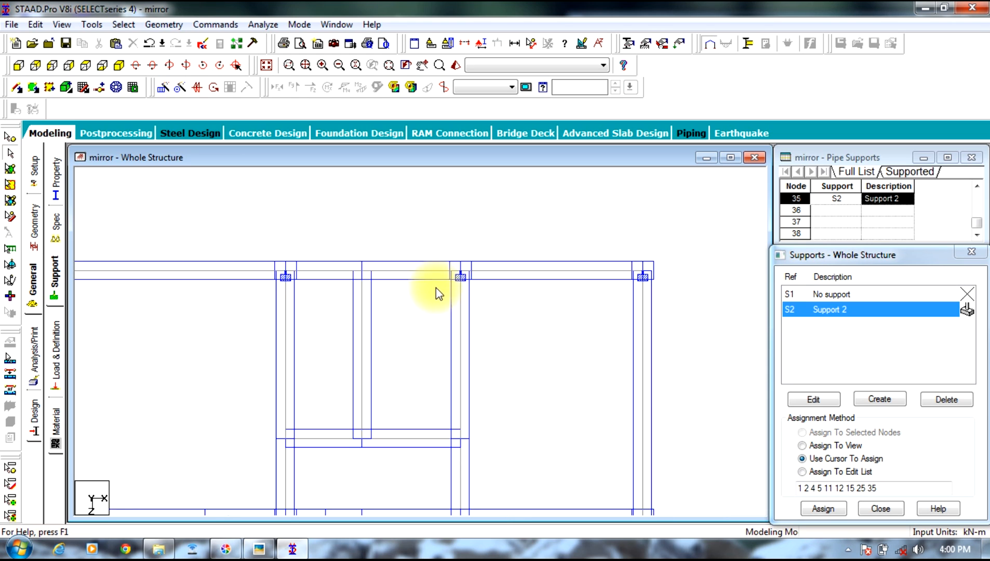
mouse_move(485, 358)
middle_down()
mouse_move(561, 203)
mouse_move(529, 322)
middle_up()
scroll(525, 340, down, 7)
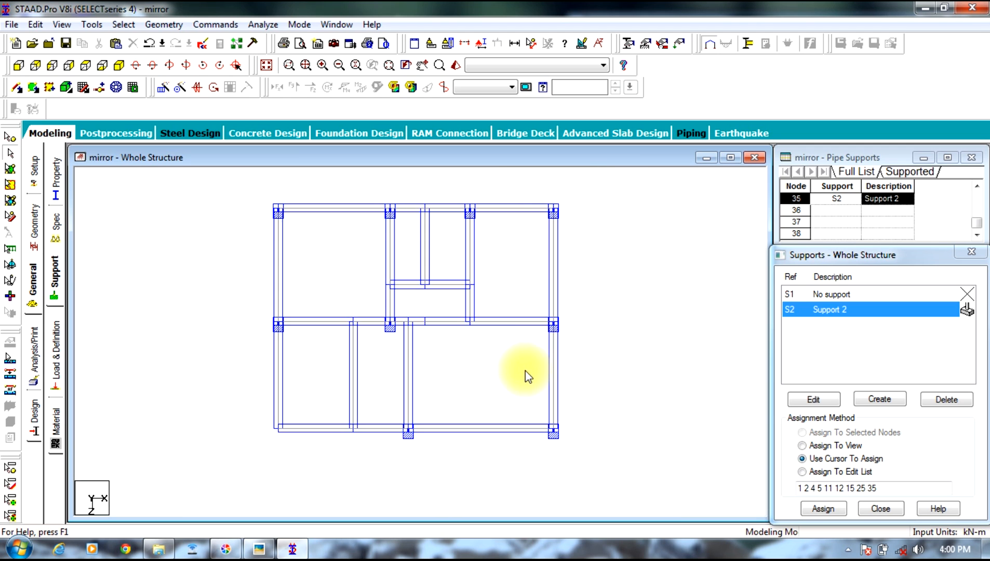
middle_drag(523, 283, 524, 308)
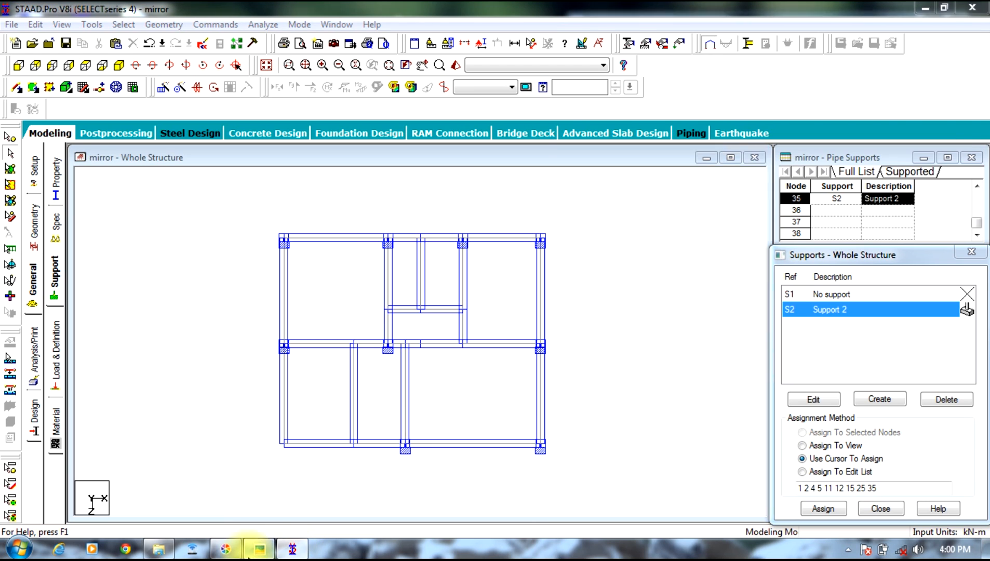
click(258, 548)
drag(769, 218, 661, 163)
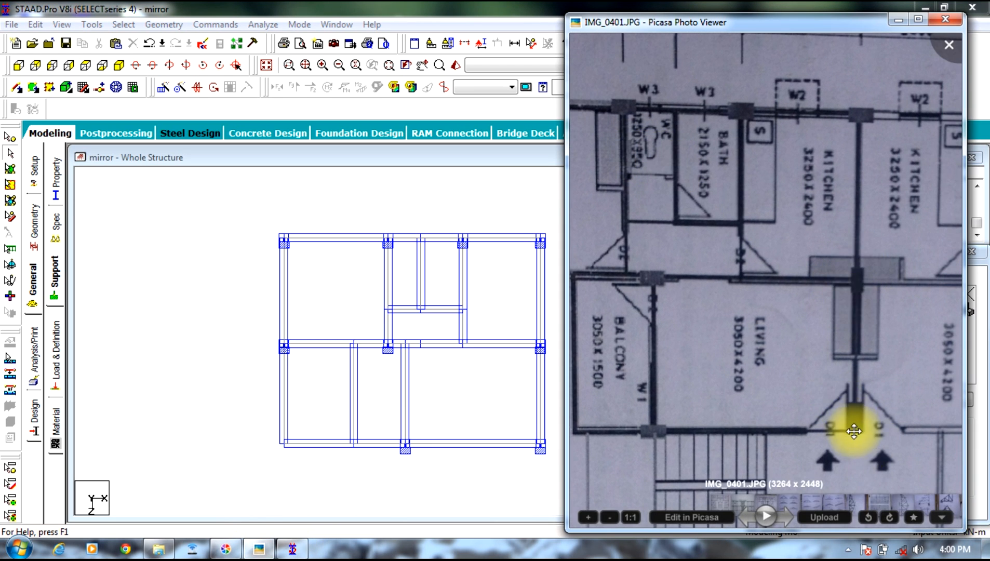
click(489, 203)
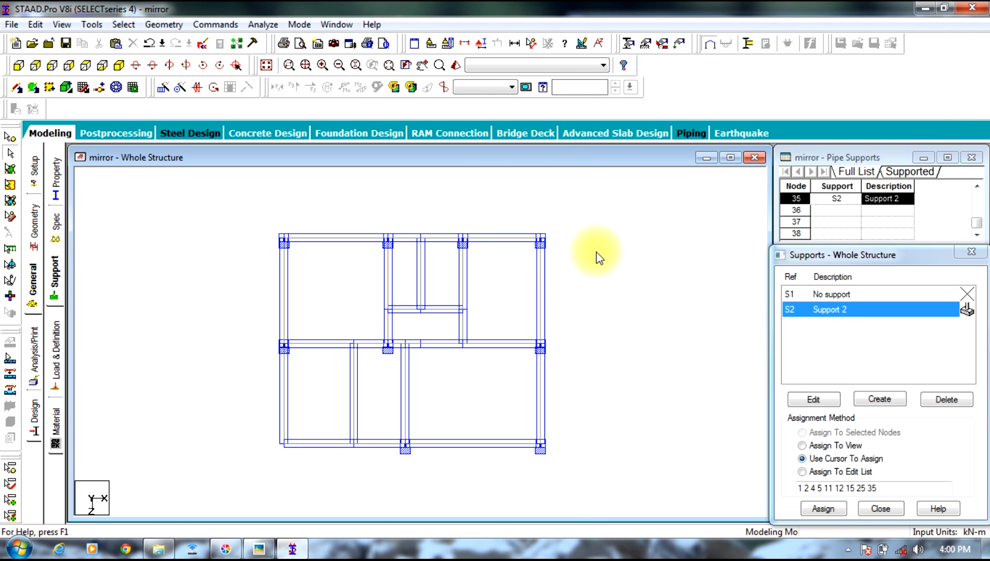
Step: Create a beta angle of 90 degrees in the member properties and pick it for assignment
click(55, 179)
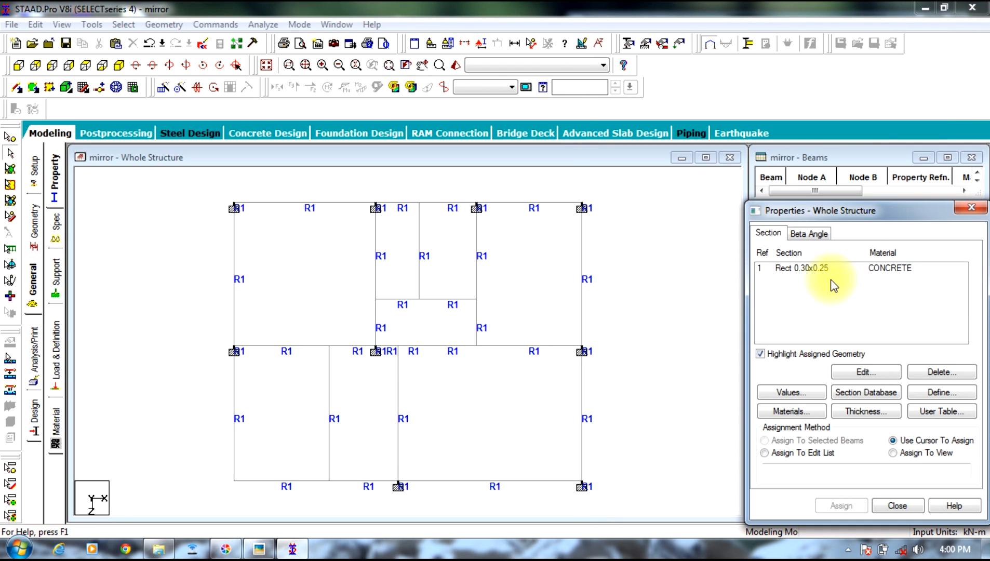
click(808, 238)
click(807, 371)
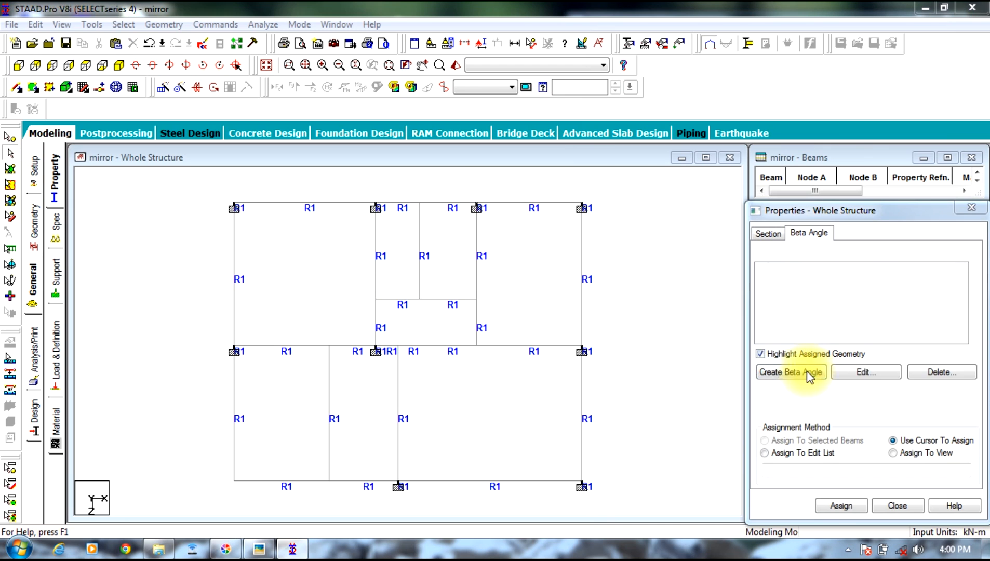
text(90)
click(823, 440)
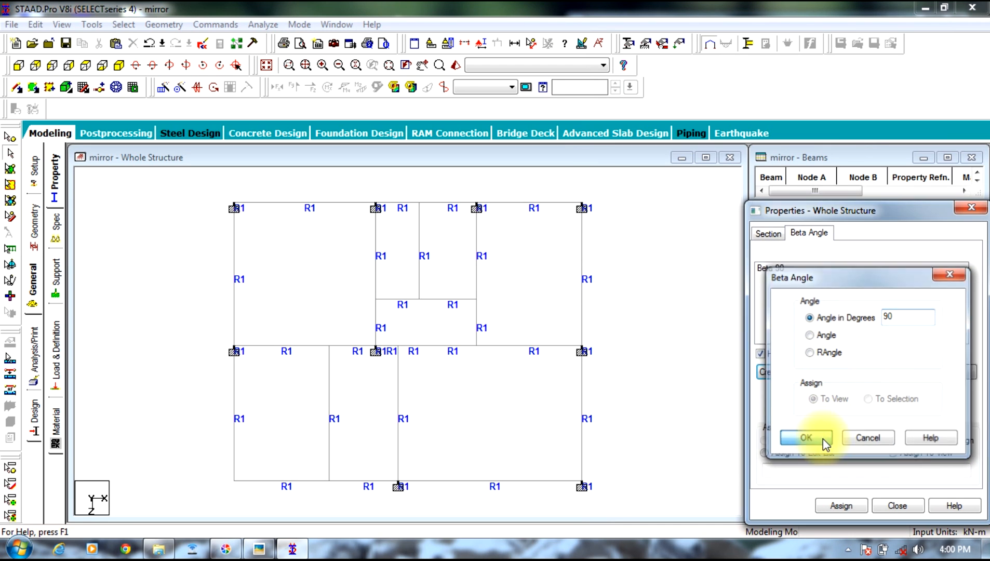
click(780, 273)
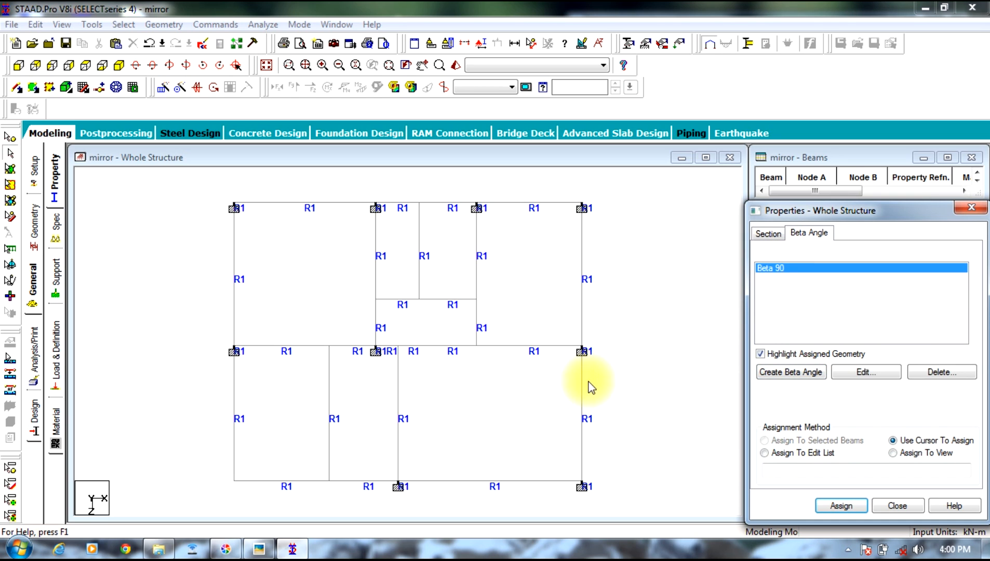
Step: Assign the 90-degree beta angle to the middle and front columns on the plan's maximum-X edge, using the selected beams method
click(9, 153)
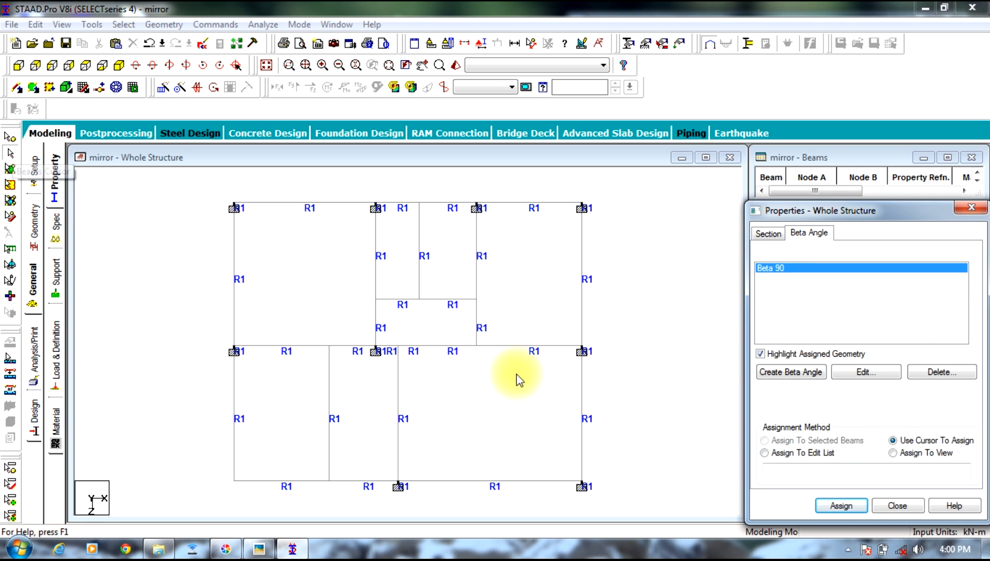
click(564, 354)
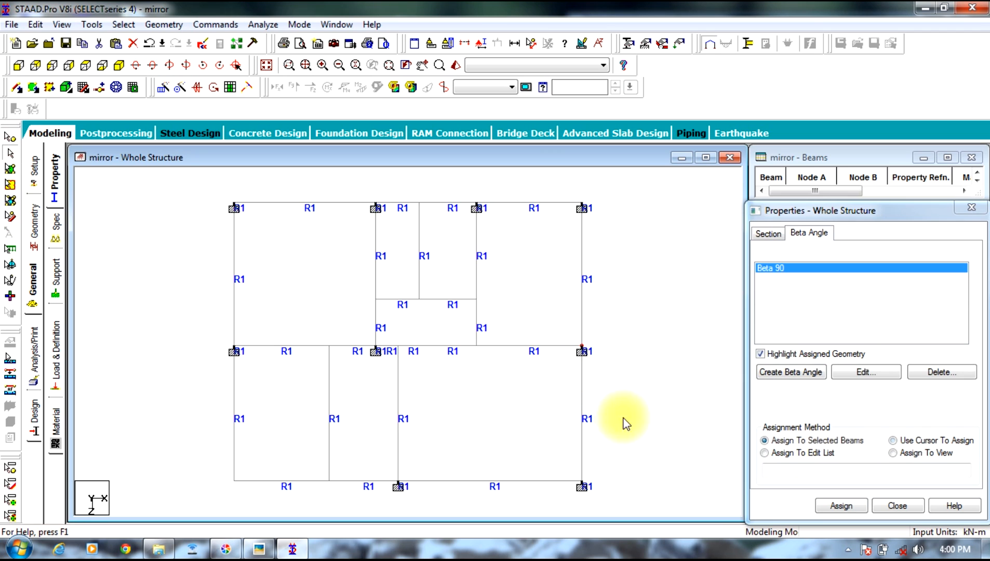
drag(608, 457, 560, 501)
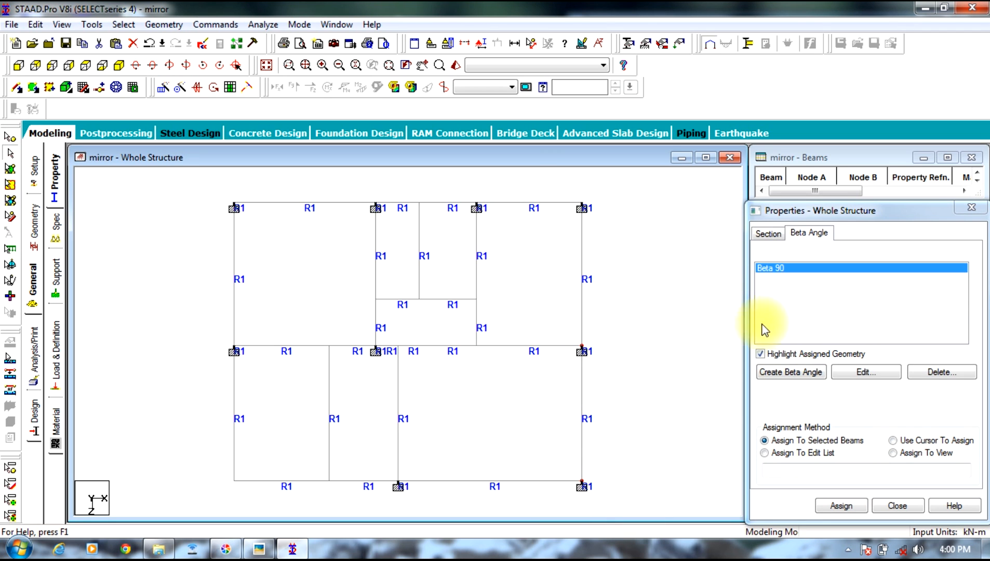
click(838, 506)
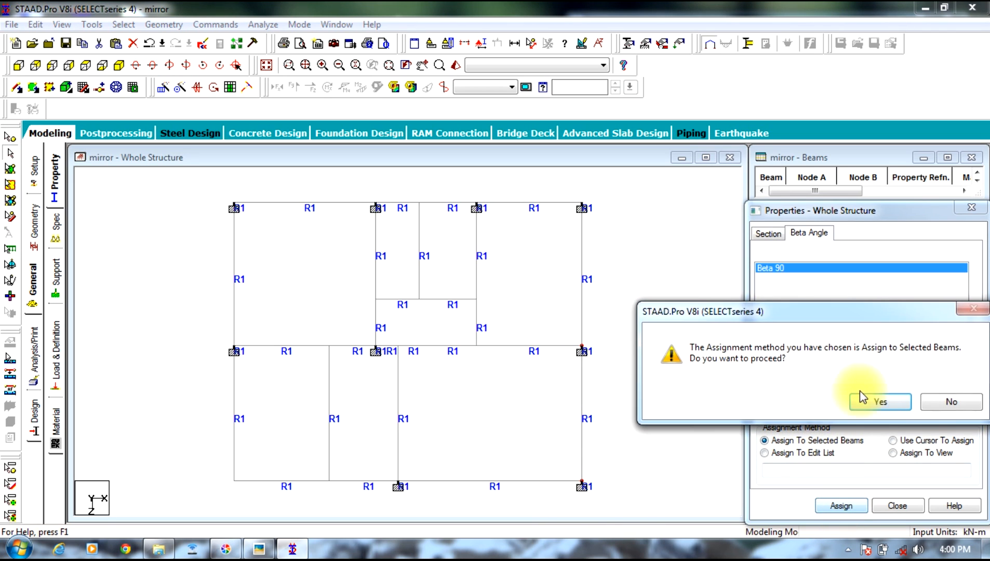
click(884, 408)
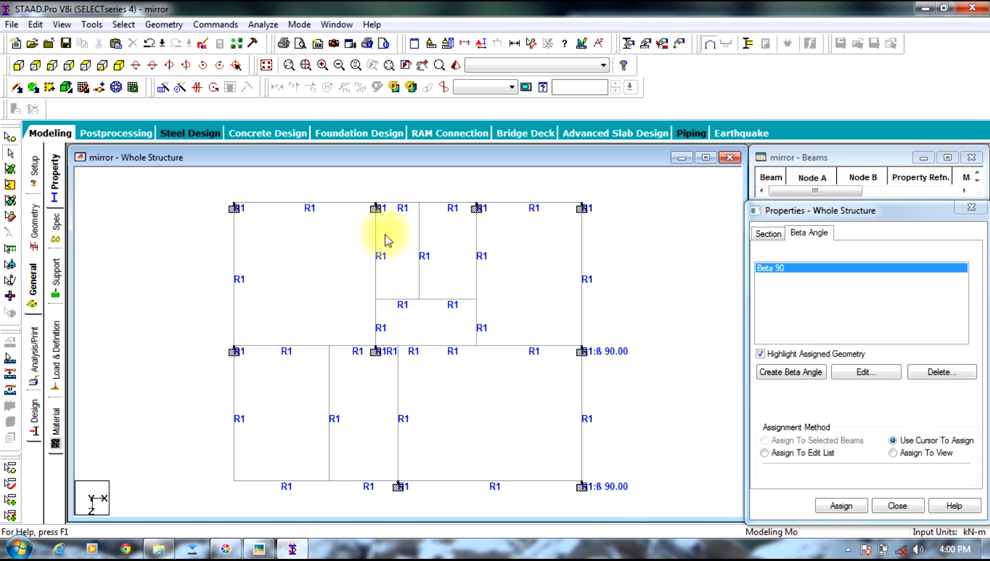
Step: Display the sections outline again in the plan view showing the property and beta angle labels
right_click(201, 234)
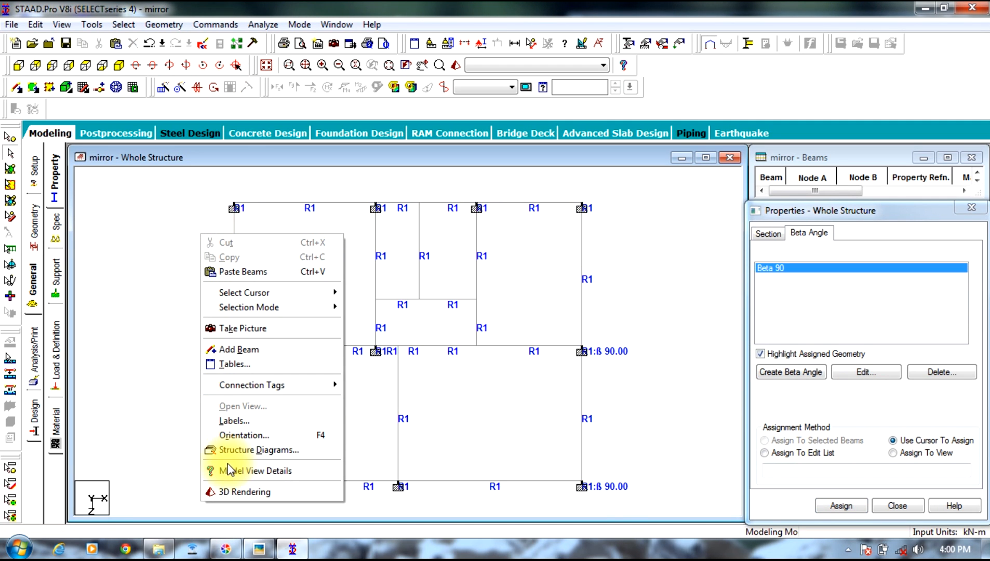
click(224, 453)
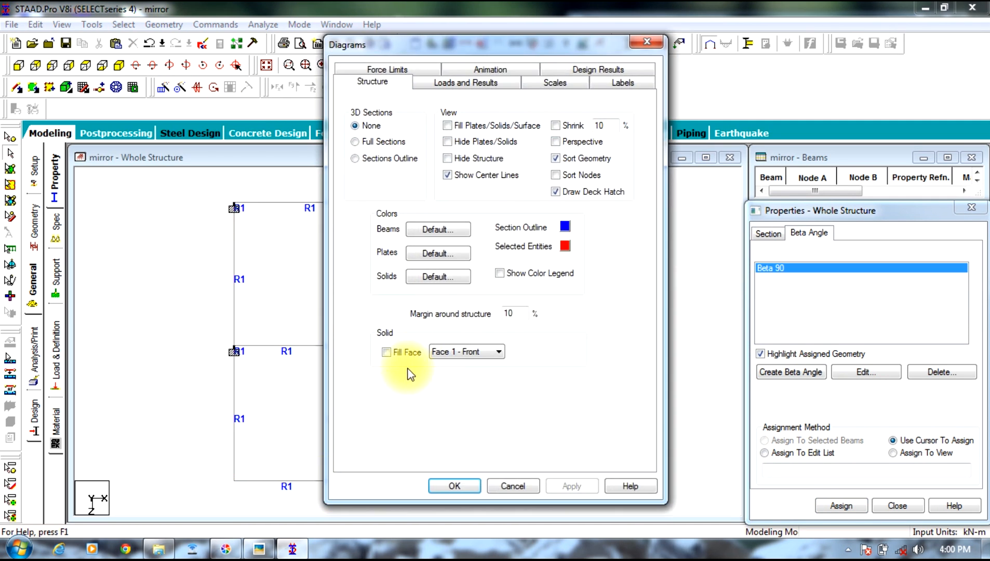
click(362, 159)
click(563, 484)
click(452, 485)
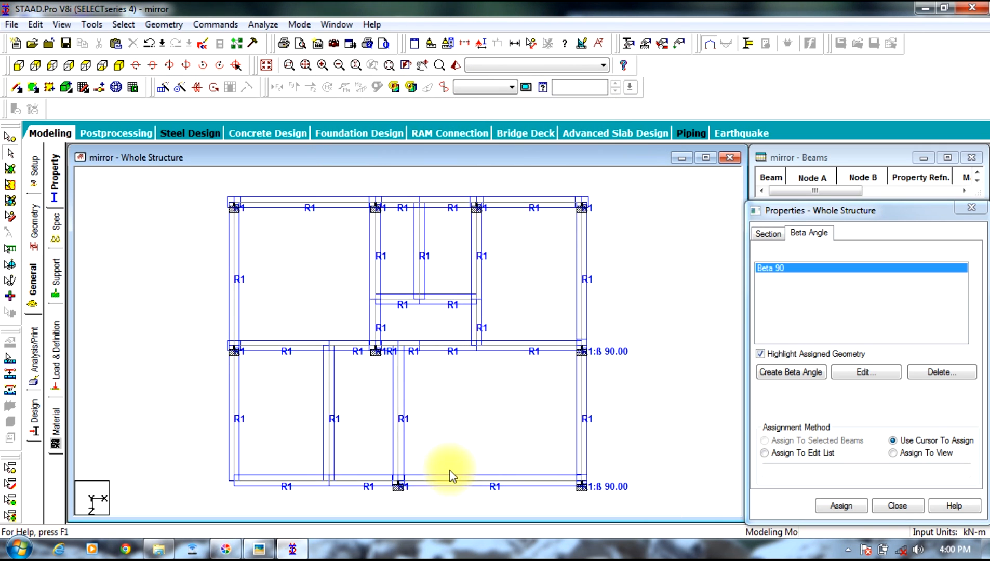
Step: Examine how the rotated columns' outlines line up with the beams and compare the layout with the floor plan photo
scroll(579, 349, up, 3)
middle_drag(685, 342, 442, 280)
scroll(479, 331, up, 6)
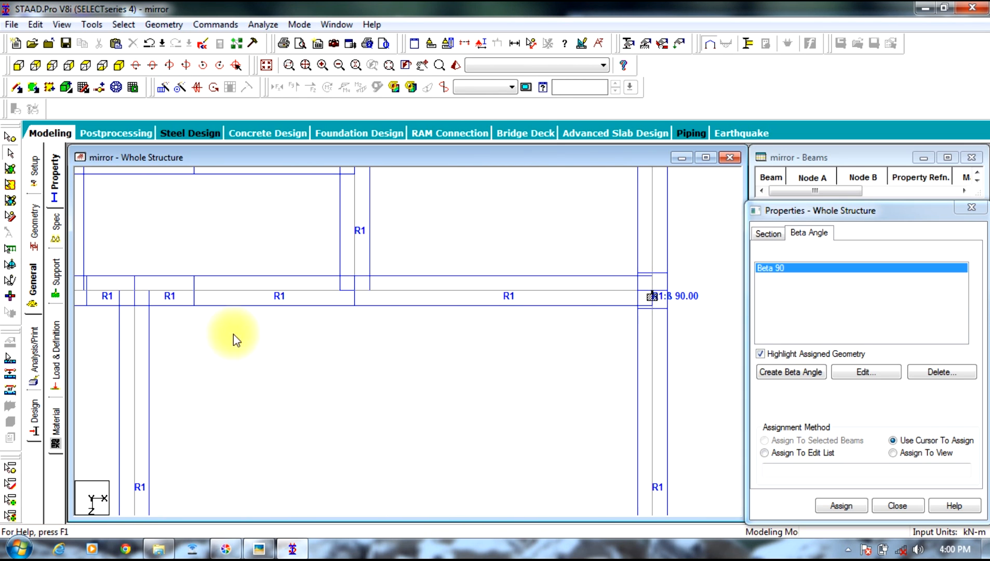
scroll(155, 318, down, 5)
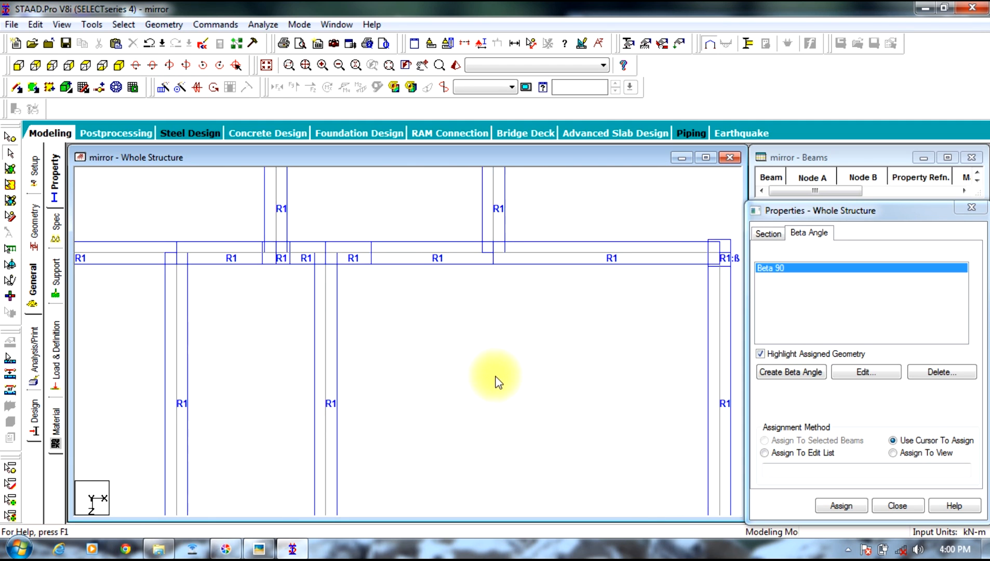
middle_drag(580, 220, 464, 450)
middle_drag(539, 383, 623, 111)
scroll(529, 457, down, 5)
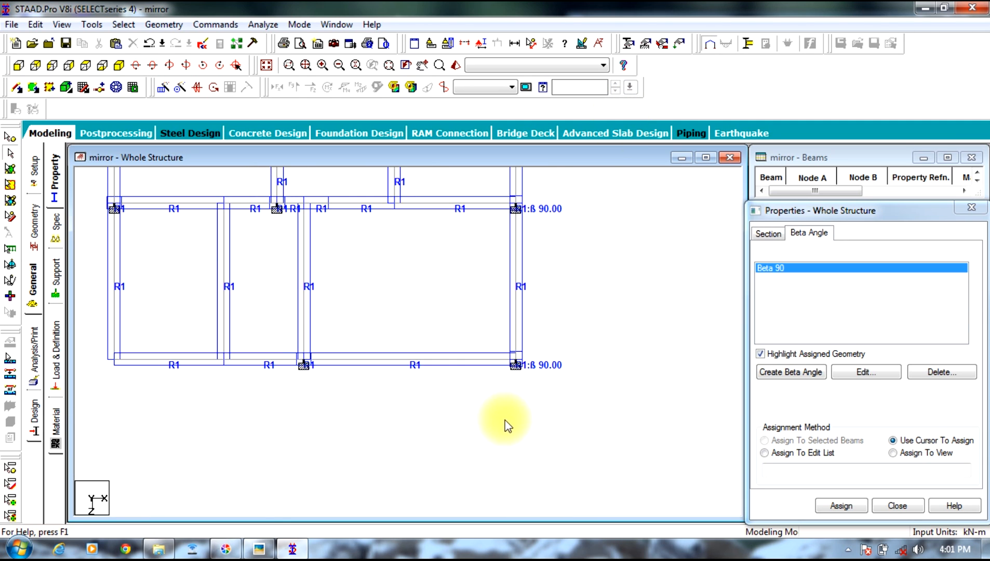
mouse_move(488, 326)
middle_down()
mouse_move(499, 323)
mouse_move(530, 239)
middle_up()
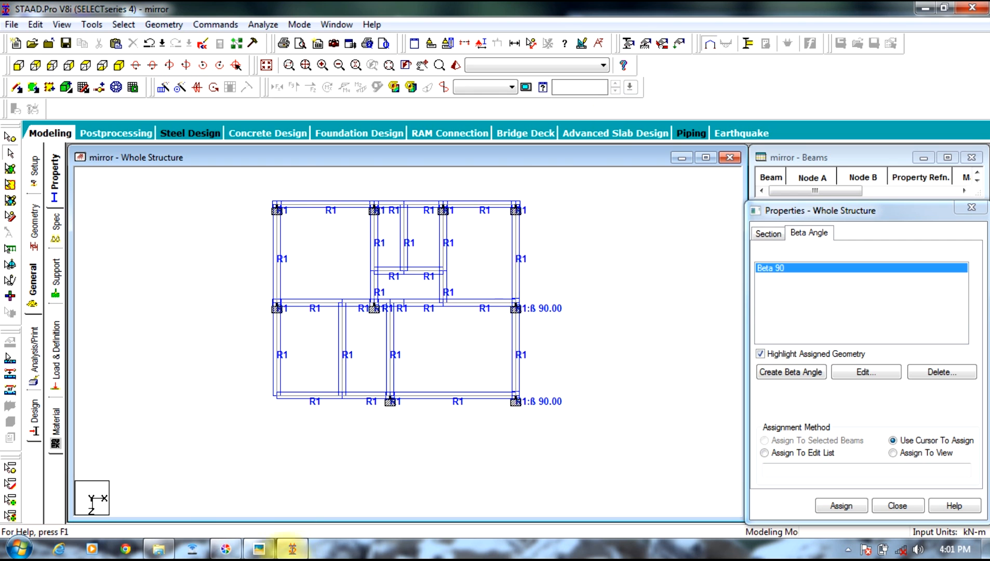
click(259, 549)
scroll(651, 247, up, 3)
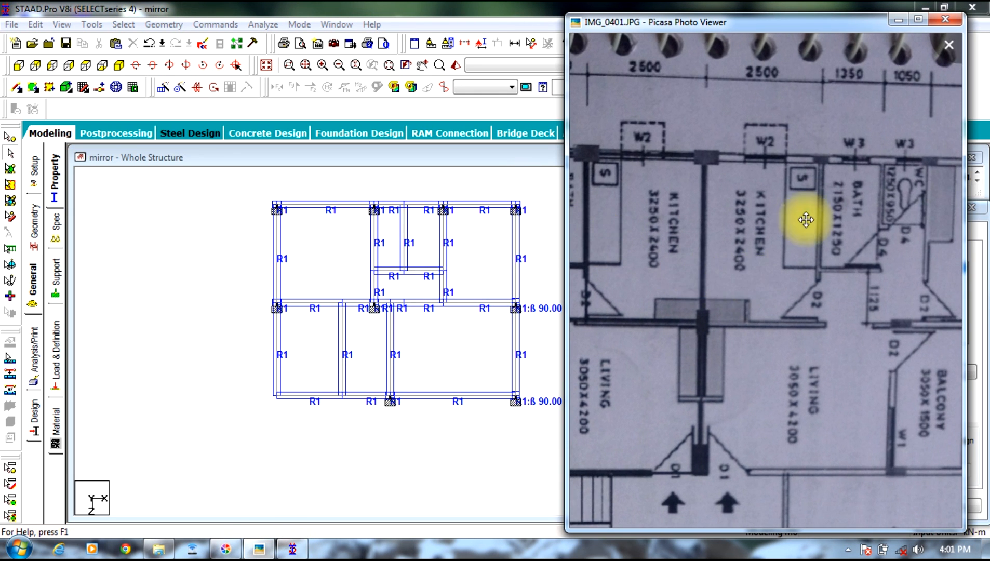
scroll(761, 269, down, 6)
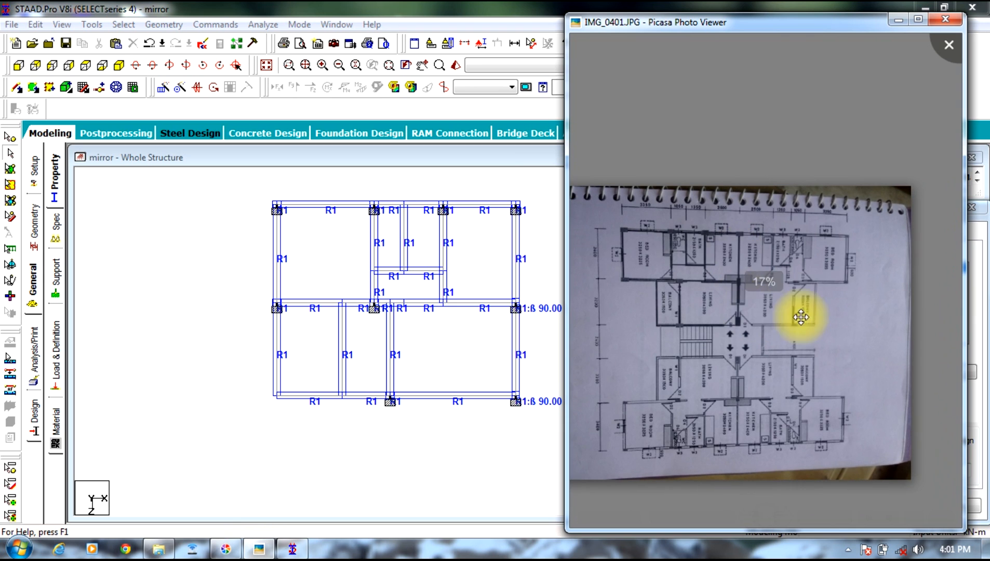
click(224, 299)
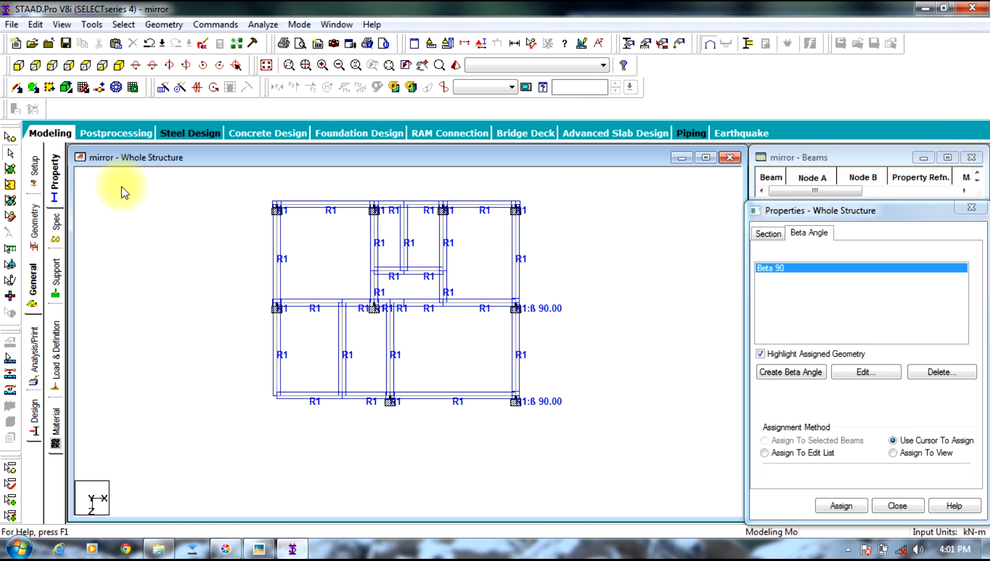
Step: Return to the isometric view, open the support definitions and show the node numbers
click(119, 65)
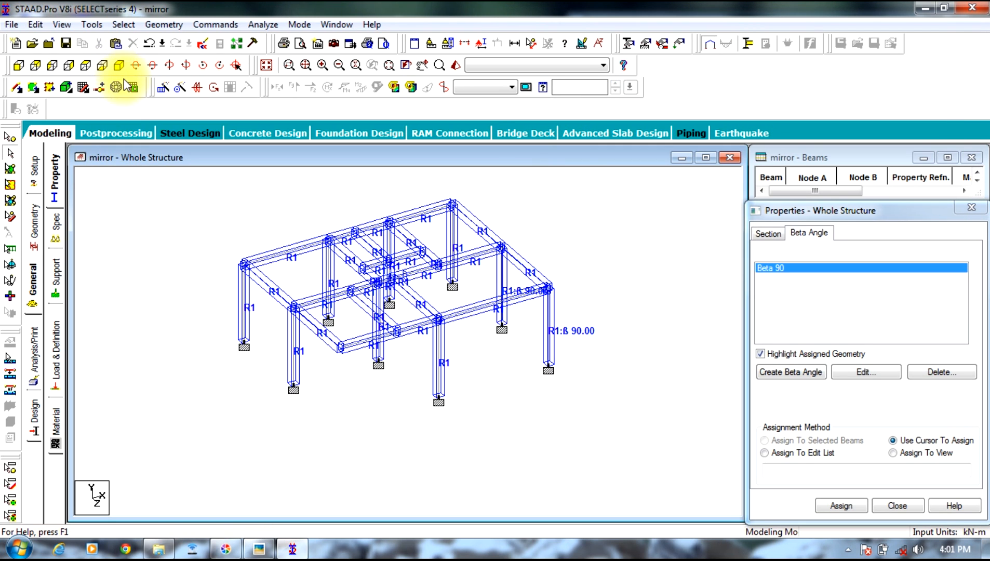
click(56, 274)
click(686, 234)
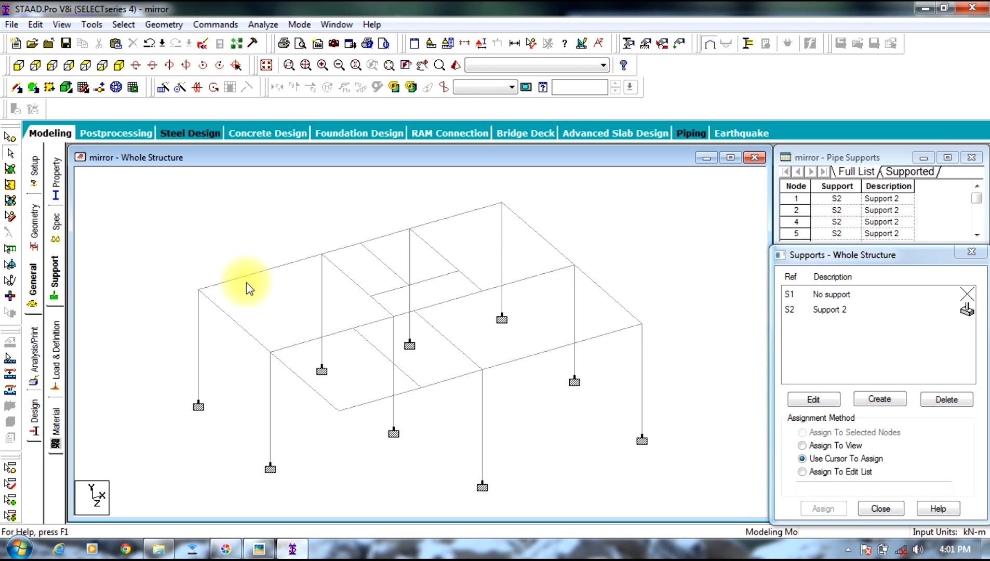
key(shift+n)
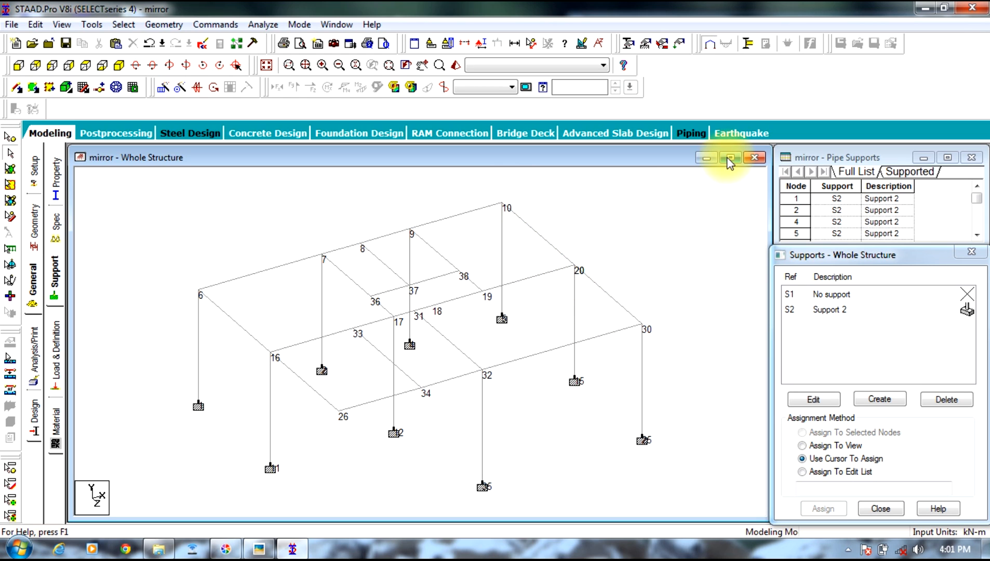
Step: Select the whole frame except the two edge beams between nodes 10 and 20 and nodes 20 and 30
drag(728, 182, 100, 557)
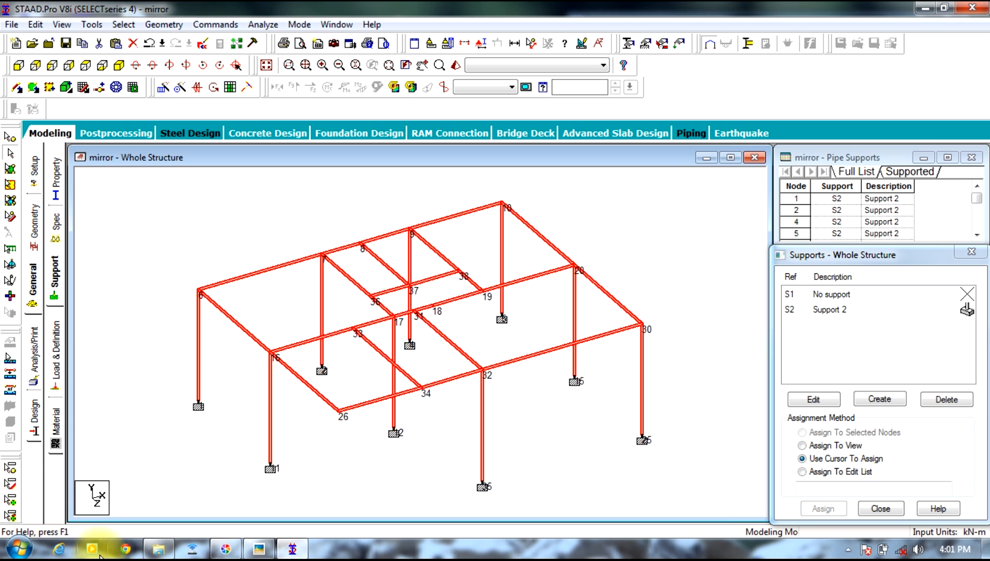
ctrl+click(536, 237)
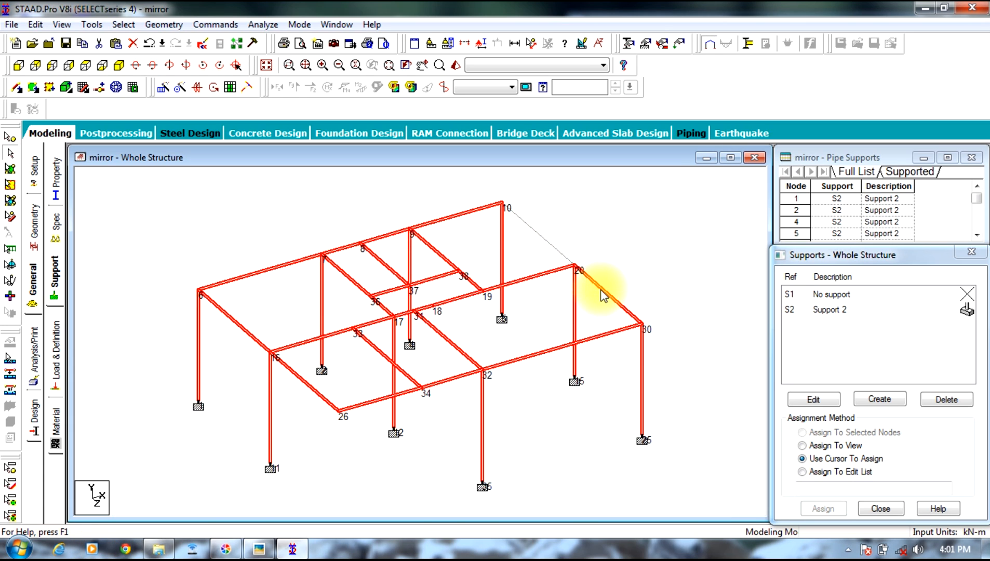
ctrl+click(601, 291)
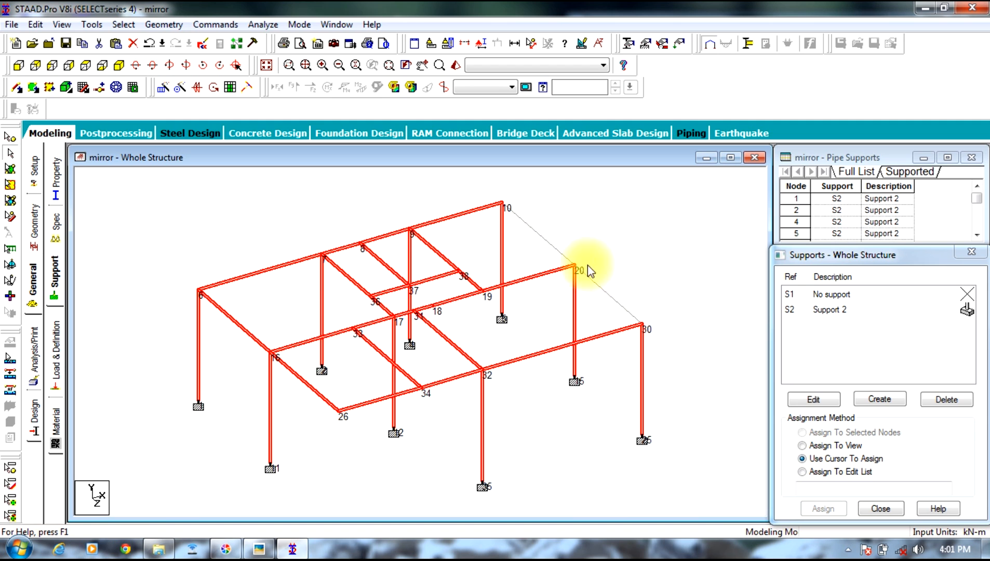
Step: Mirror the selected members as a copy about the Y-Z plane through node 10
click(165, 24)
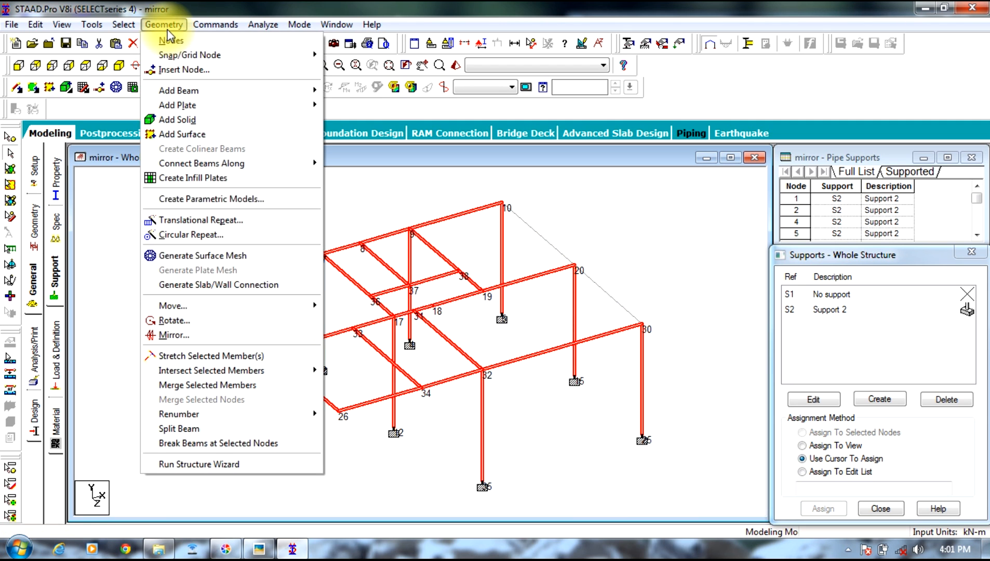
click(261, 335)
drag(458, 161, 445, 286)
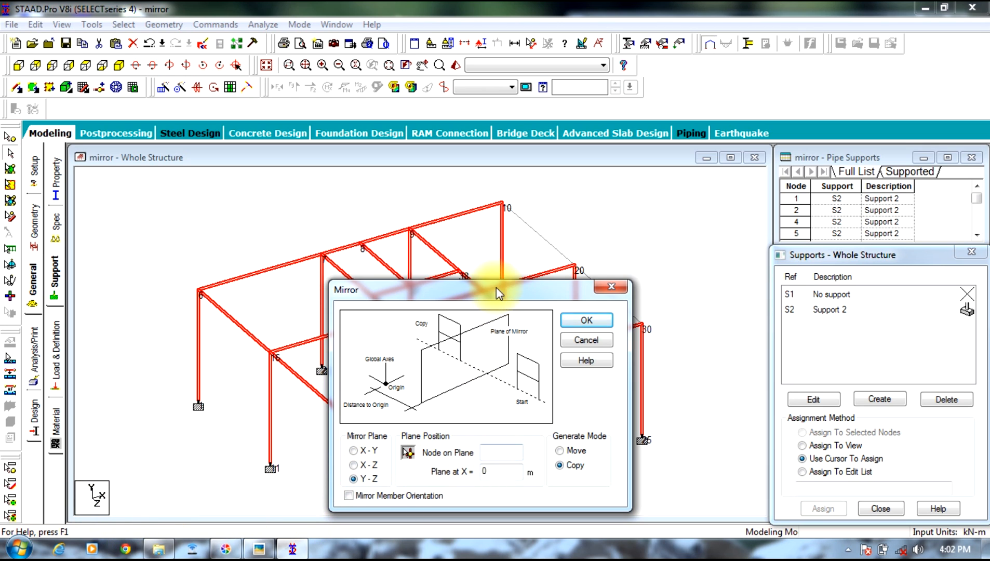
drag(495, 286, 284, 253)
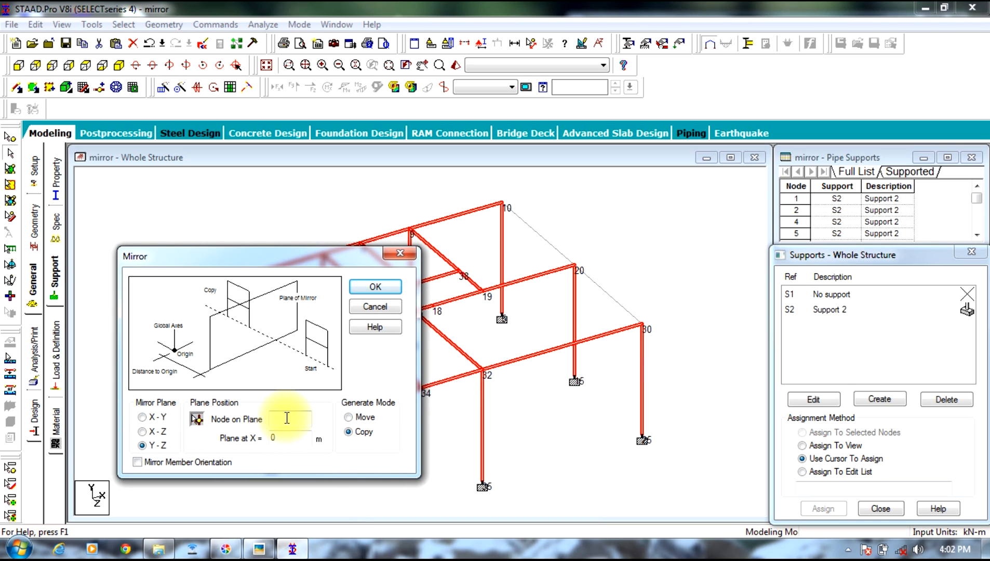
text(0)
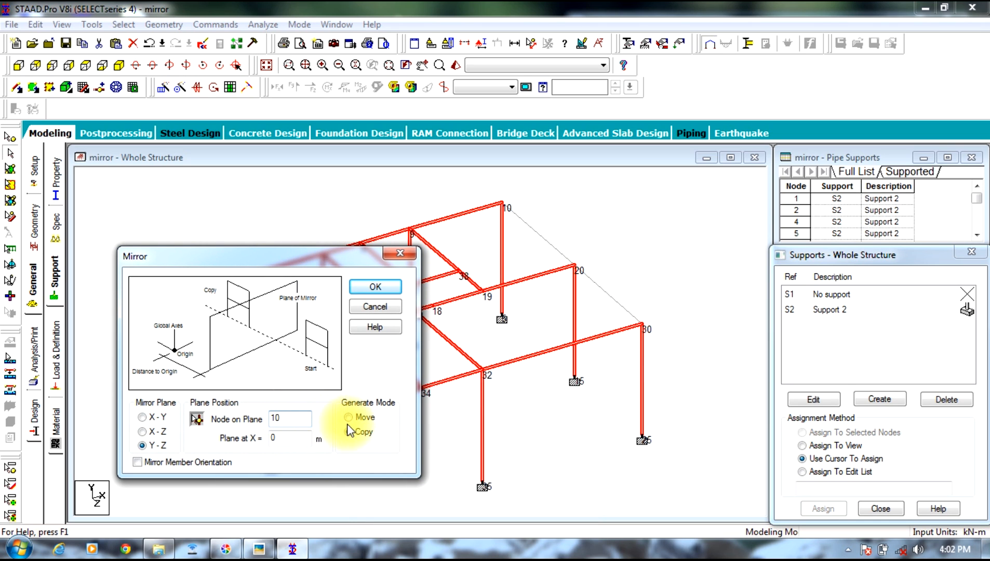
click(374, 286)
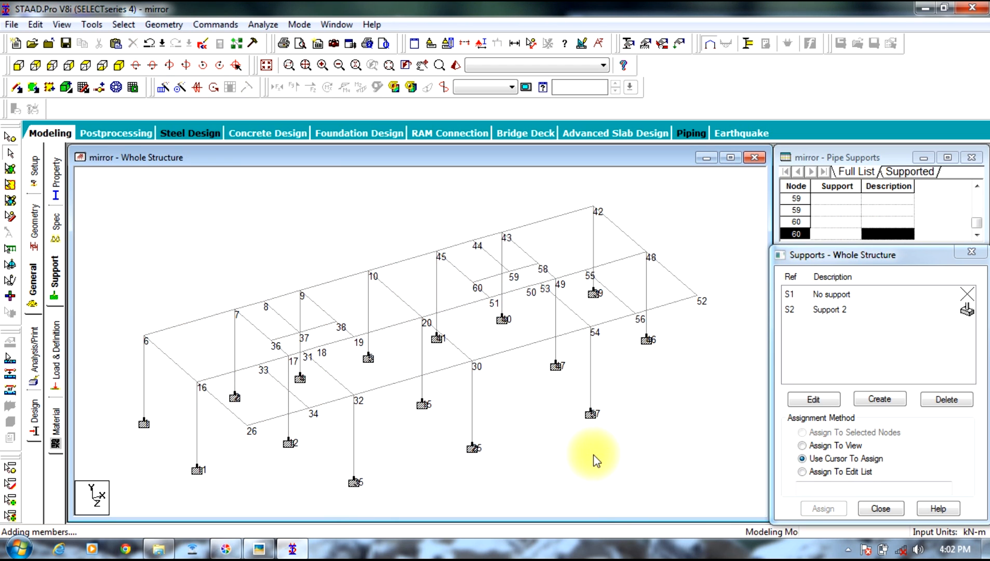
Step: Inspect the mirrored frame in a 3D rendering, orbit around it, and close the rendering
scroll(471, 317, down, 1)
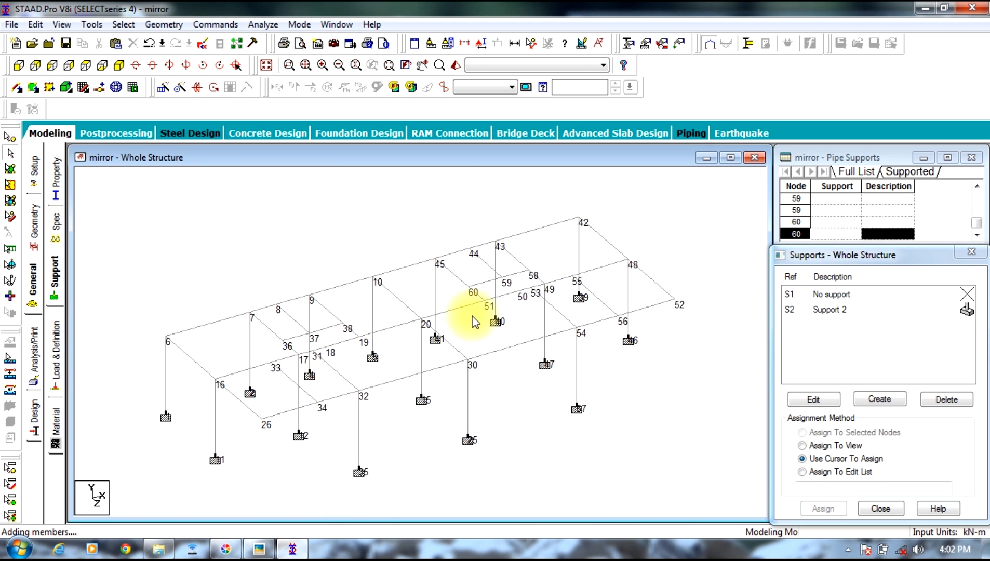
right_click(380, 247)
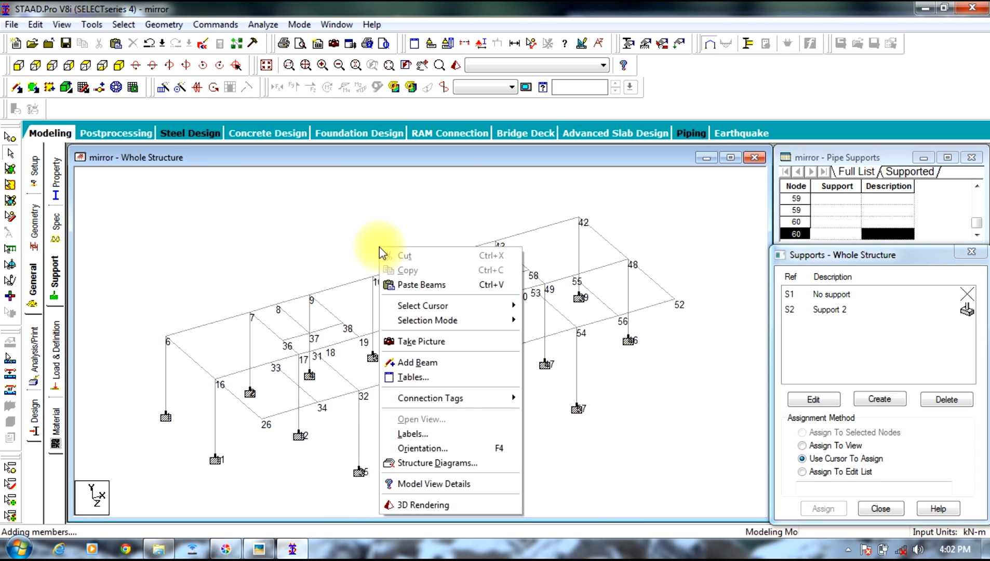
click(447, 506)
drag(585, 331, 307, 252)
click(610, 175)
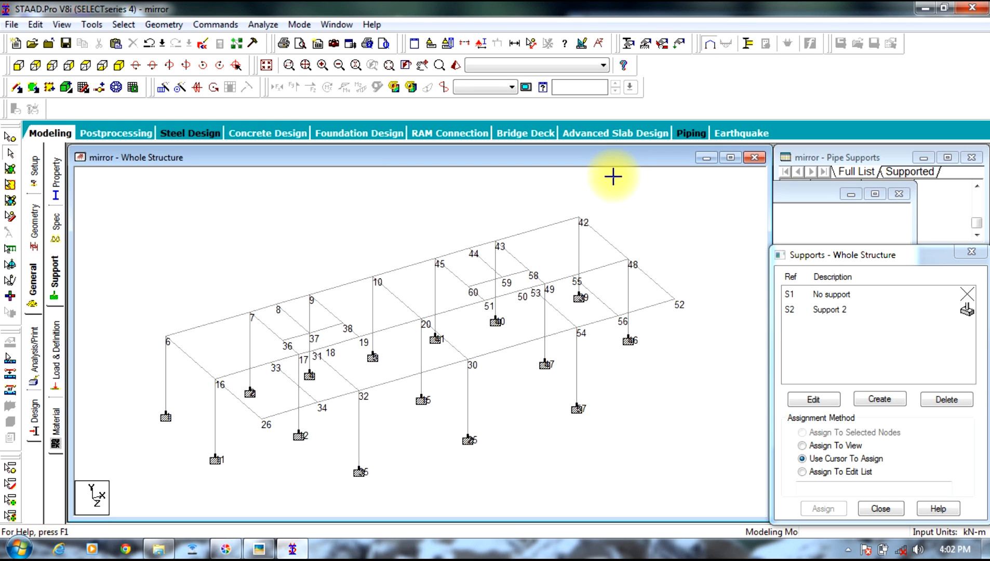
Step: Examine the staircase area between the flats on the floor plan photo, rotating the photo counter-clockwise to match the frame
mouse_move(258, 552)
click(254, 520)
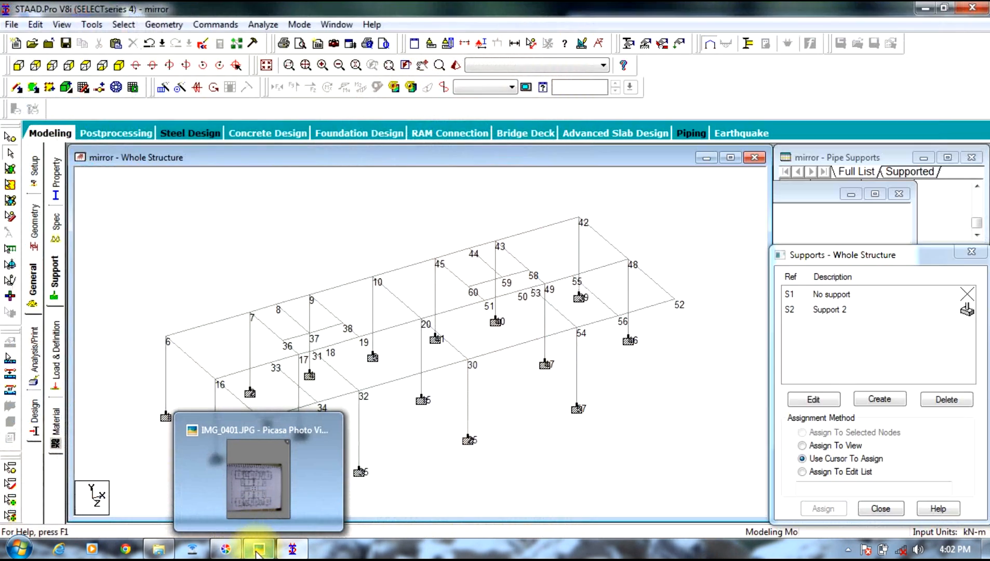
drag(822, 331, 800, 294)
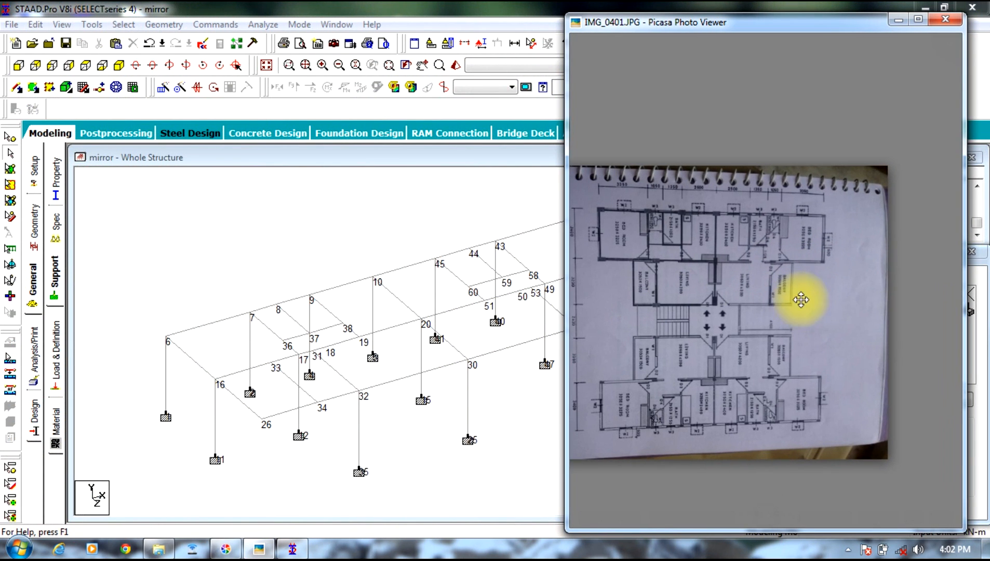
scroll(712, 338, up, 3)
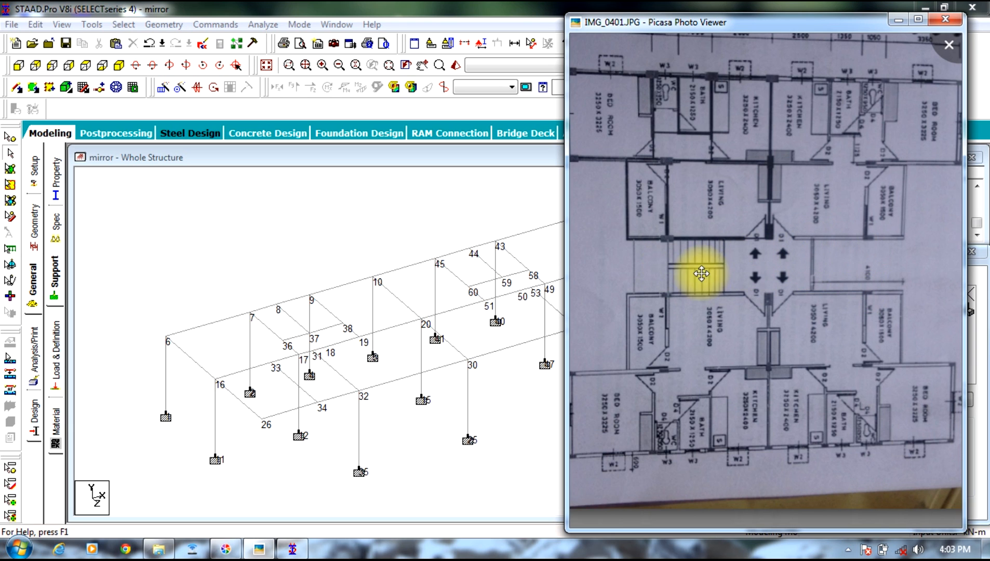
click(898, 22)
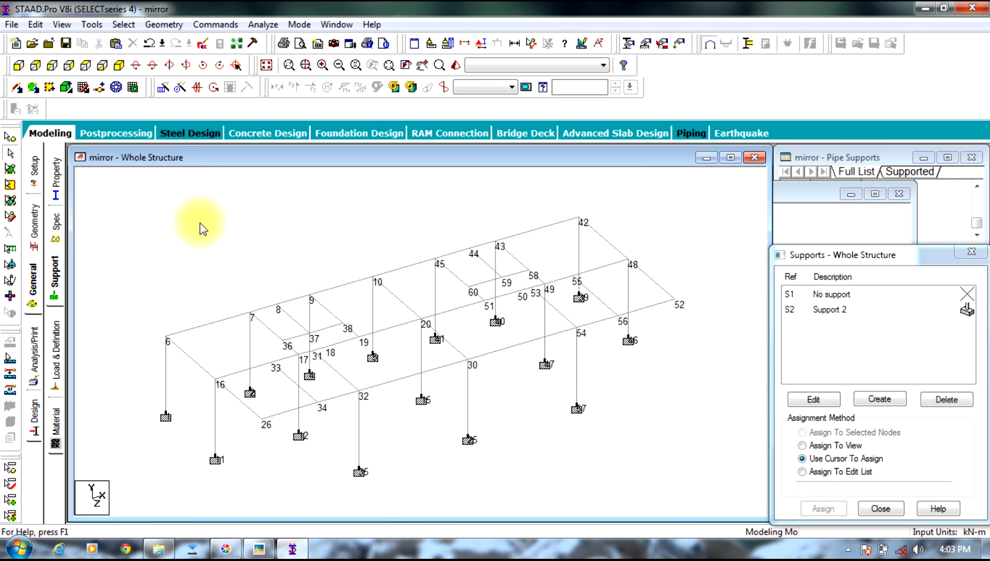
middle_drag(384, 258, 339, 218)
scroll(369, 210, down, 1)
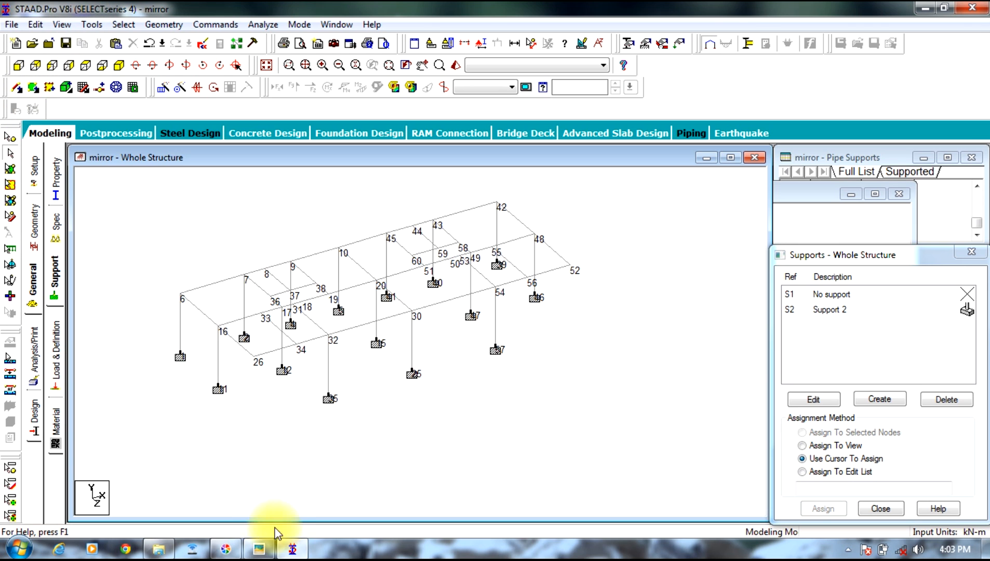
click(259, 549)
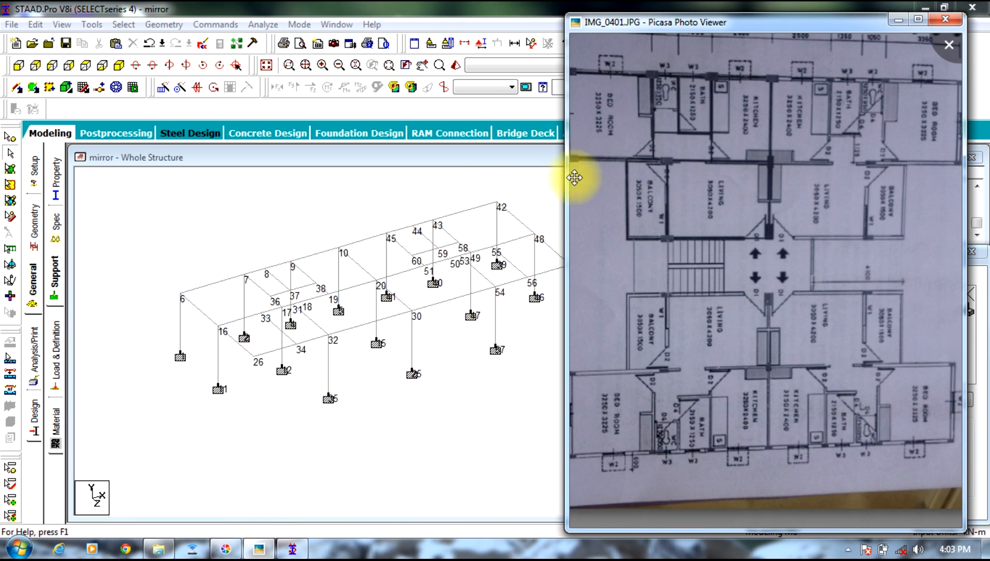
mouse_move(635, 140)
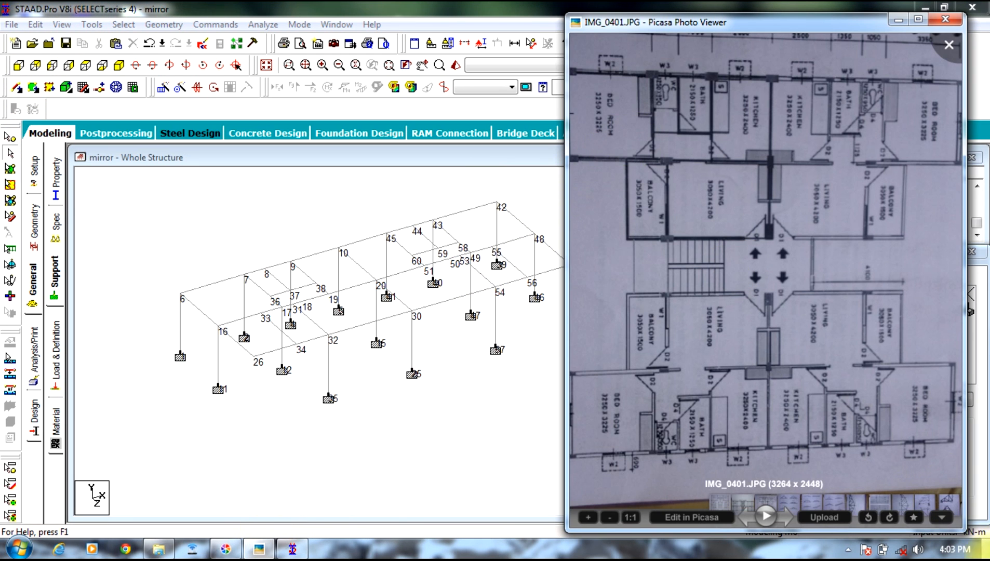
click(871, 526)
drag(685, 232, 729, 246)
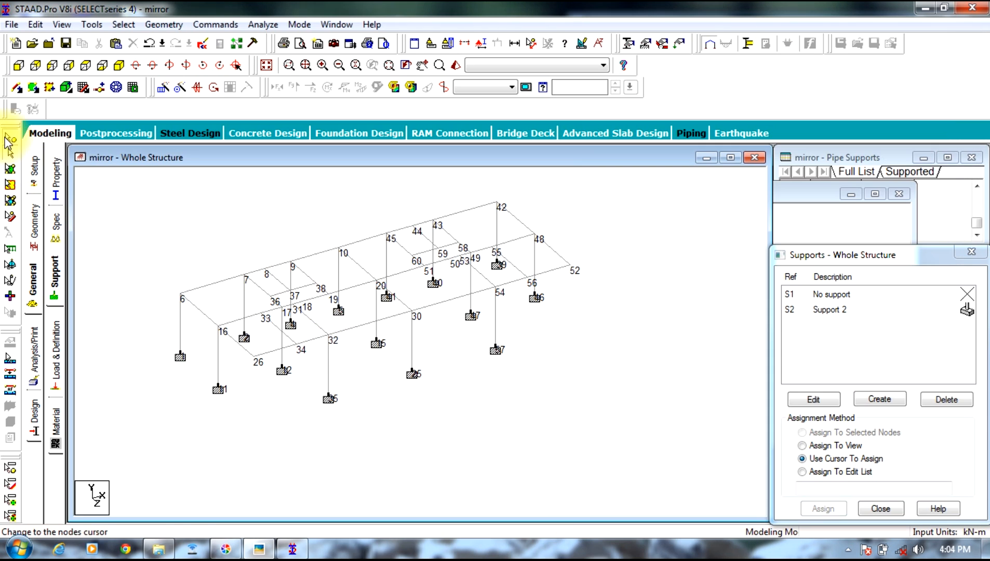
Step: Copy node 32 and paste it with a negative Y offset, placing the new node about midway down its column
click(10, 136)
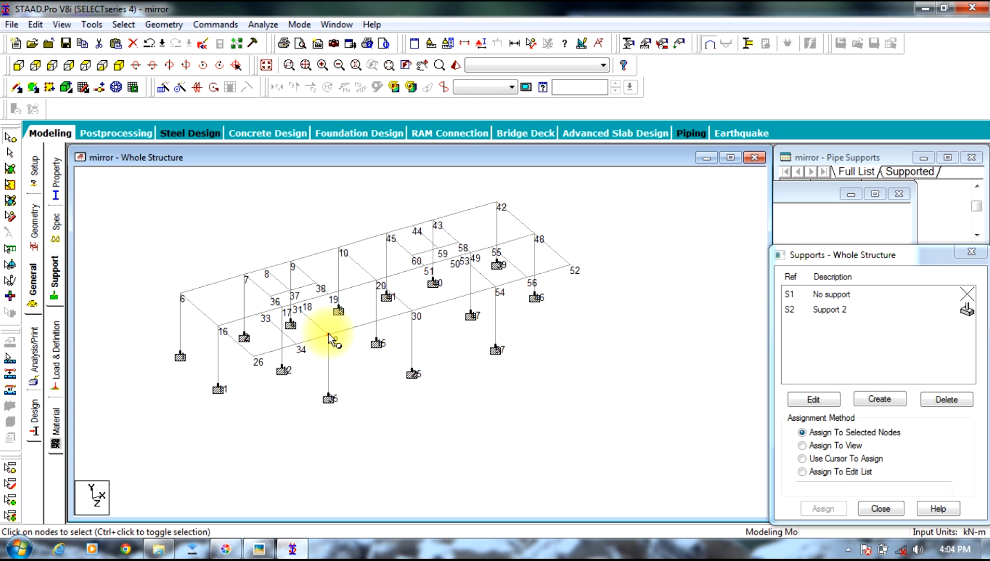
right_click(328, 334)
click(353, 115)
right_click(403, 394)
click(468, 189)
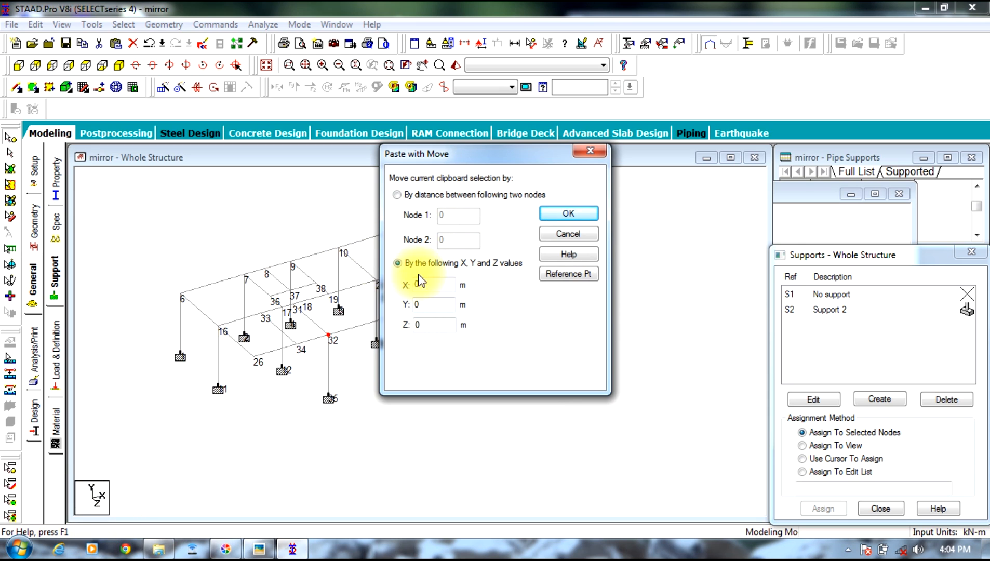
double_click(432, 306)
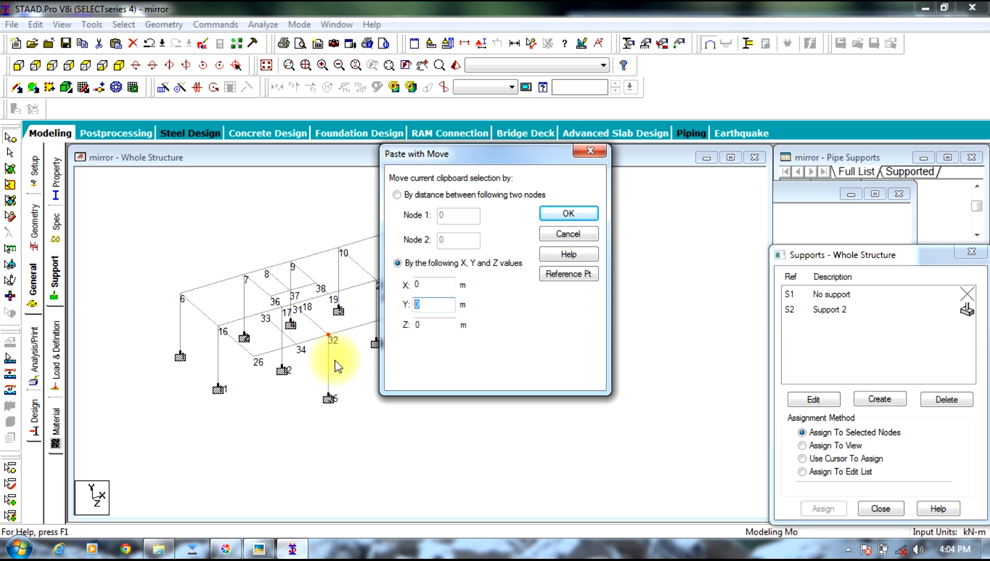
text(-1.5)
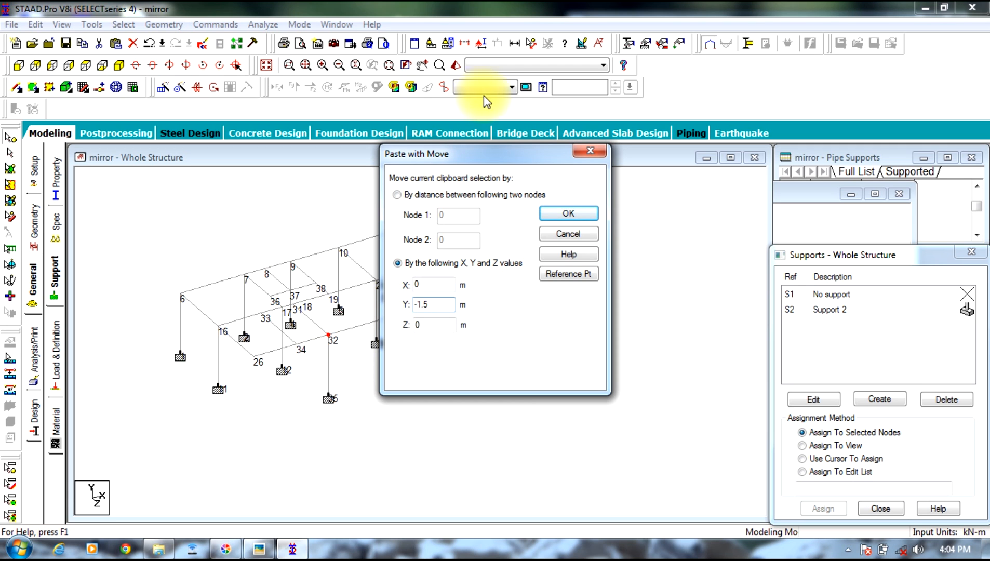
click(554, 214)
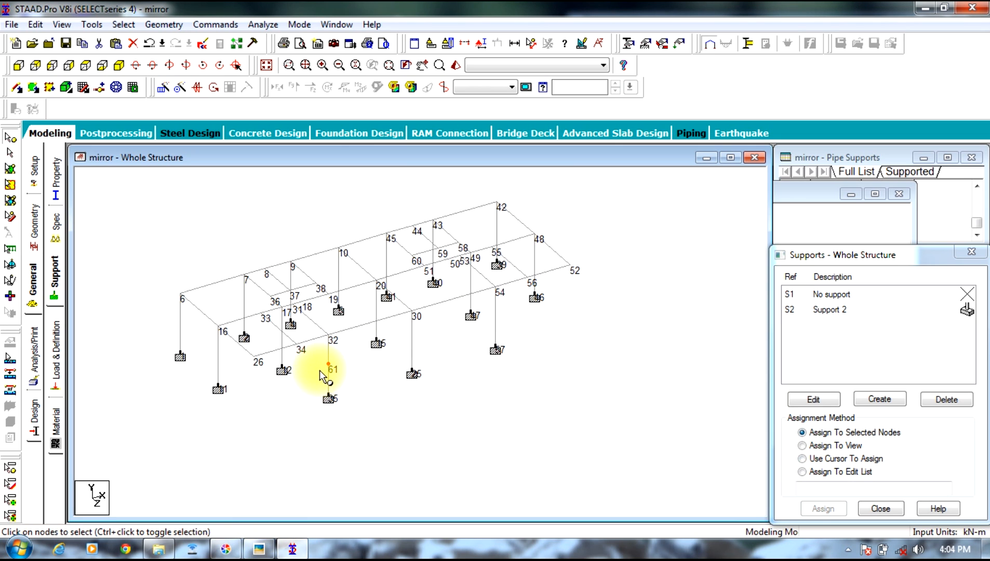
Step: Copy node 61 and, after checking the staircase on the floor plan photo, paste it with a Z offset of 1.2 m
right_click(327, 366)
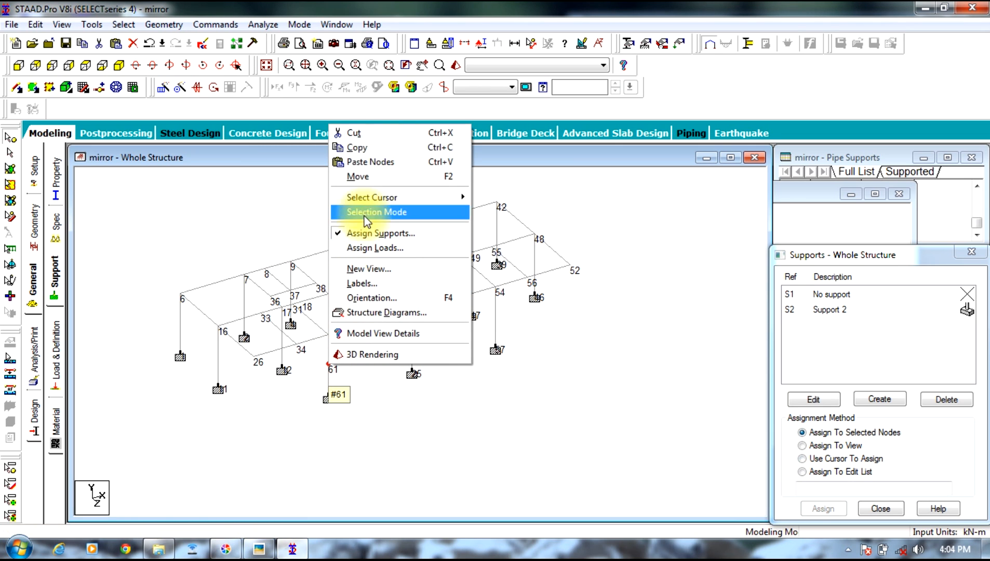
click(363, 154)
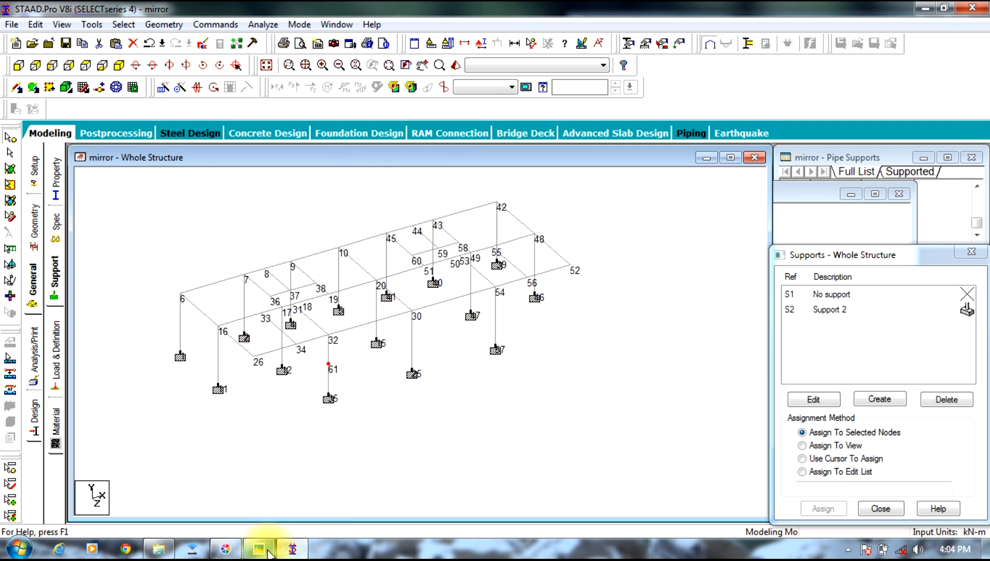
click(259, 549)
drag(763, 391, 767, 285)
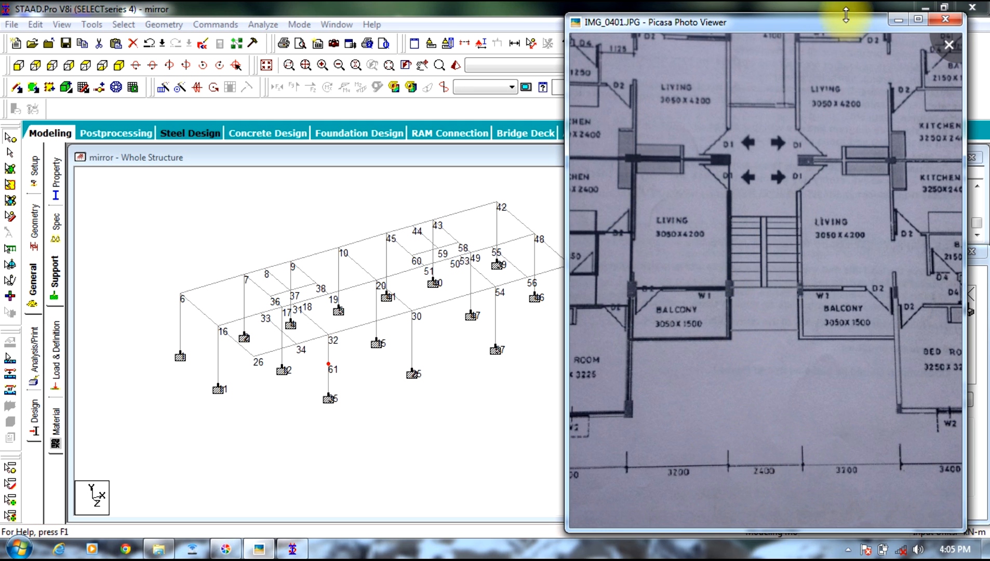
click(898, 20)
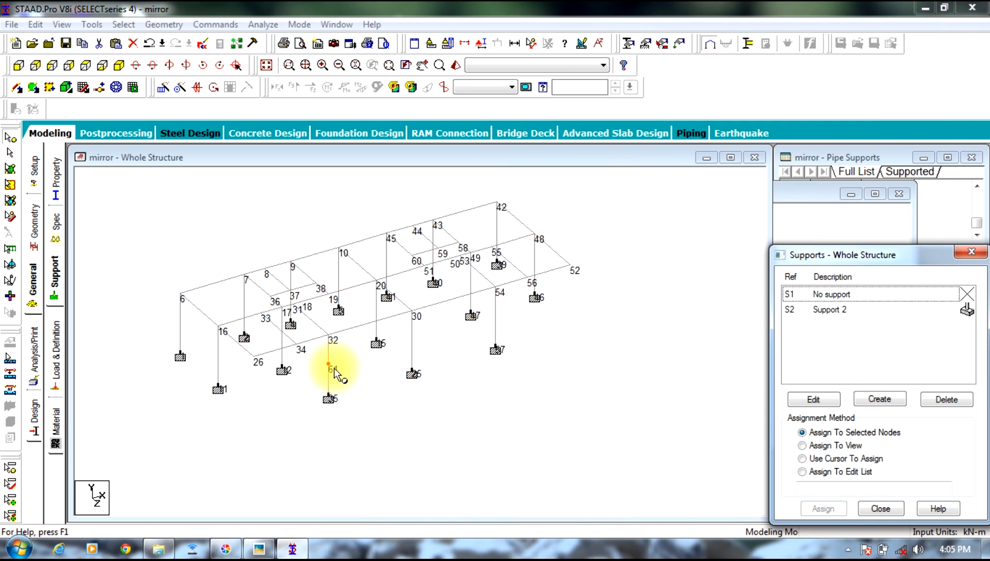
right_click(328, 364)
click(378, 164)
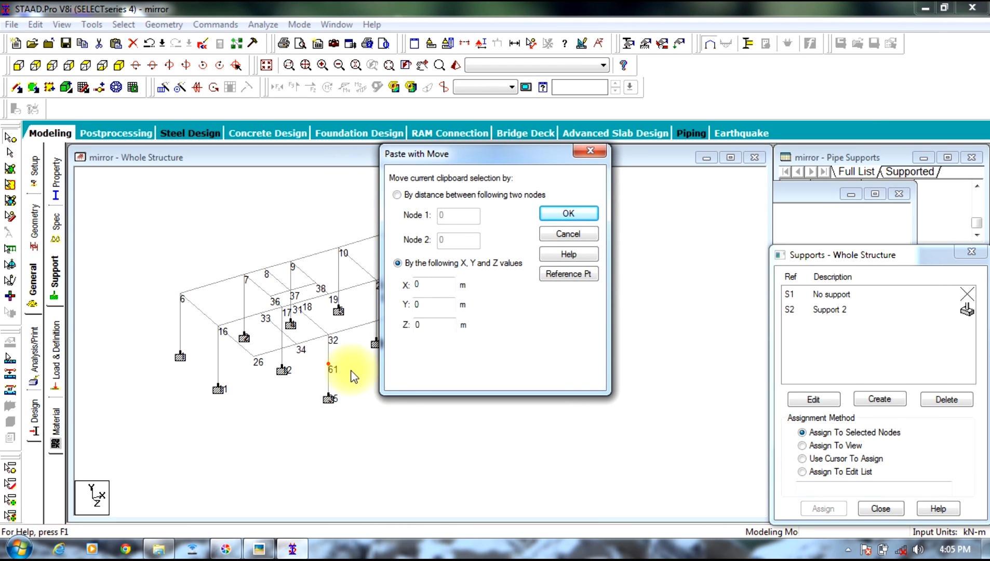
double_click(434, 323)
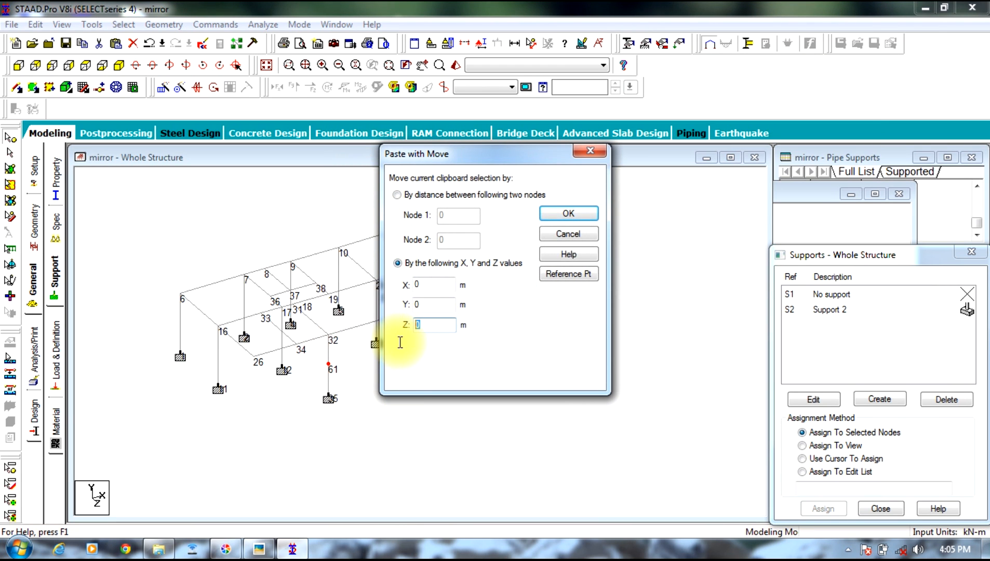
text(1.2)
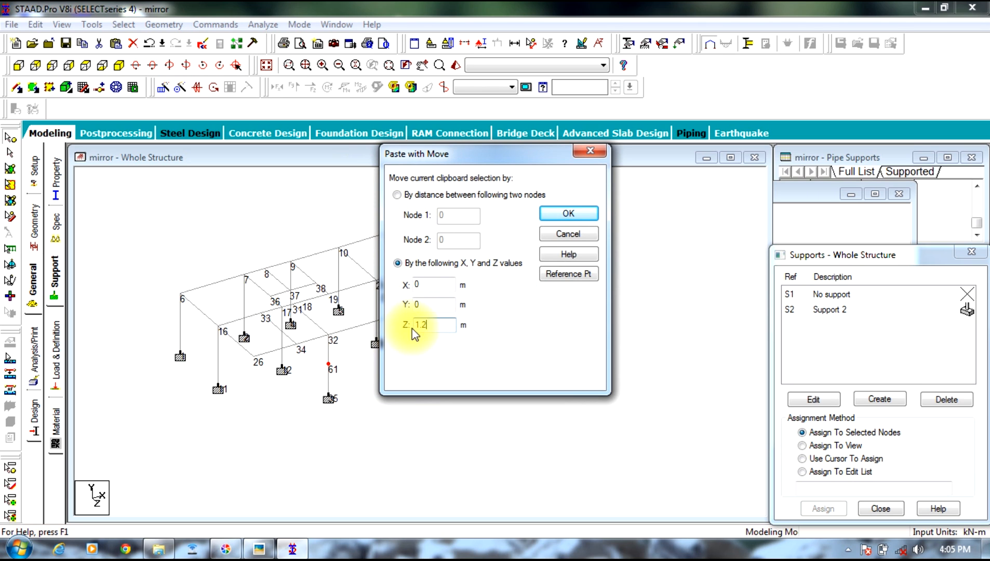
click(568, 213)
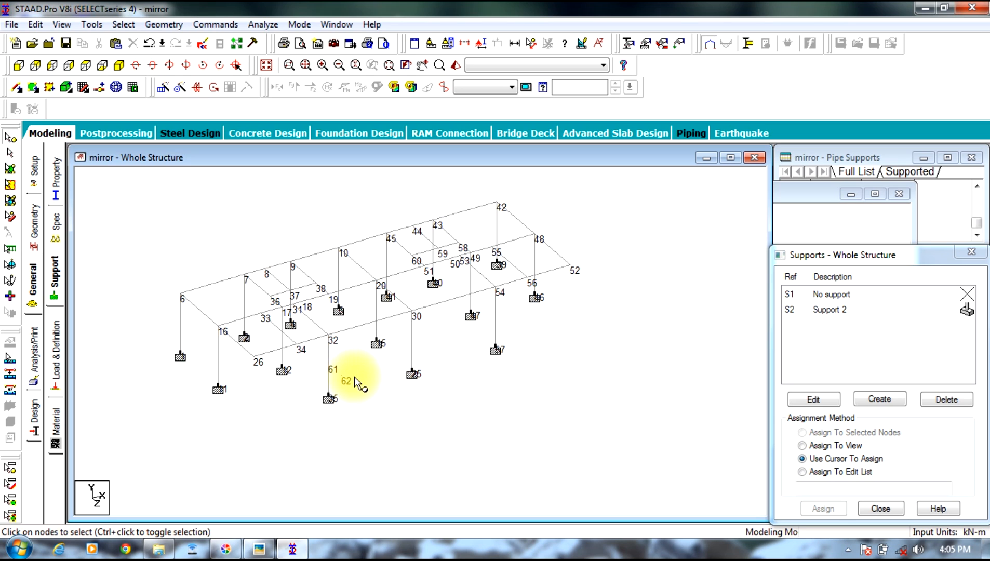
click(329, 365)
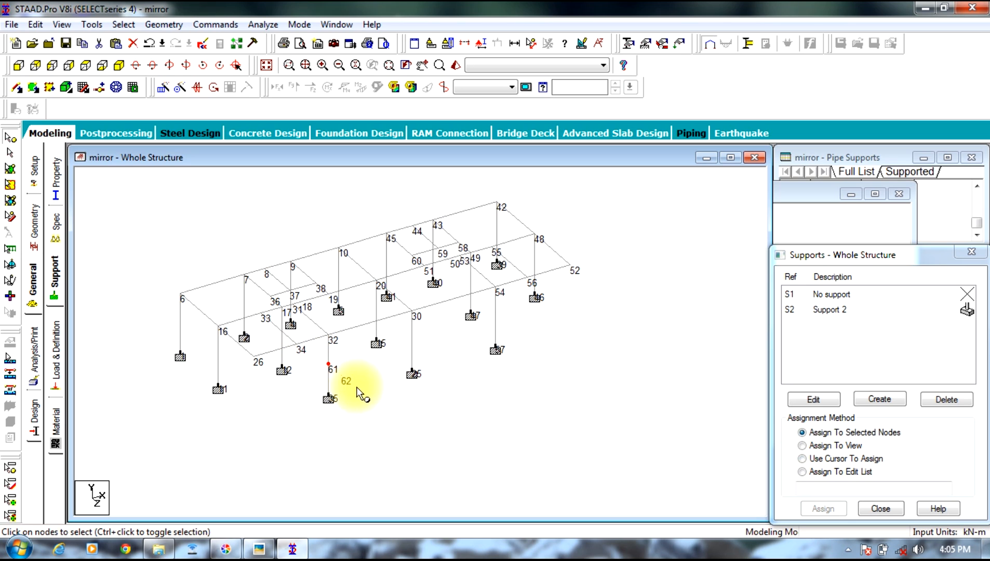
click(326, 384)
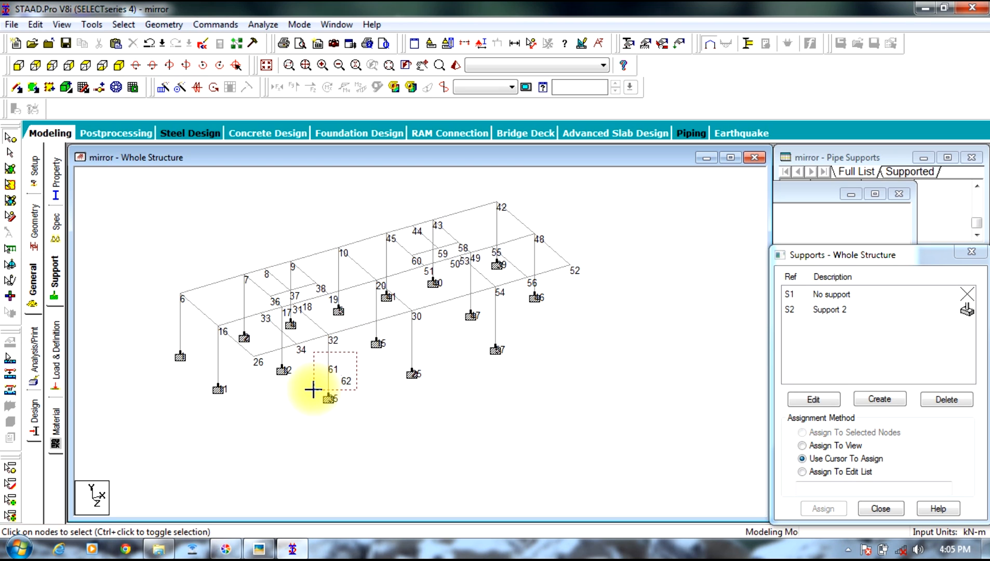
drag(314, 390, 313, 390)
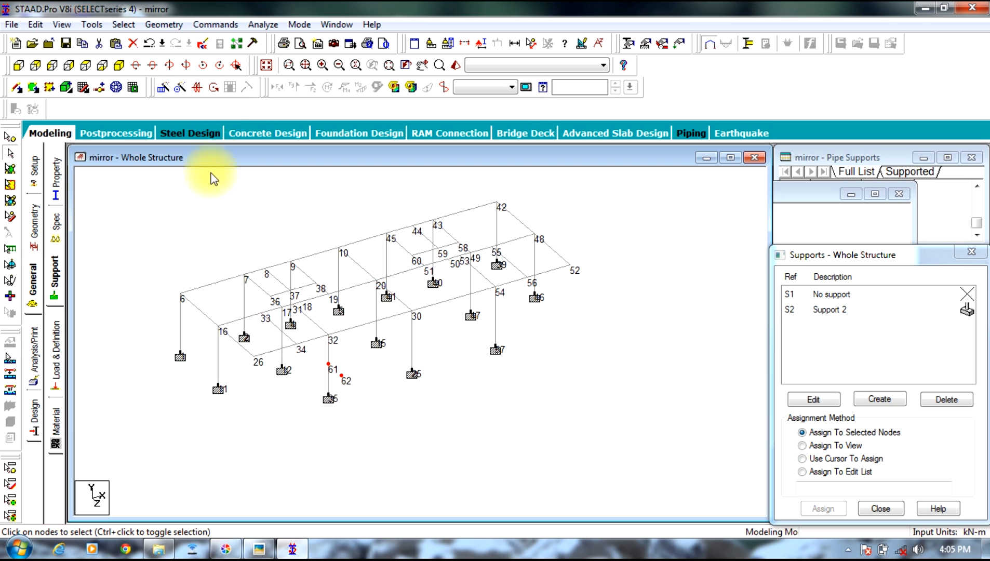
click(164, 24)
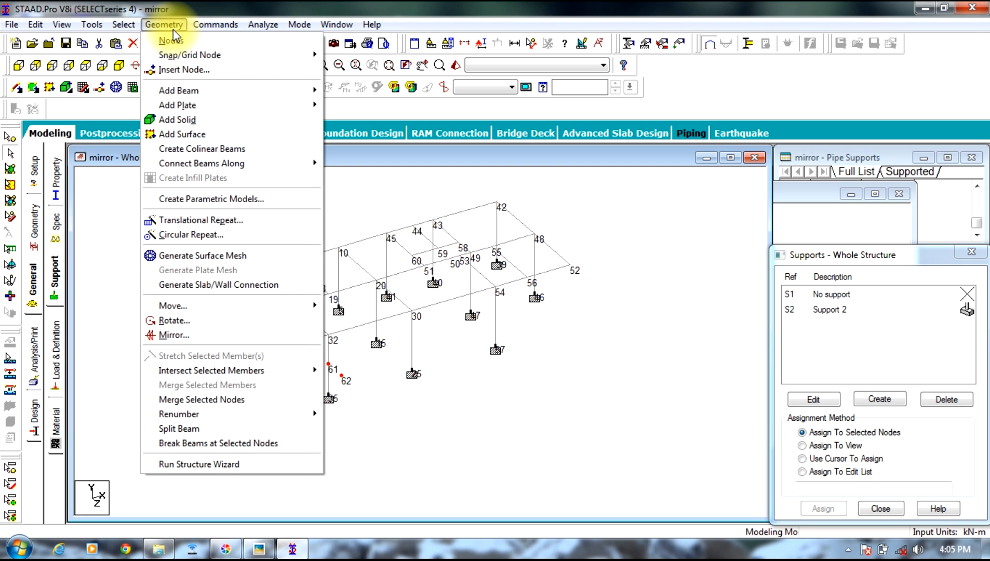
mouse_move(234, 91)
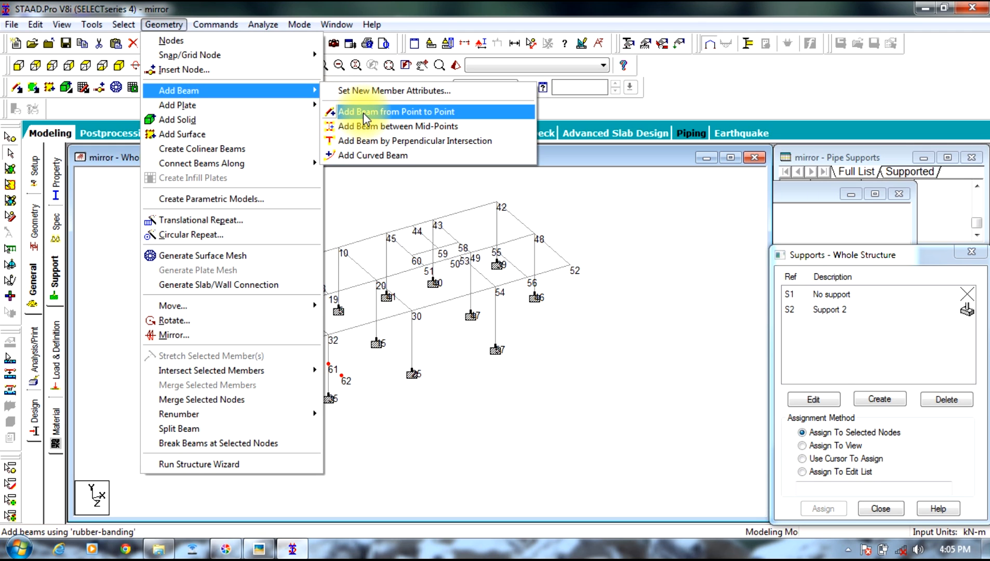
click(629, 236)
right_click(629, 234)
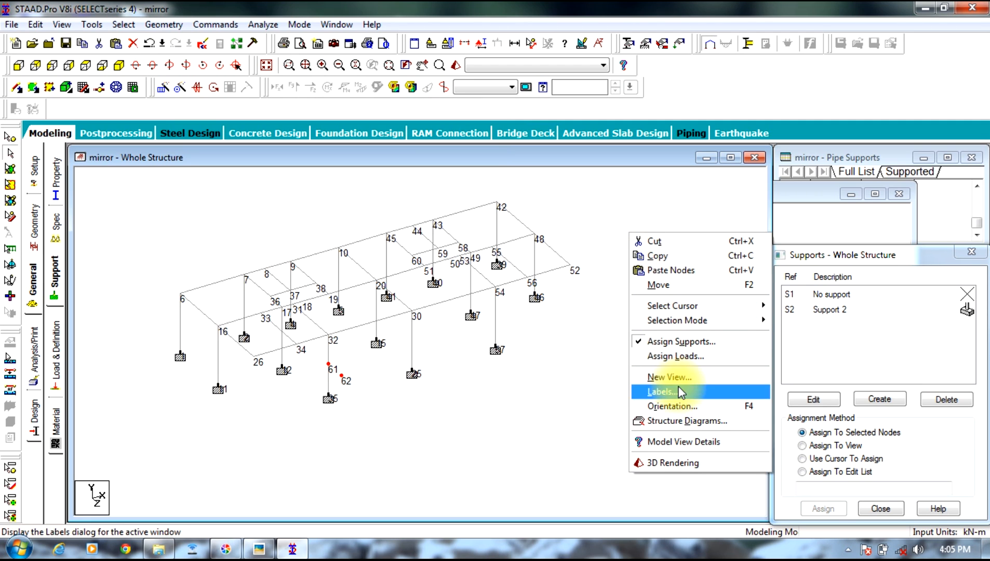
click(393, 422)
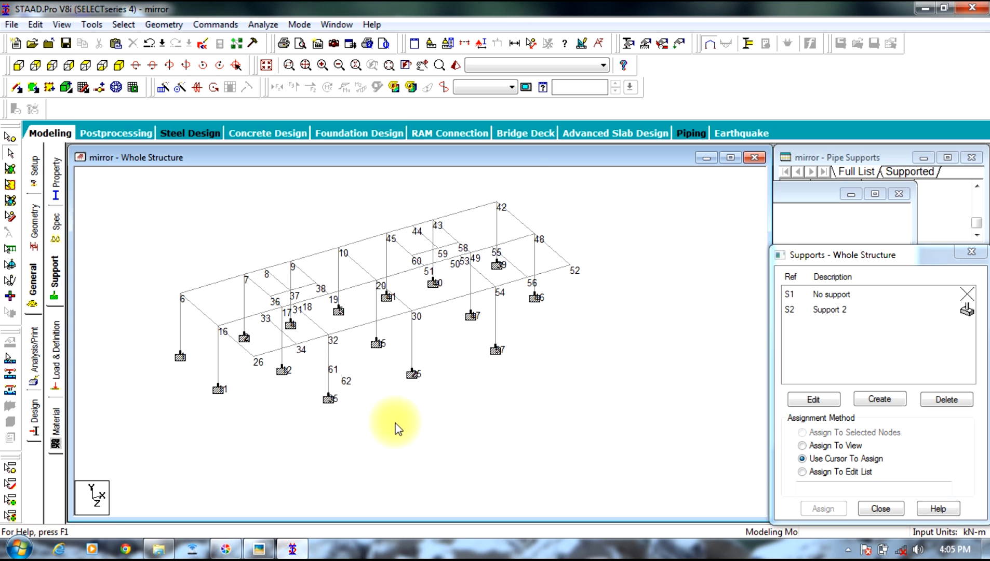
right_click(395, 423)
click(330, 366)
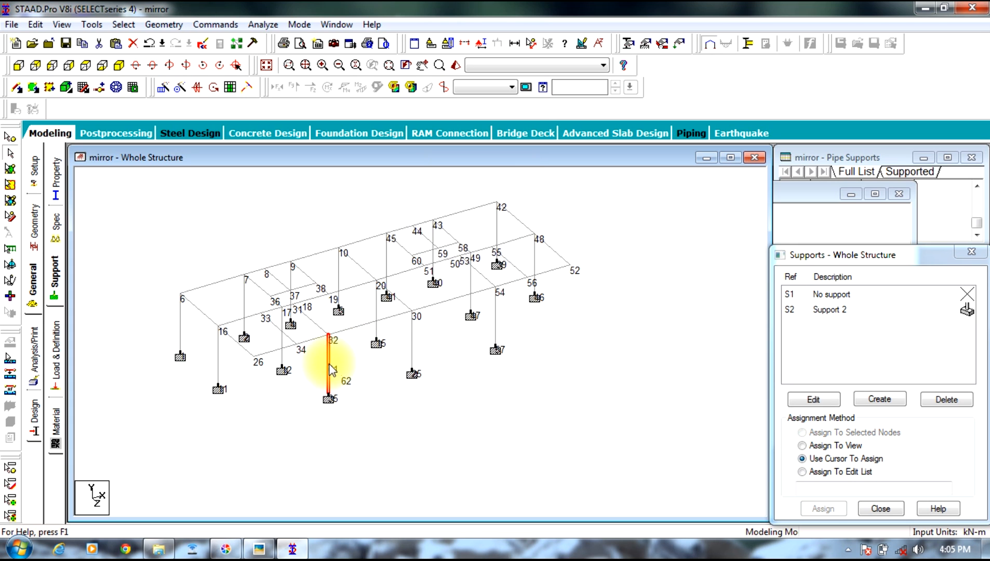
right_click(376, 397)
click(403, 434)
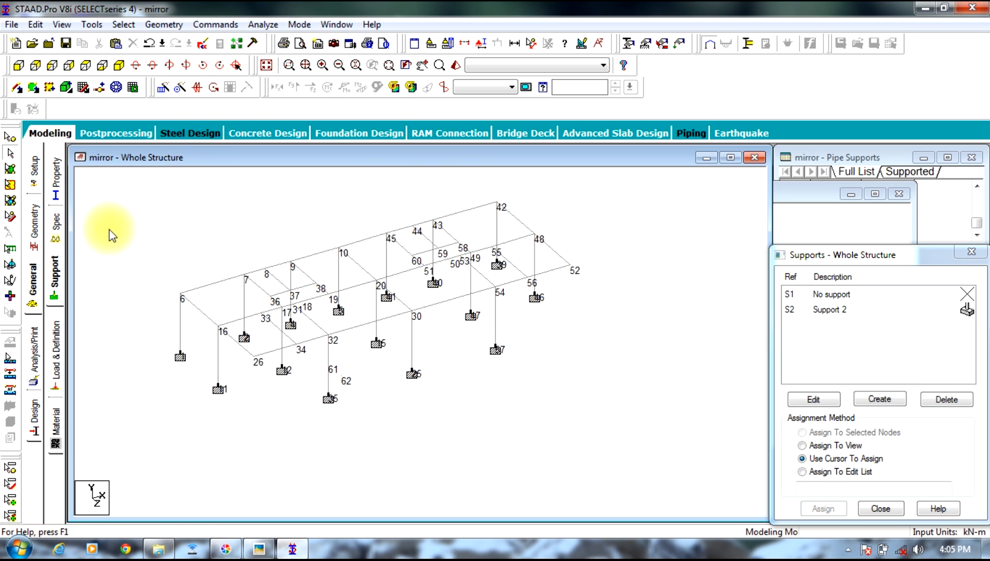
click(10, 137)
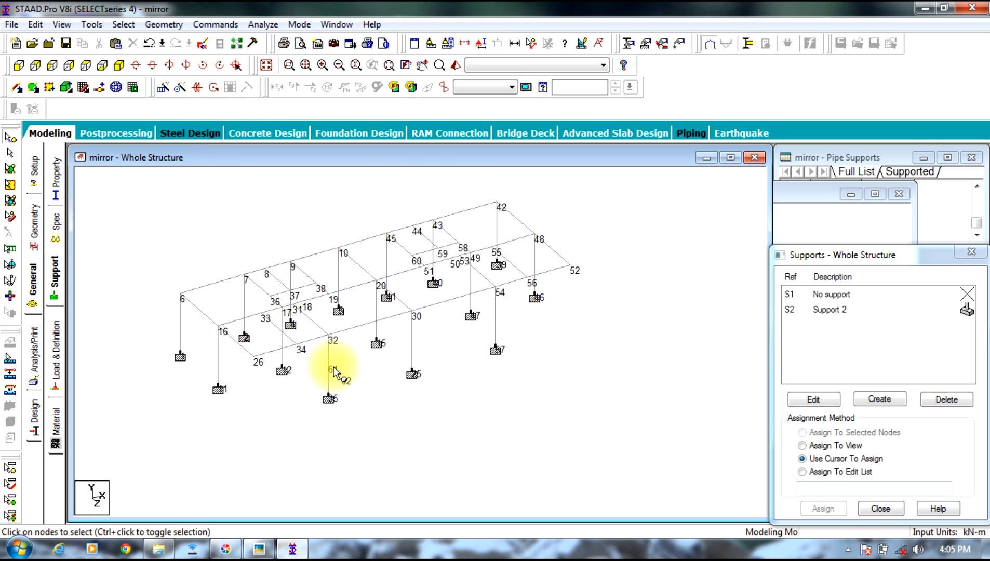
drag(349, 354, 308, 397)
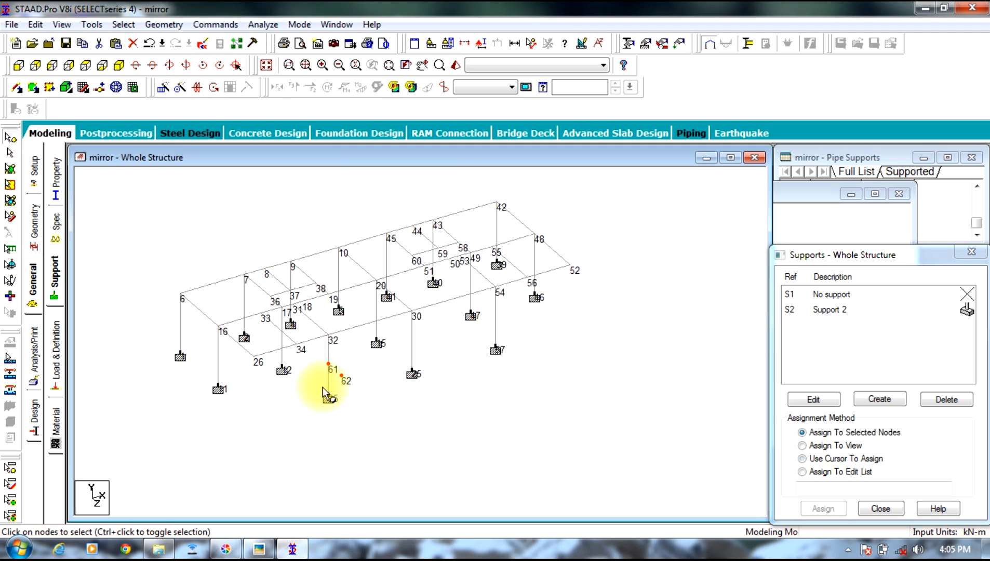
right_click(329, 368)
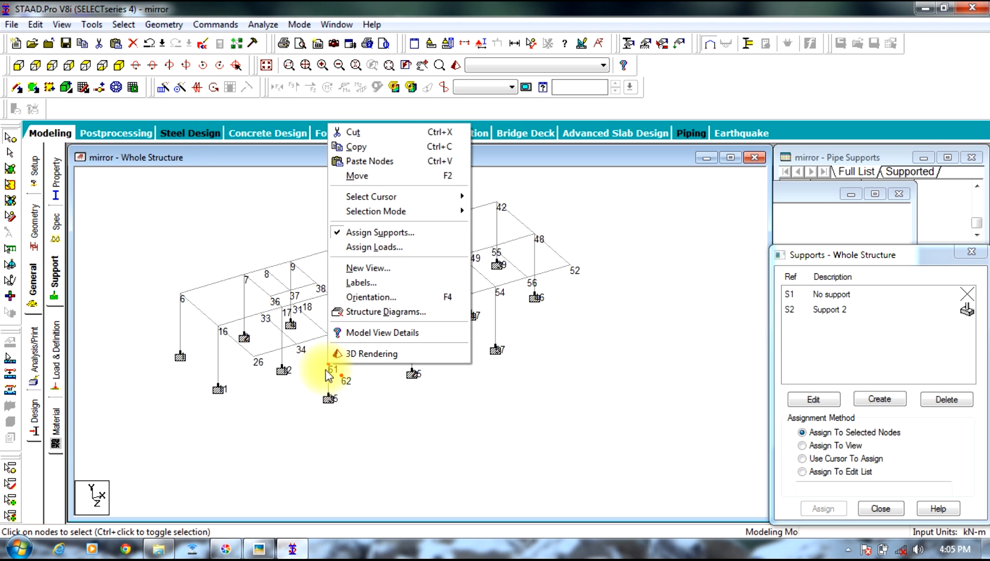
click(281, 449)
Step: Add a point-to-point beam from node 61 on the column to the offset node 62
click(165, 25)
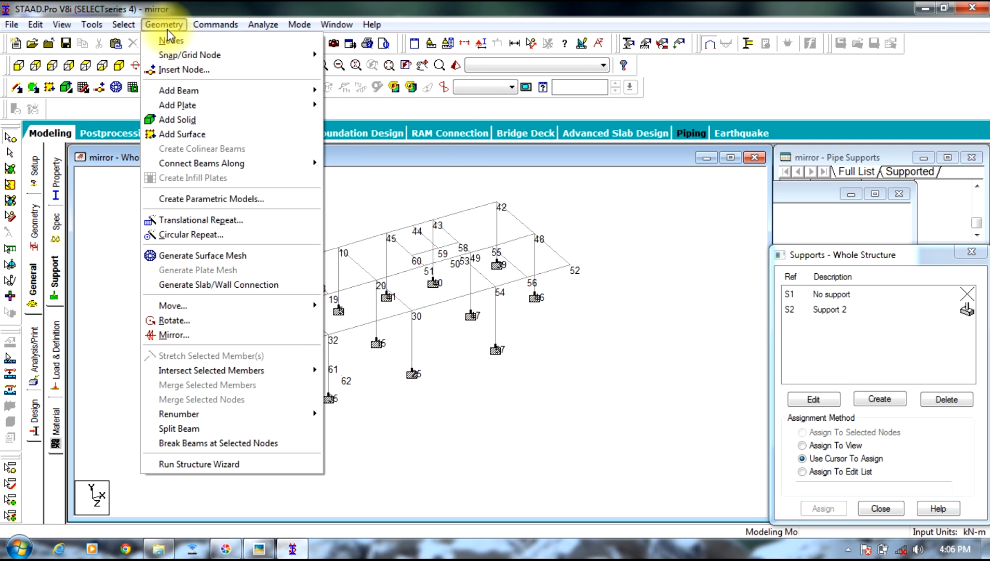
mouse_move(267, 90)
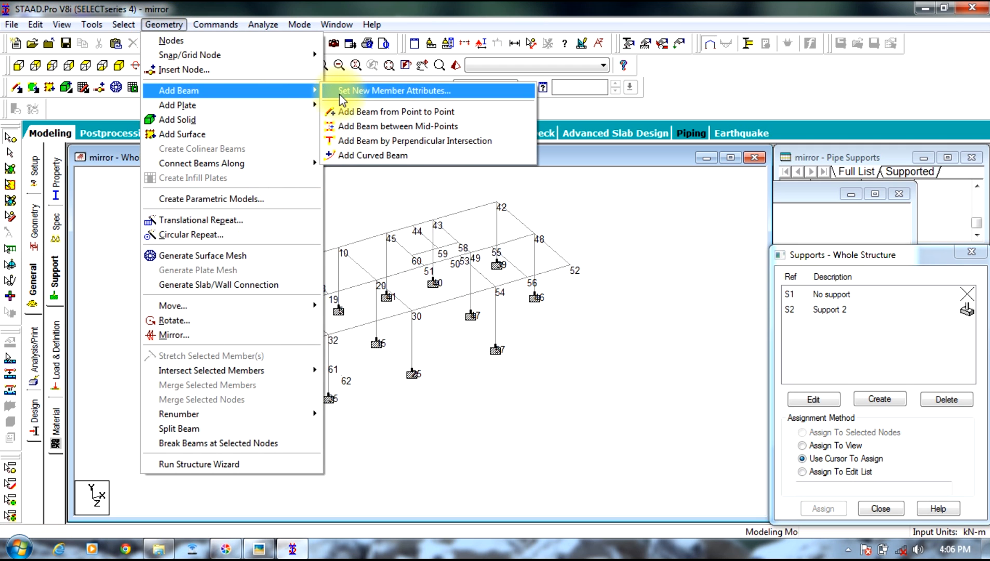
click(362, 112)
drag(329, 366, 338, 377)
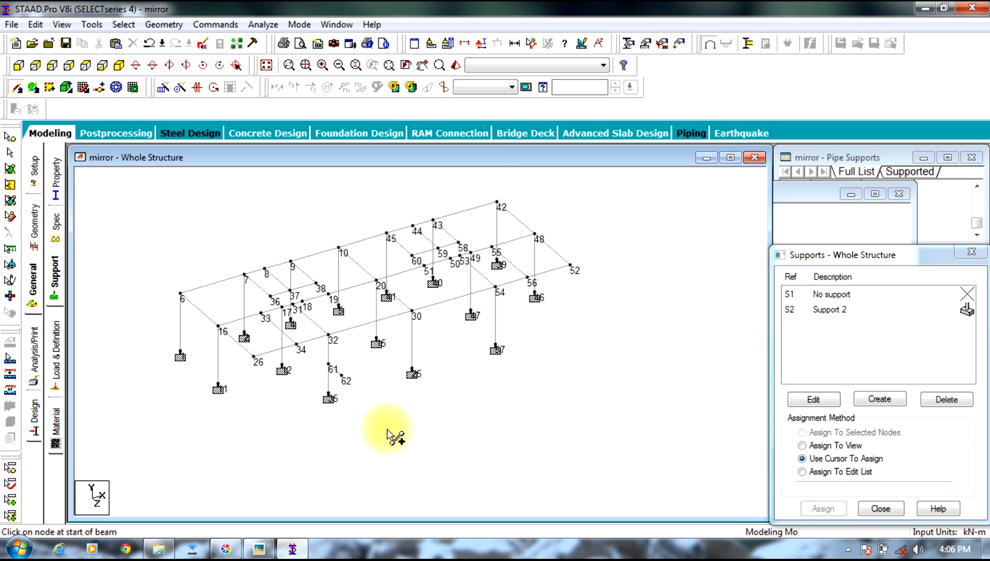
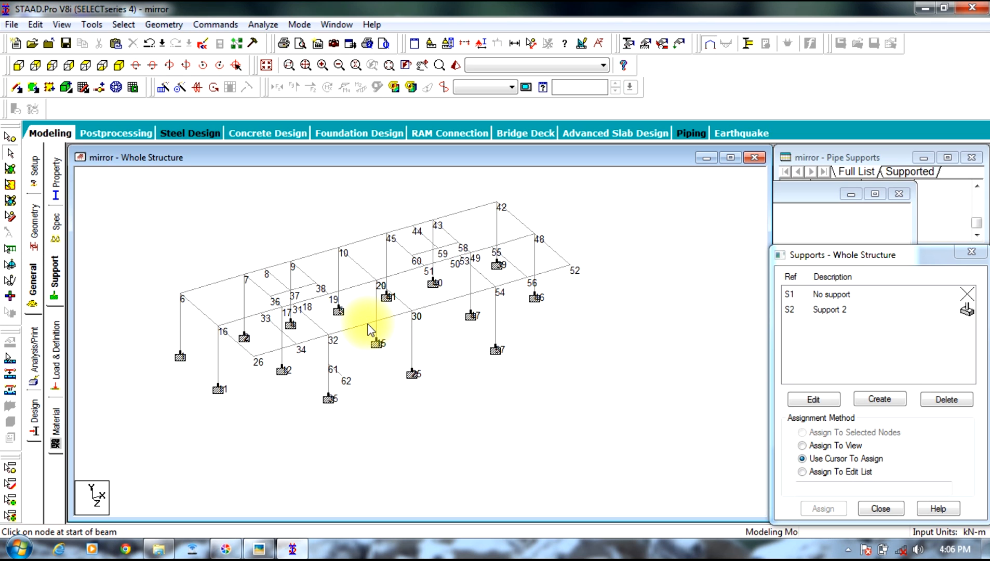
Step: Check the staircase on the floor plan photo, then copy node 32 and paste it with a positive X offset along the adjoining beam
click(260, 545)
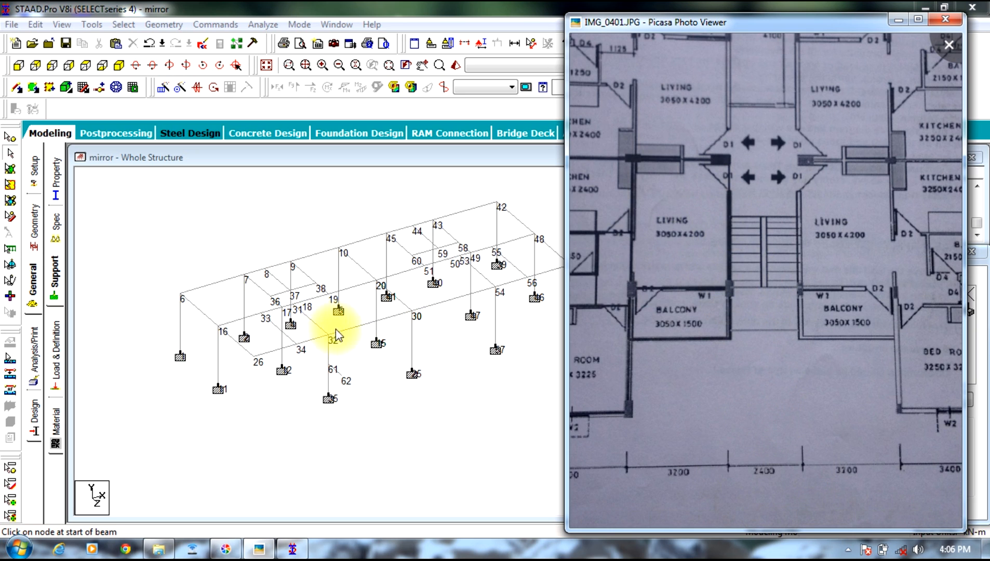
click(10, 137)
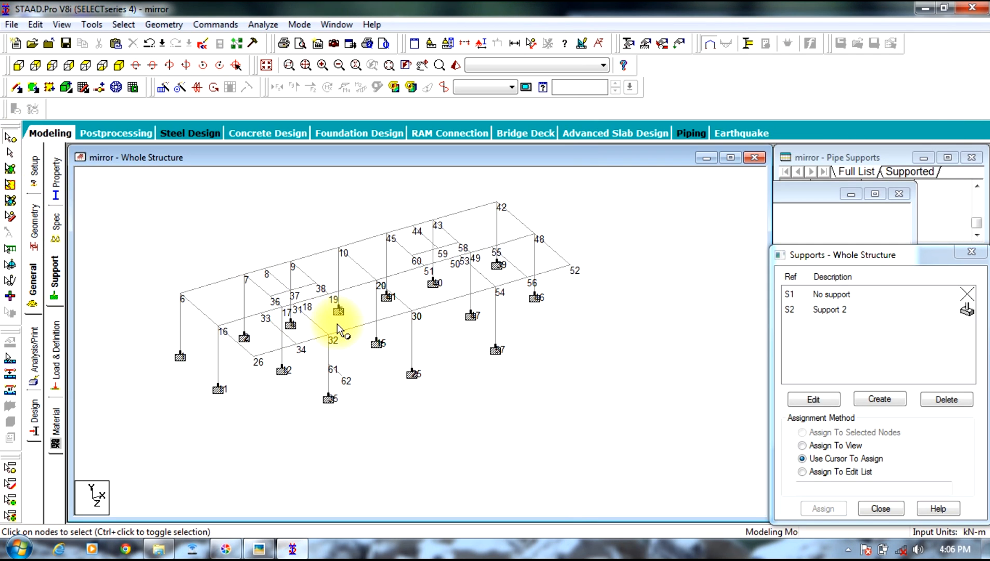
click(324, 341)
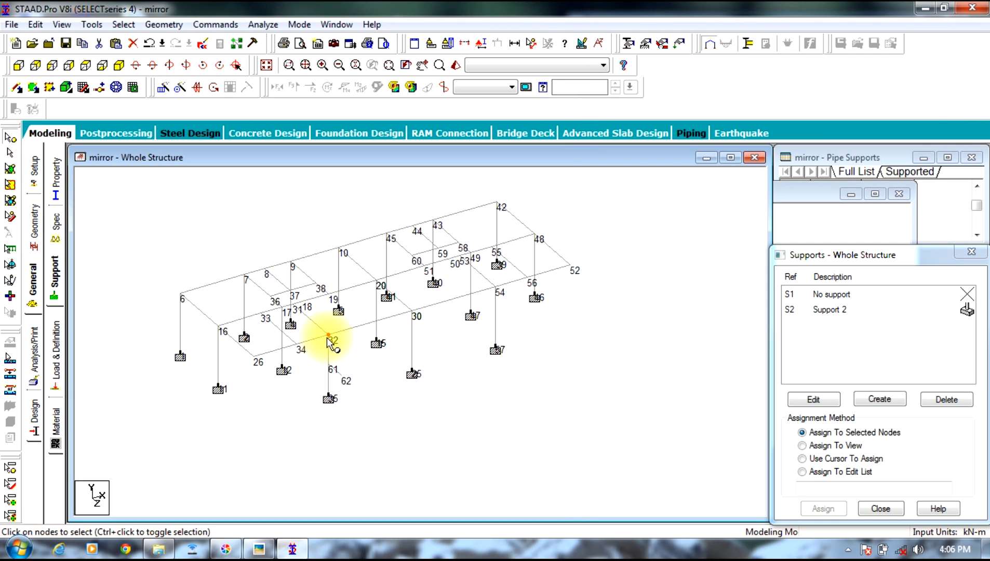
right_click(330, 340)
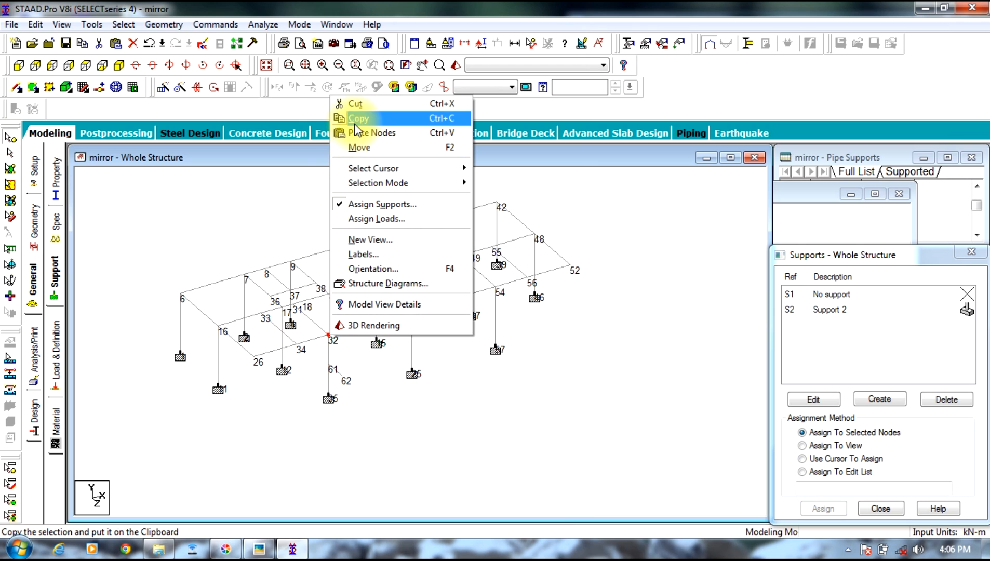
click(349, 116)
right_click(333, 340)
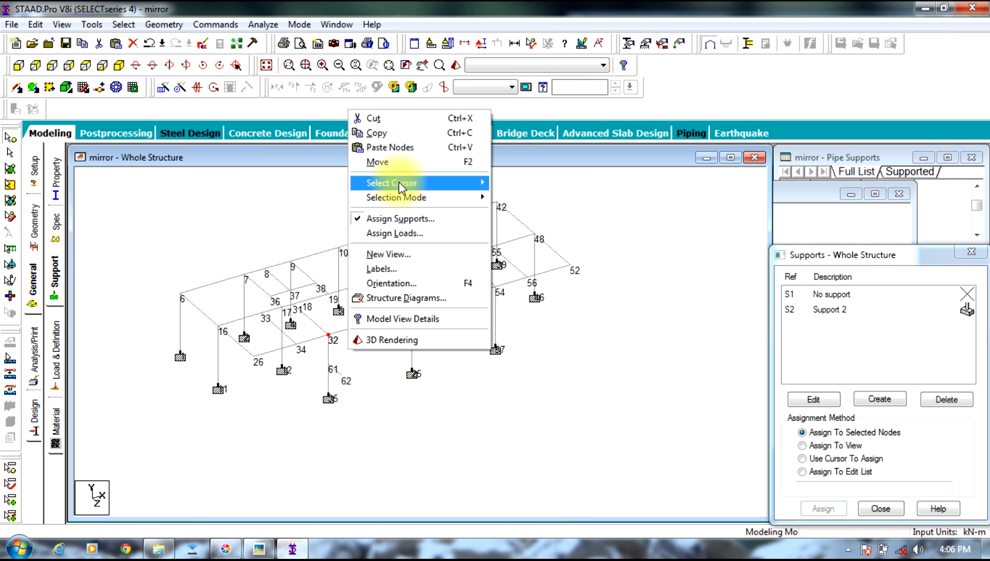
click(383, 147)
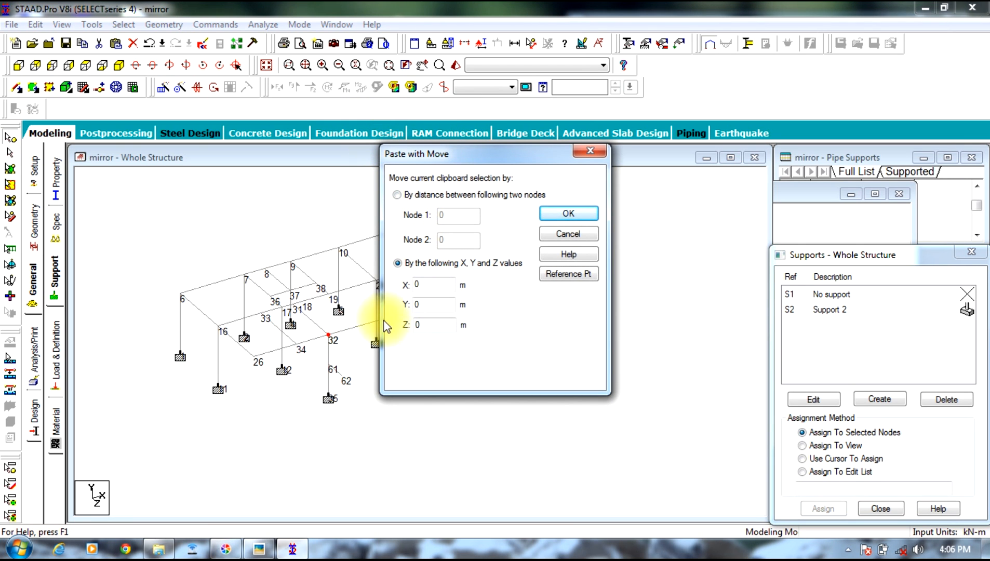
drag(424, 286, 367, 298)
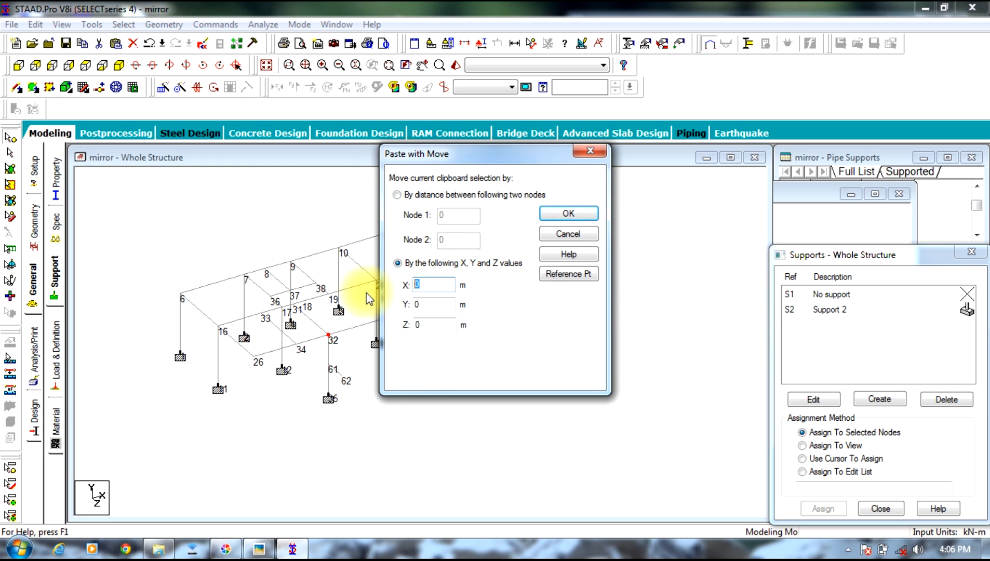
text(2.6)
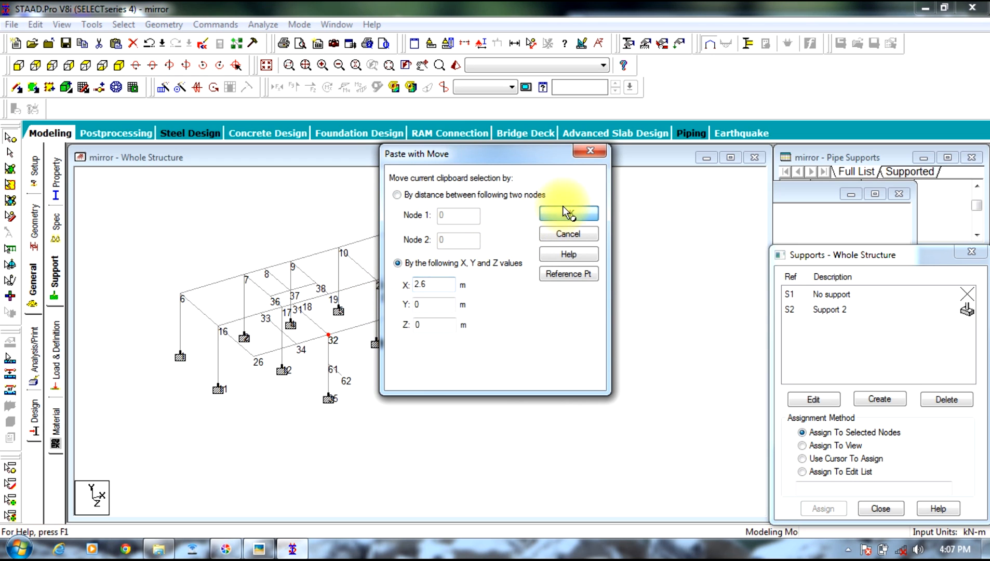
click(568, 213)
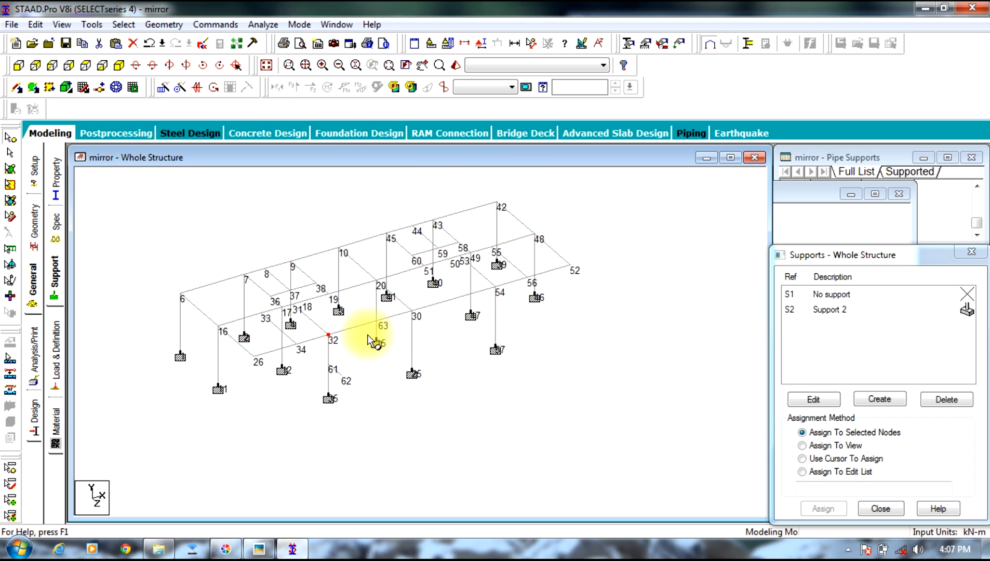
Step: Copy node 63 and paste it with a Z offset of 1.2 m
click(379, 320)
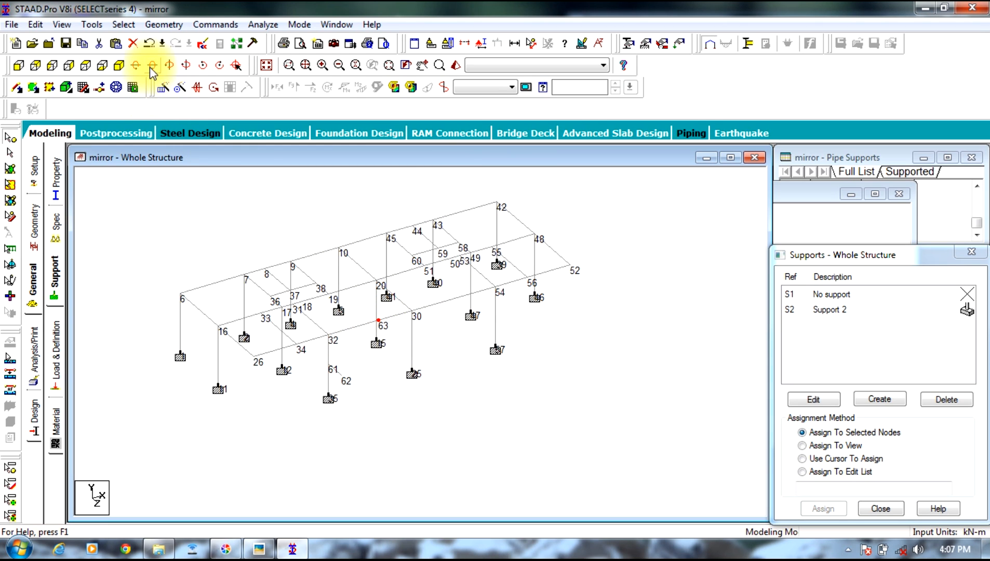
click(137, 65)
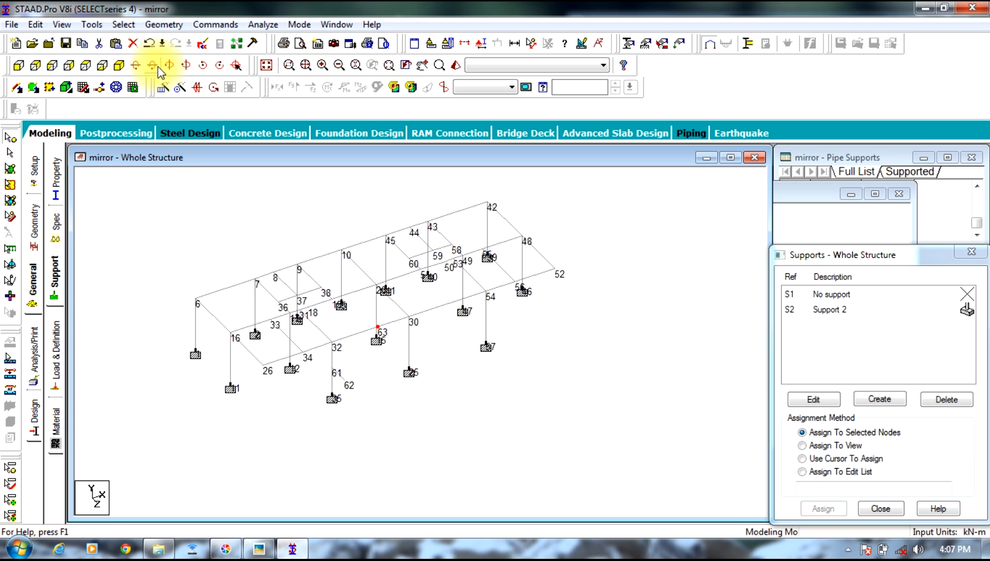
click(153, 66)
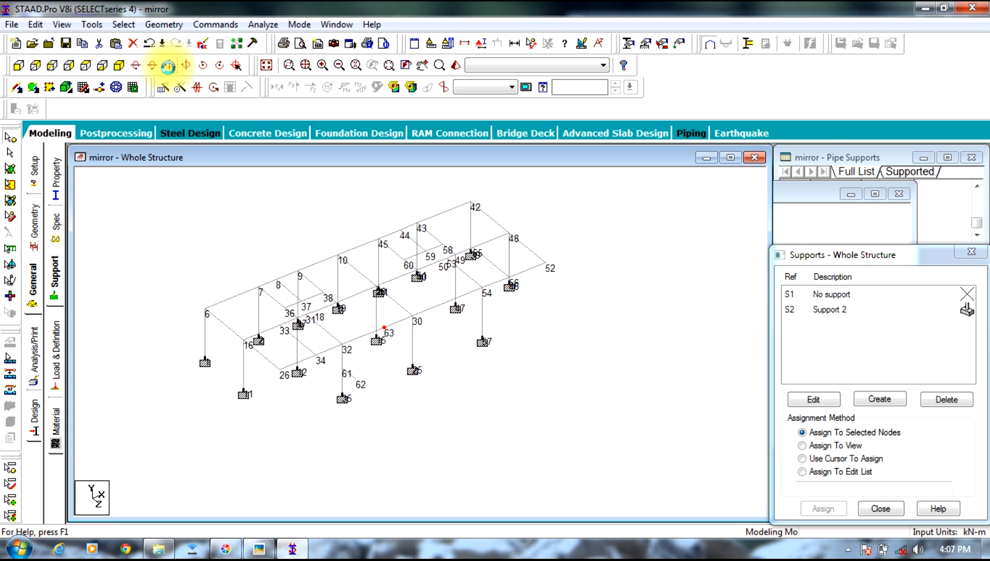
right_click(385, 329)
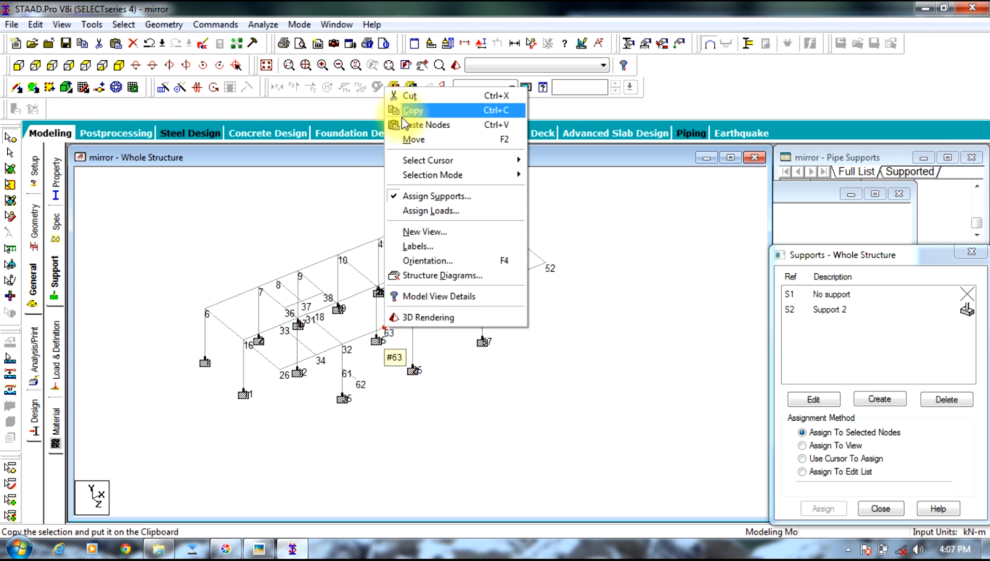
click(398, 110)
right_click(385, 329)
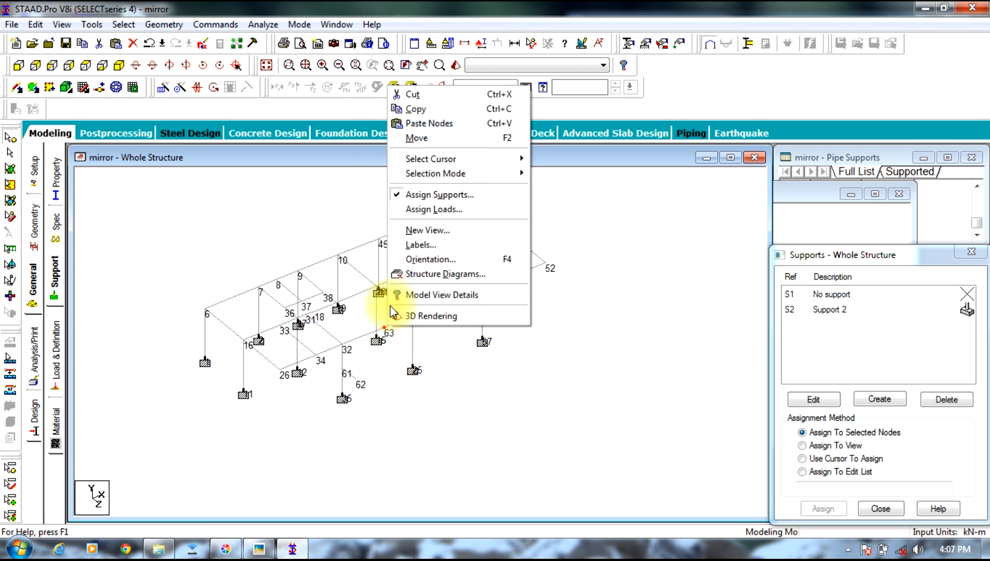
click(425, 124)
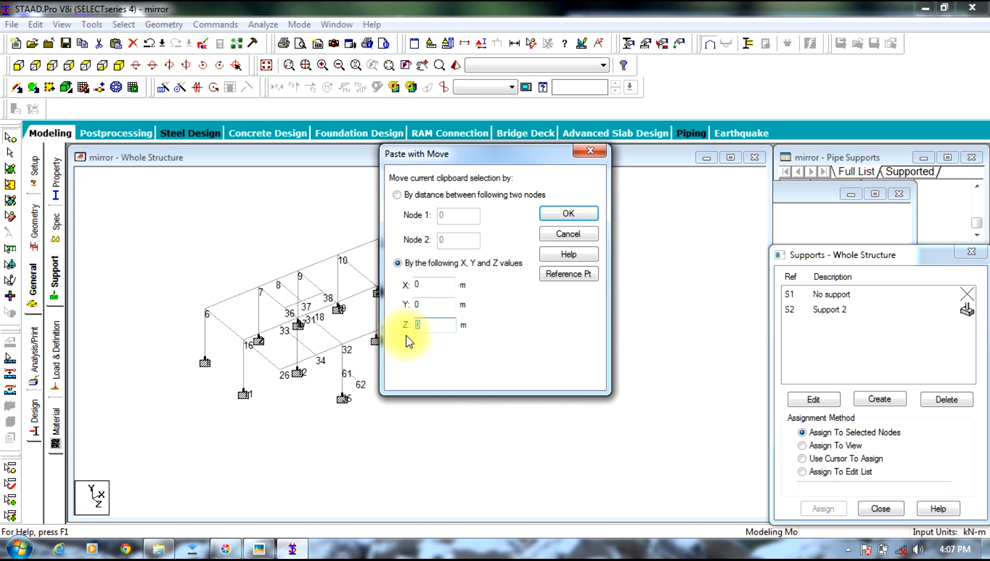
key(BackSpace)
text(1.2)
click(572, 218)
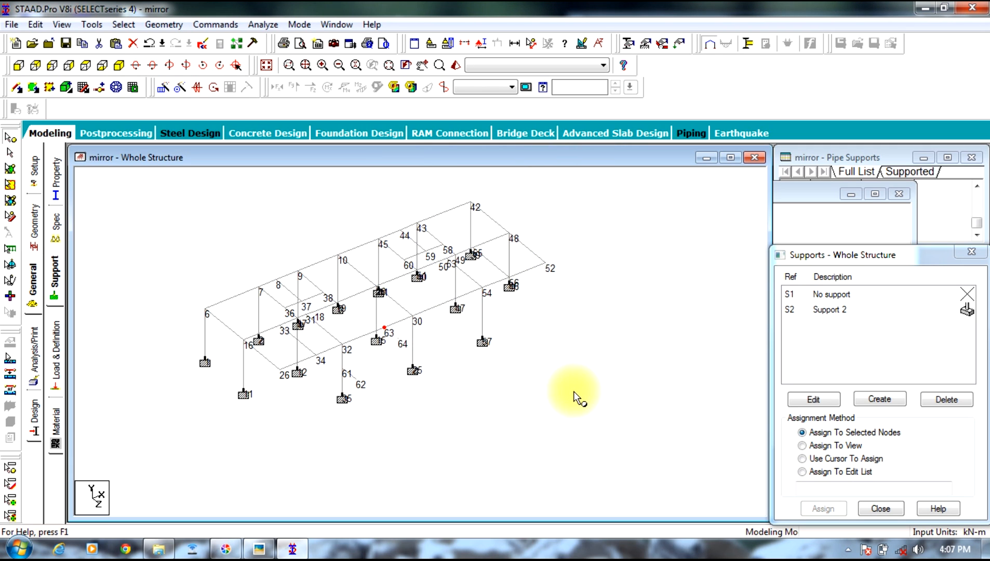
Step: Add a point-to-point beam from node 63 to the offset node 64
click(163, 24)
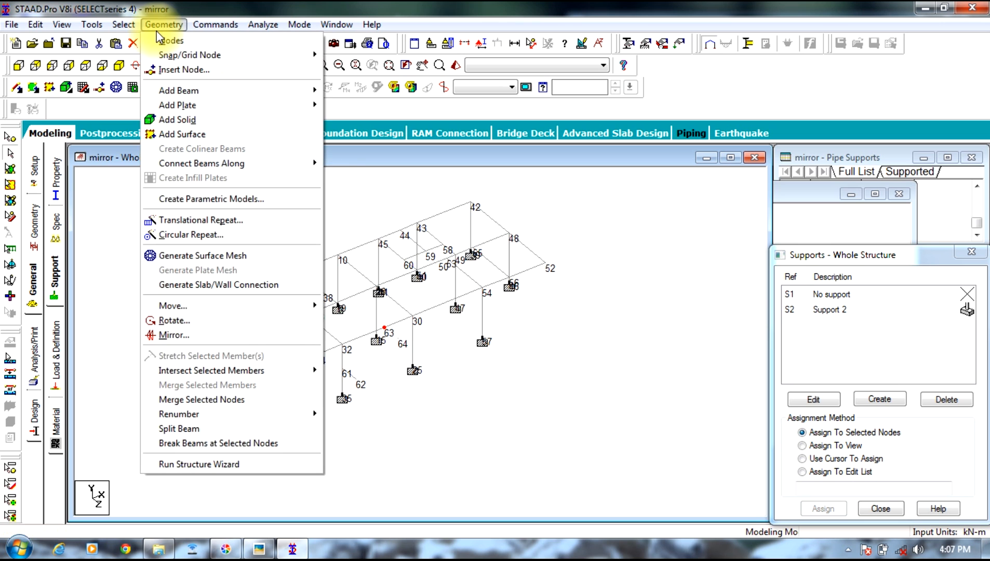
mouse_move(186, 94)
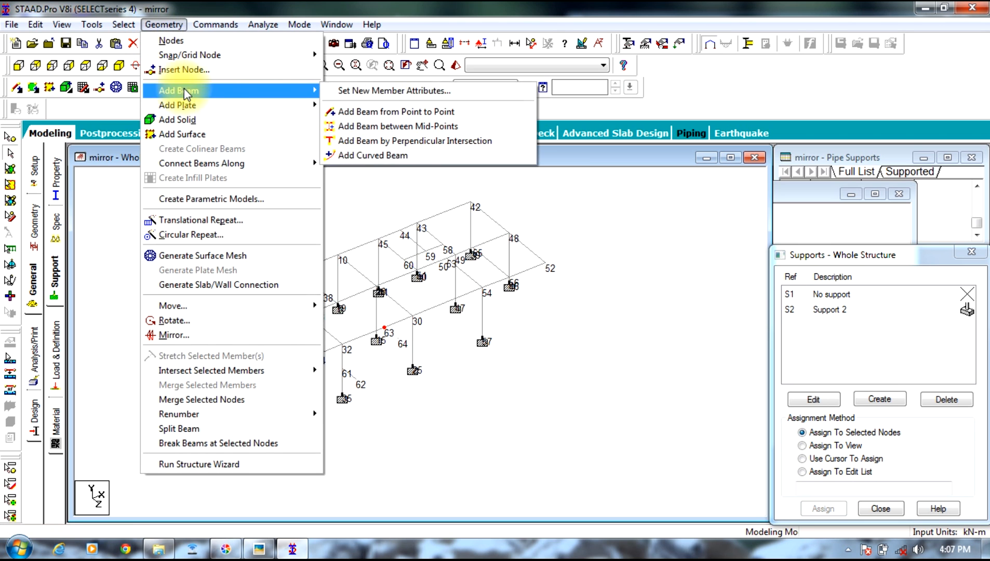
click(358, 112)
drag(385, 328, 399, 339)
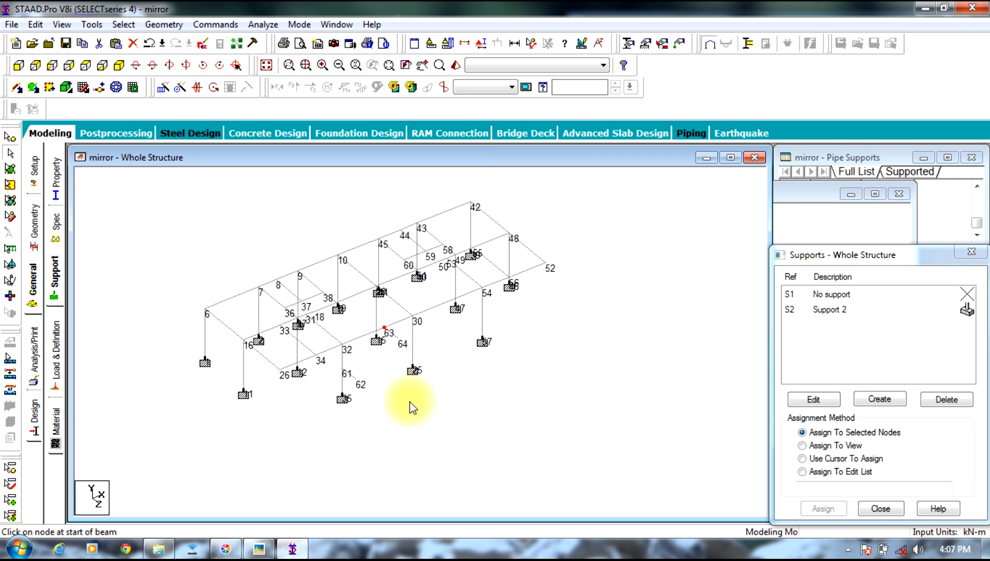
click(393, 405)
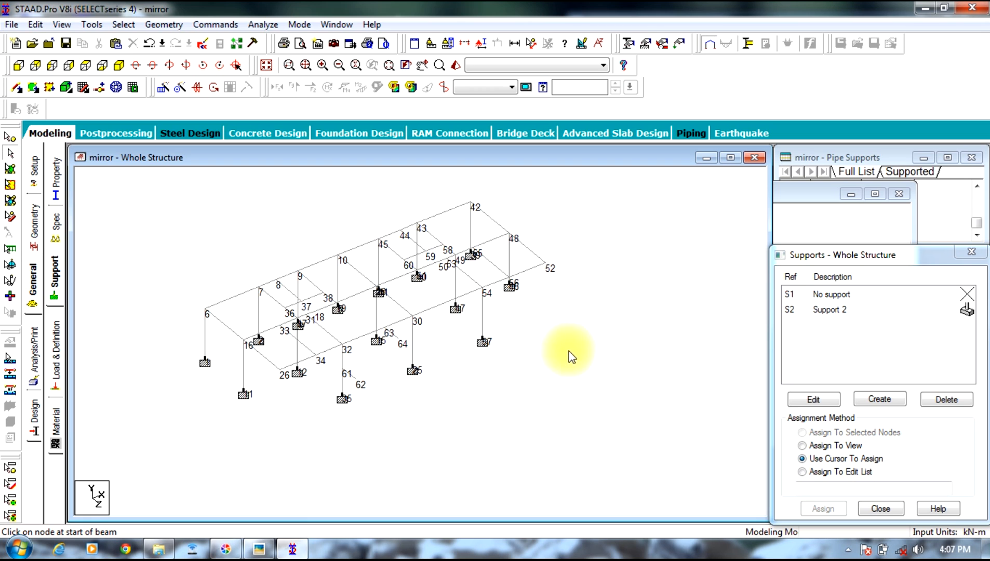
Step: Check the balcony and bedroom outline on the floor plan photo, then delete the two beams meeting at corner node 26 and the orphaned node
click(259, 548)
drag(797, 100, 742, 199)
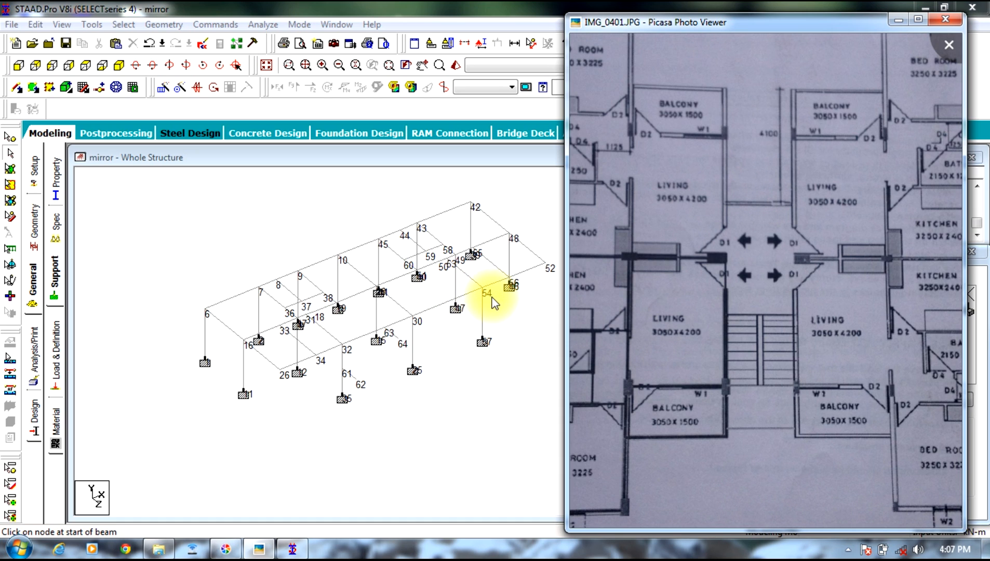
click(488, 410)
click(258, 548)
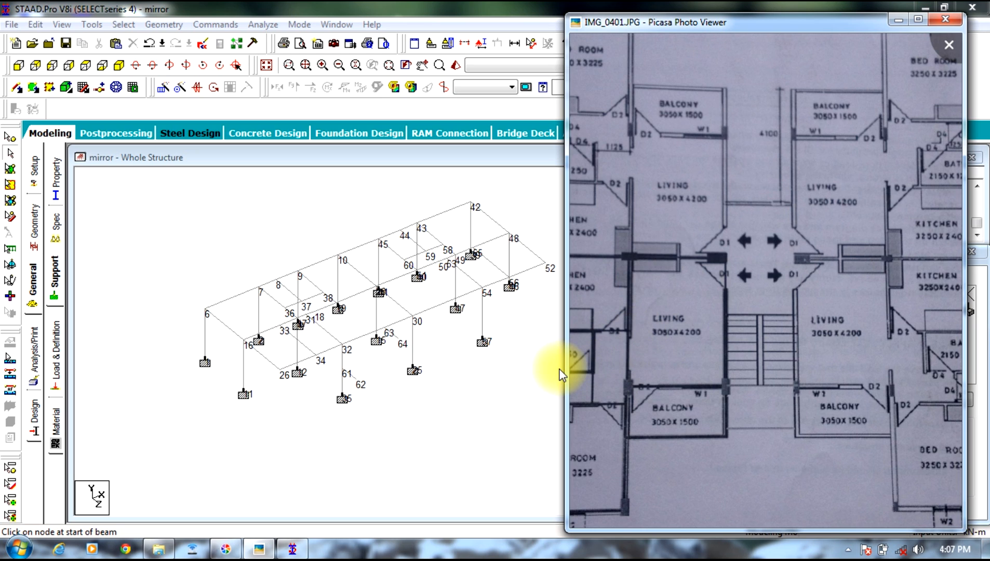
mouse_move(619, 490)
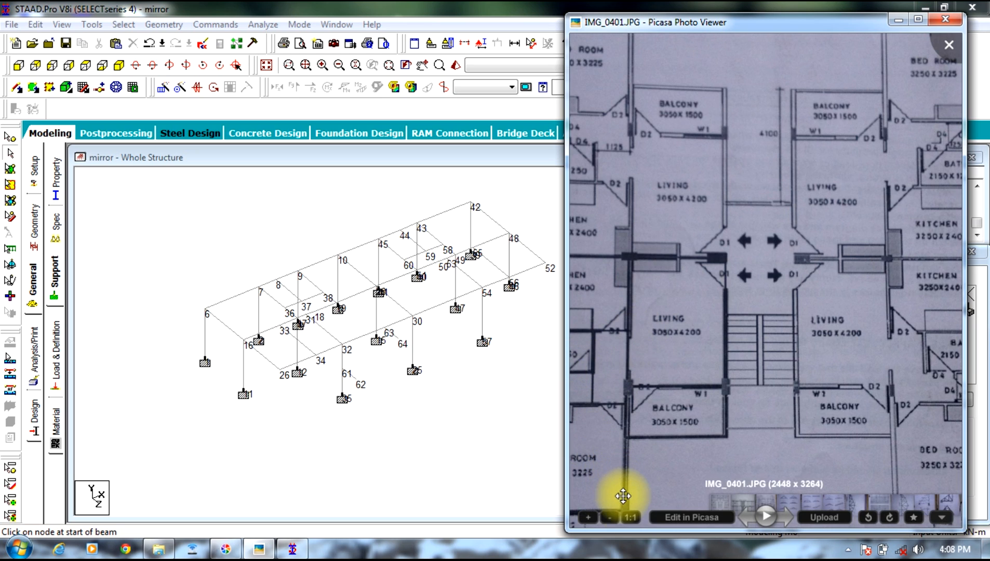
drag(647, 481, 647, 459)
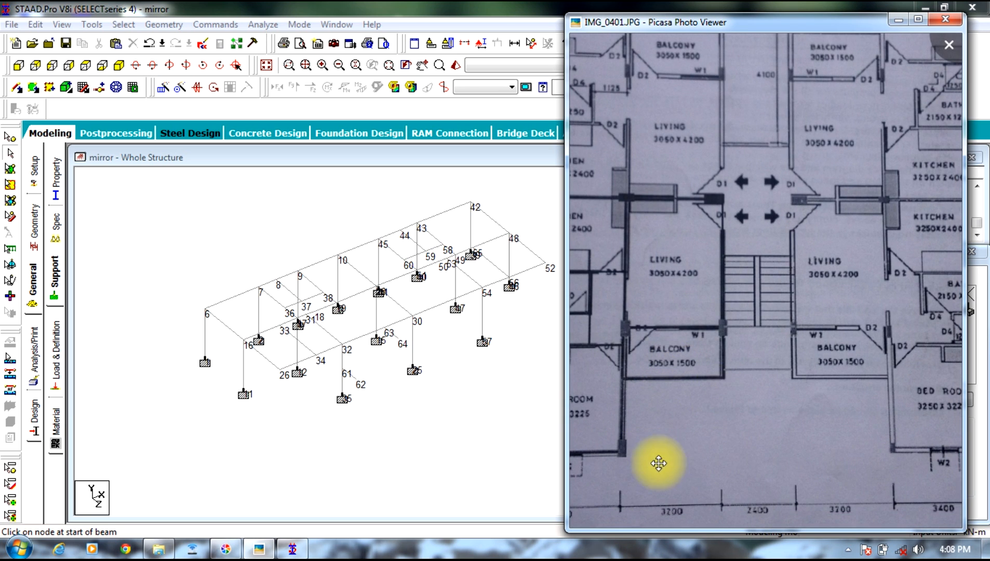
click(266, 359)
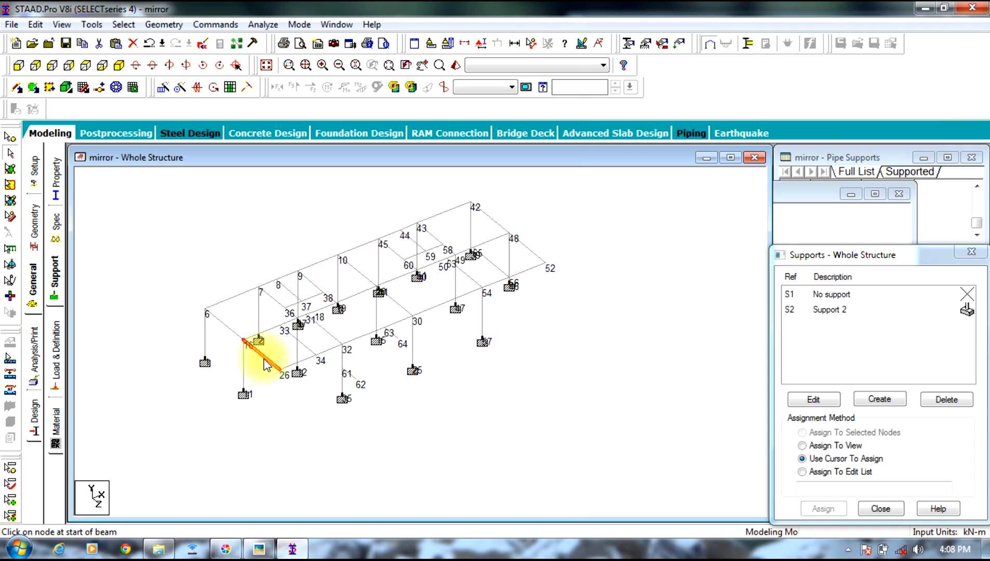
ctrl+click(298, 364)
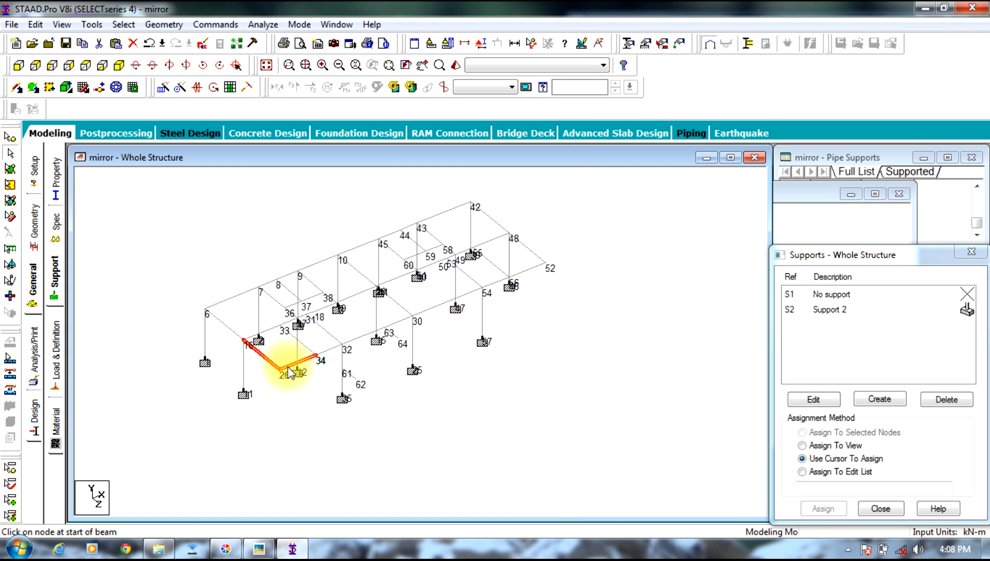
key(Delete)
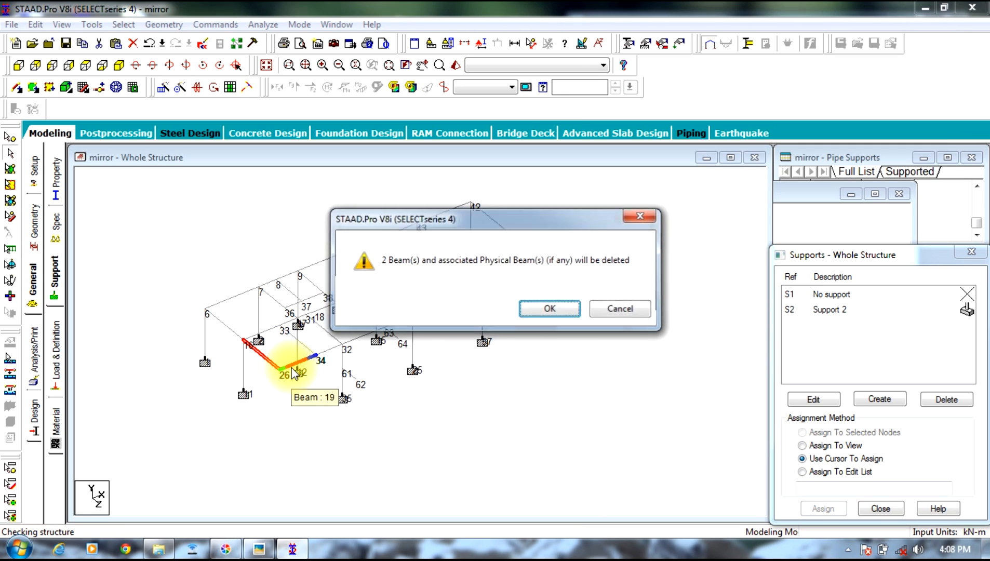
key(Return)
click(566, 310)
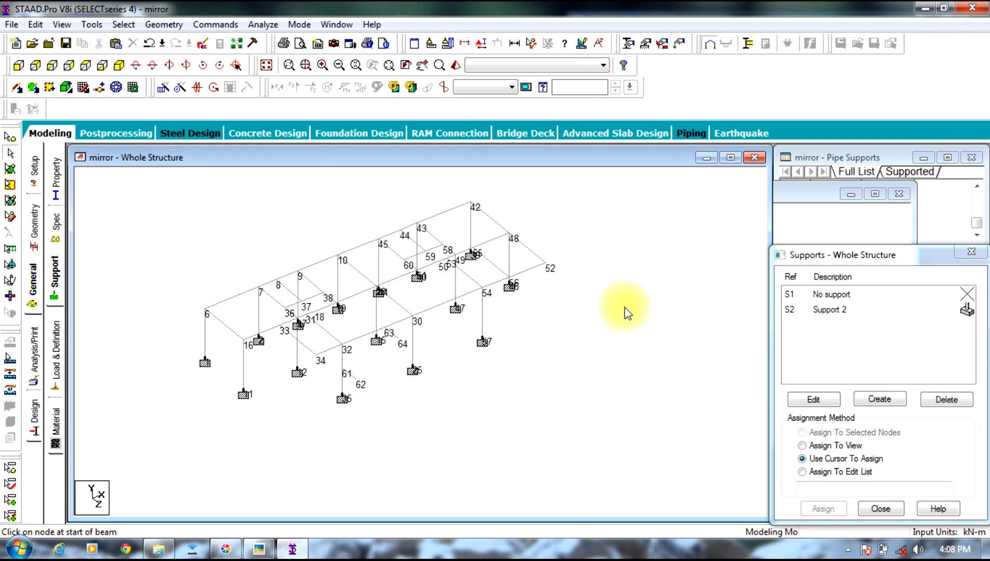
Step: Delete the two beams meeting at corner node 52, along with the node left unattached
click(530, 269)
ctrl+click(531, 252)
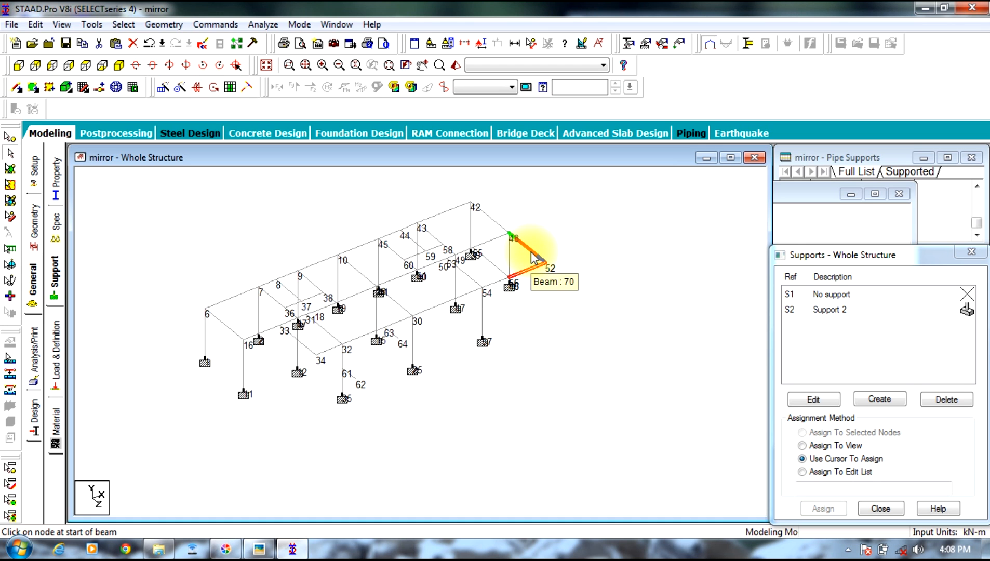
key(Delete)
key(Return)
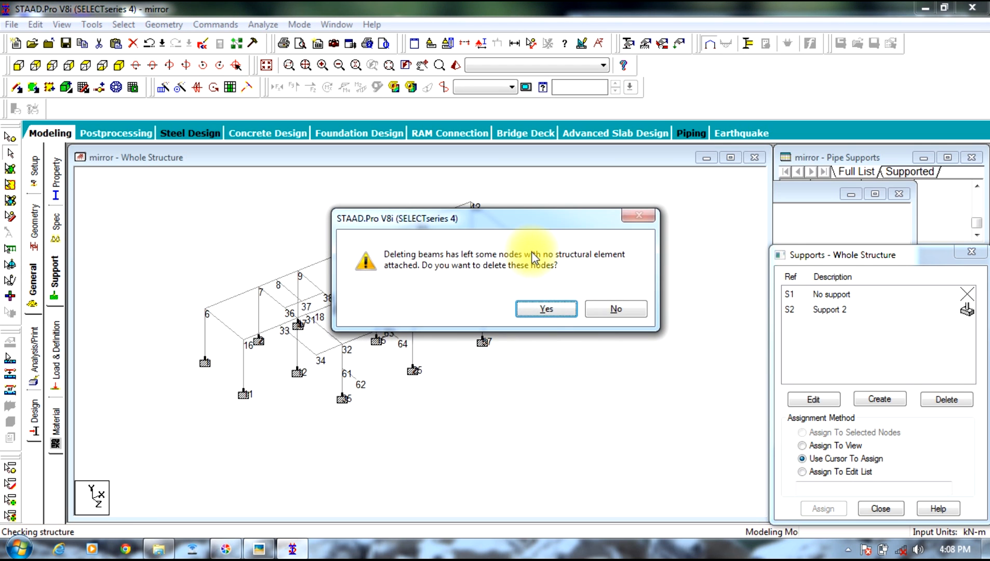
click(542, 310)
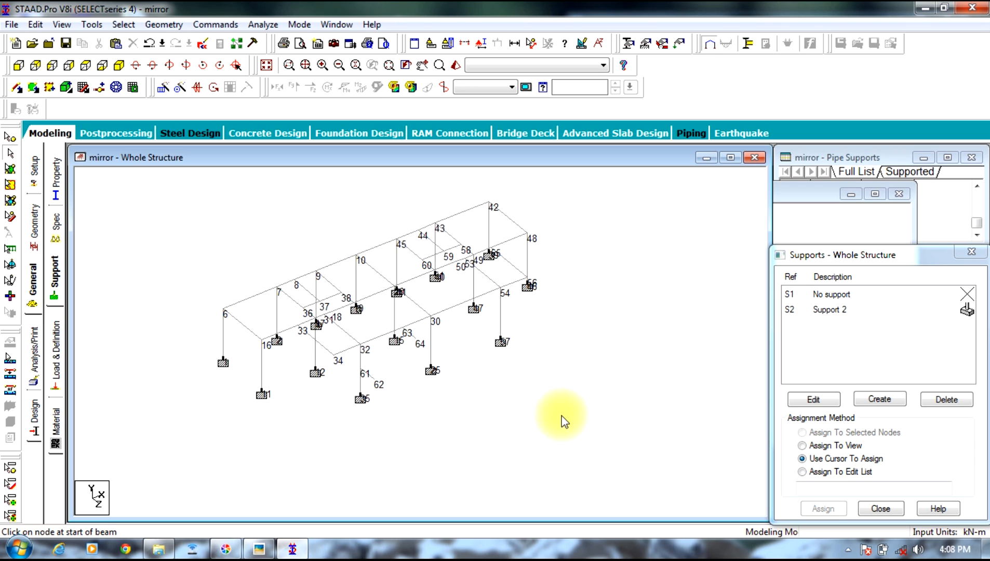
Step: Check the staircase between the living rooms on the floor plan photo, then copy corner node 56 of the frame
click(259, 550)
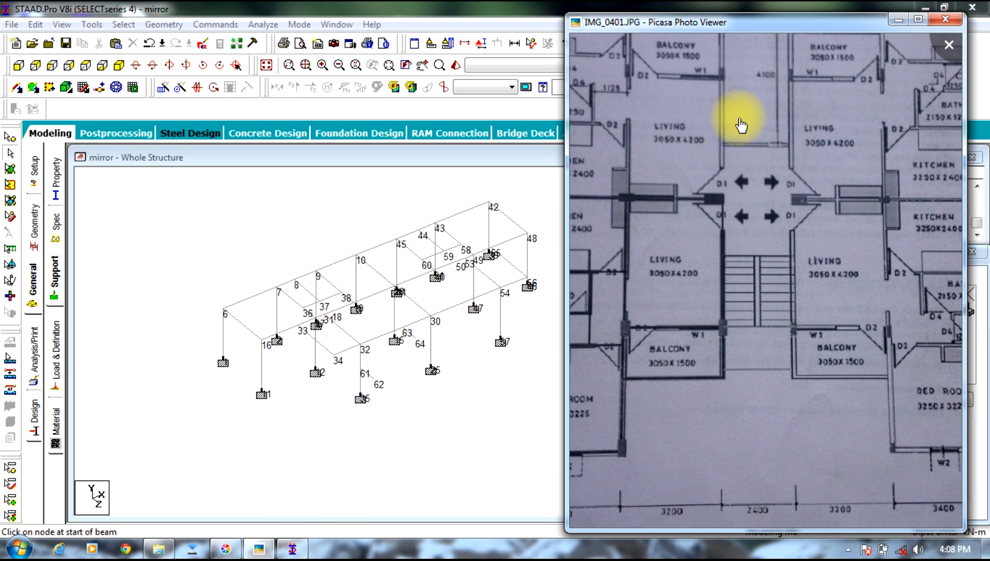
drag(741, 126, 741, 193)
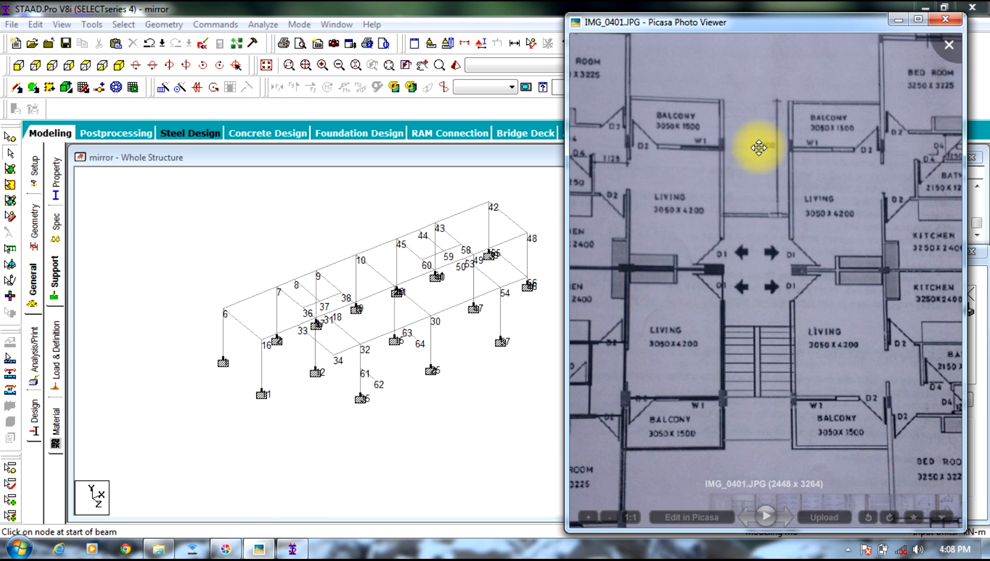
click(498, 471)
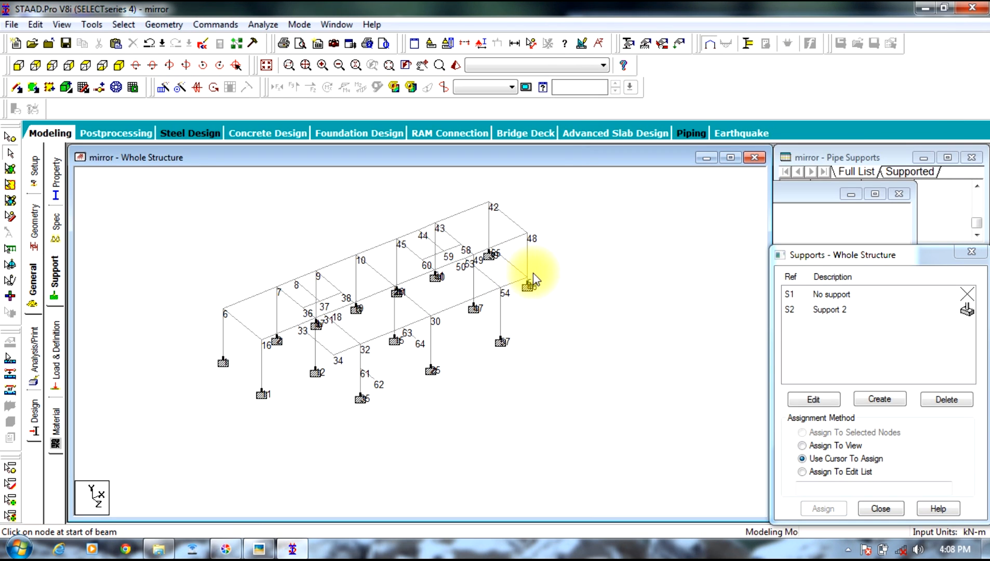
click(170, 65)
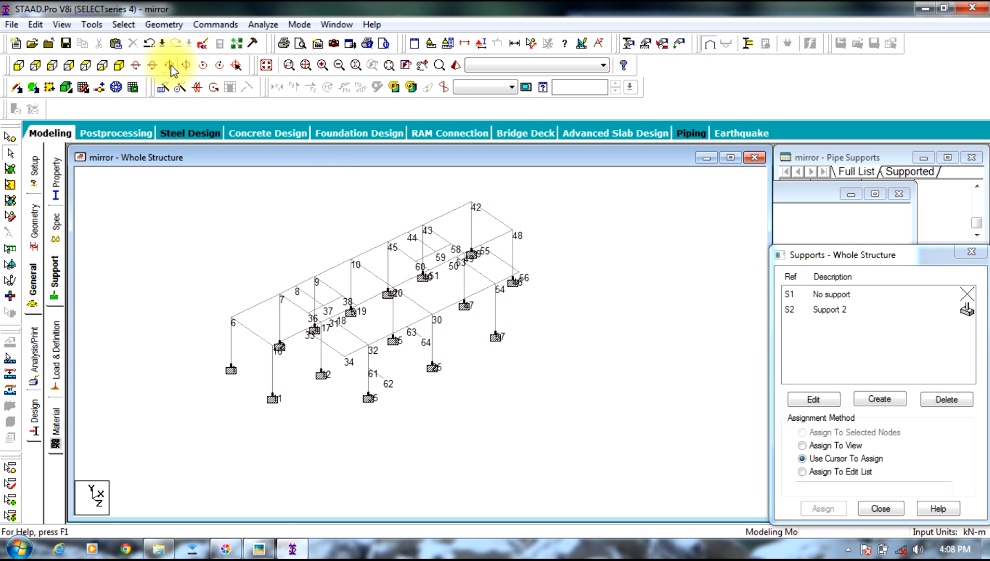
click(170, 66)
click(170, 66)
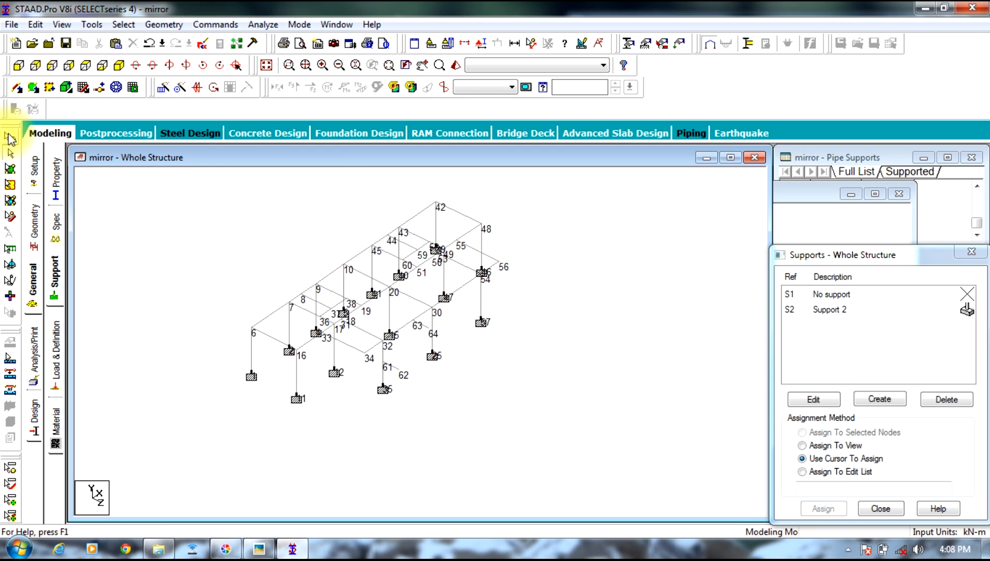
click(10, 139)
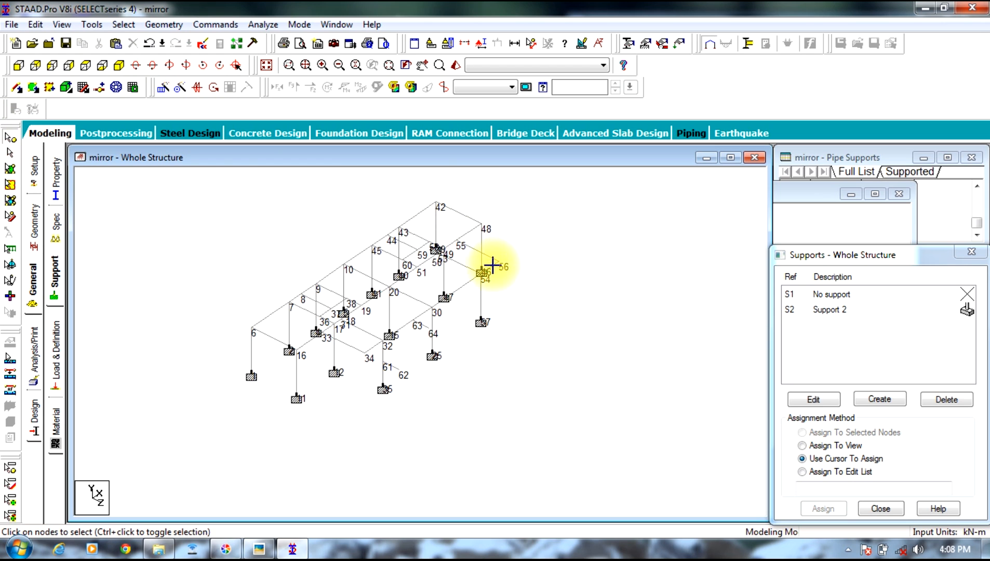
drag(492, 267, 496, 270)
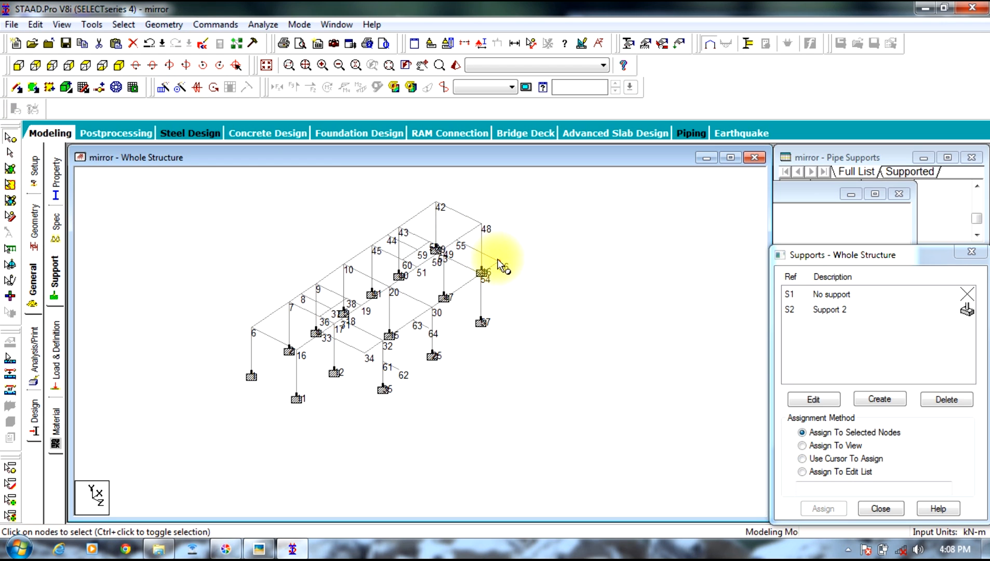
right_click(499, 259)
click(526, 280)
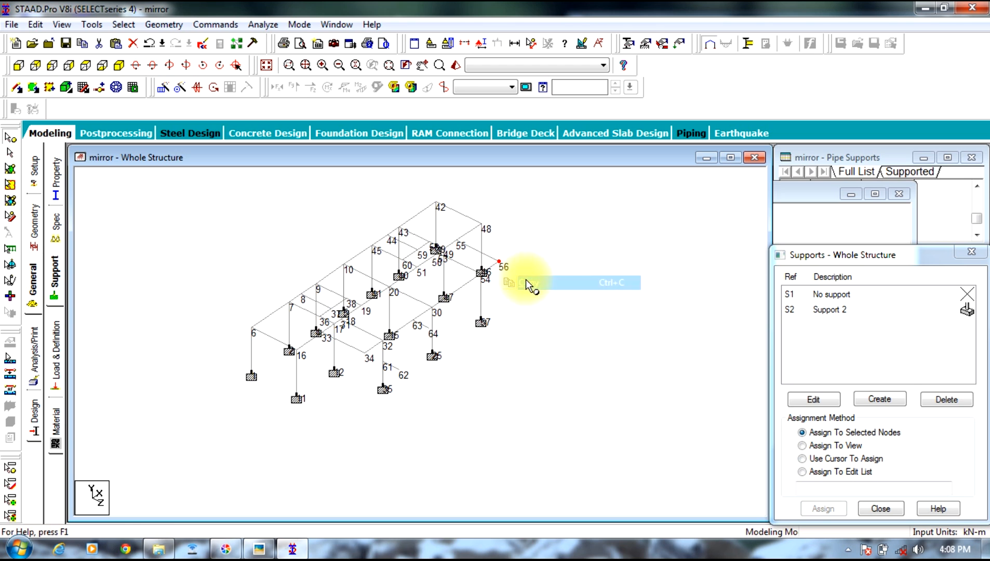
Step: Paste the copied node with an offset of about 4 m in the negative X direction
right_click(542, 232)
click(566, 270)
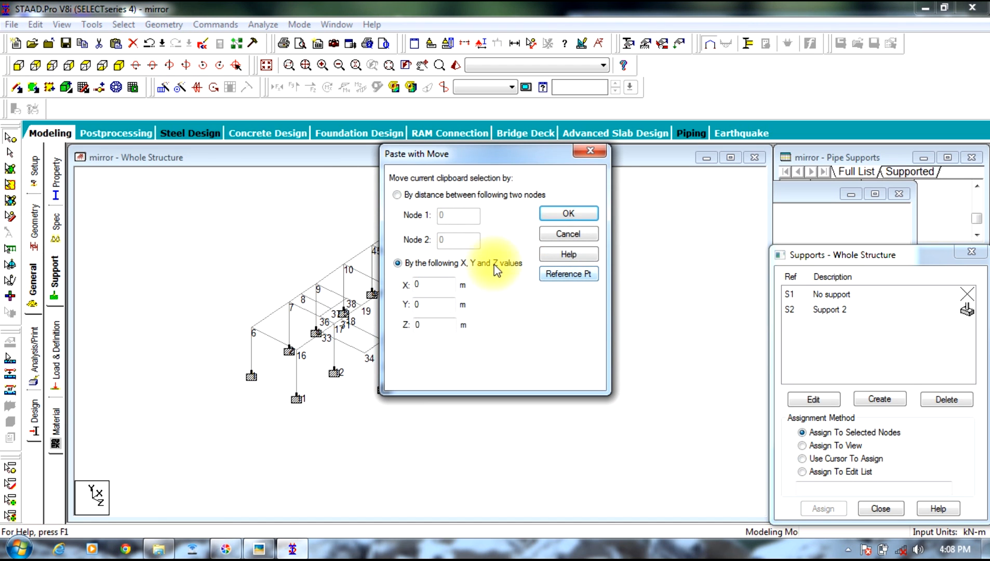
click(436, 284)
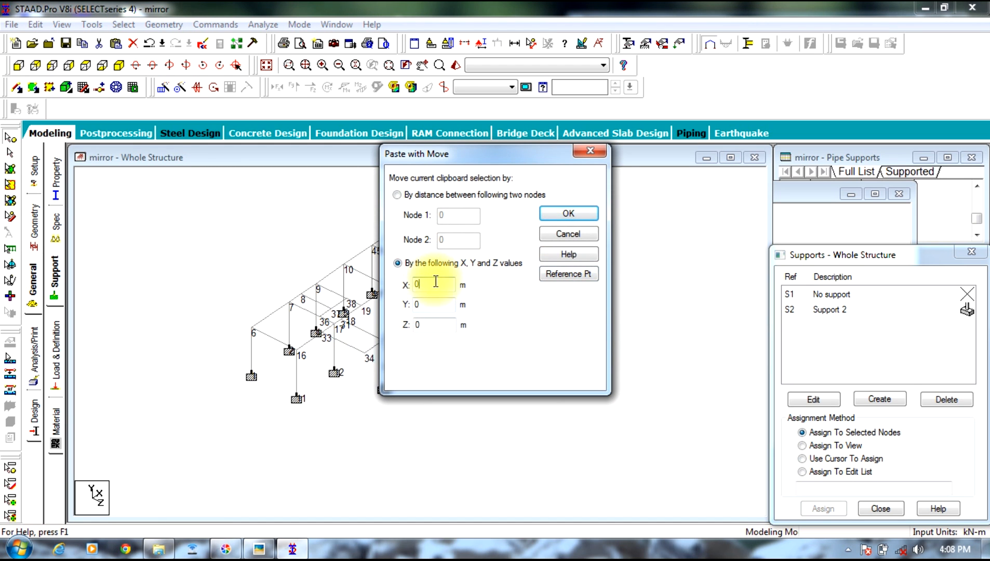
double_click(435, 283)
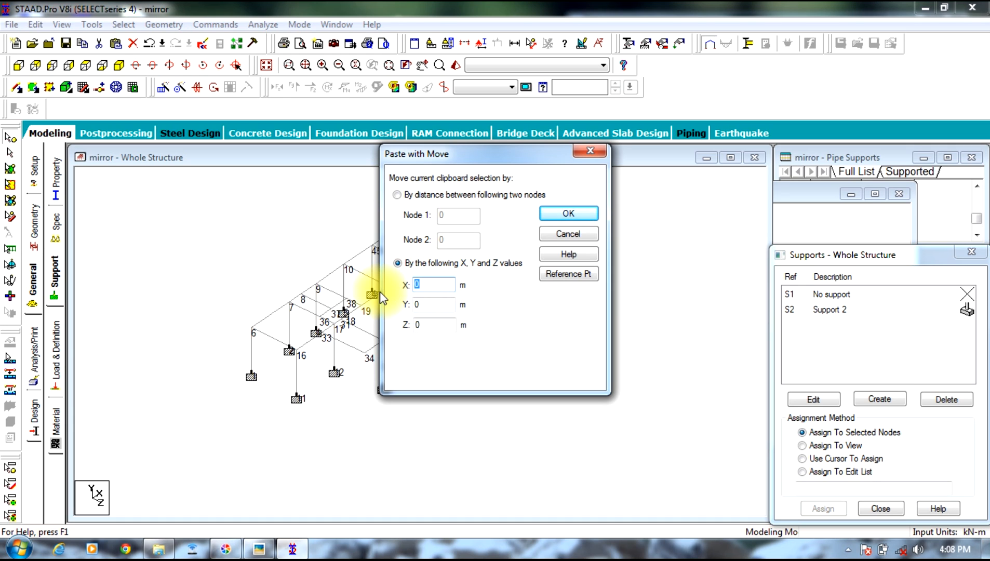
text(-4.1)
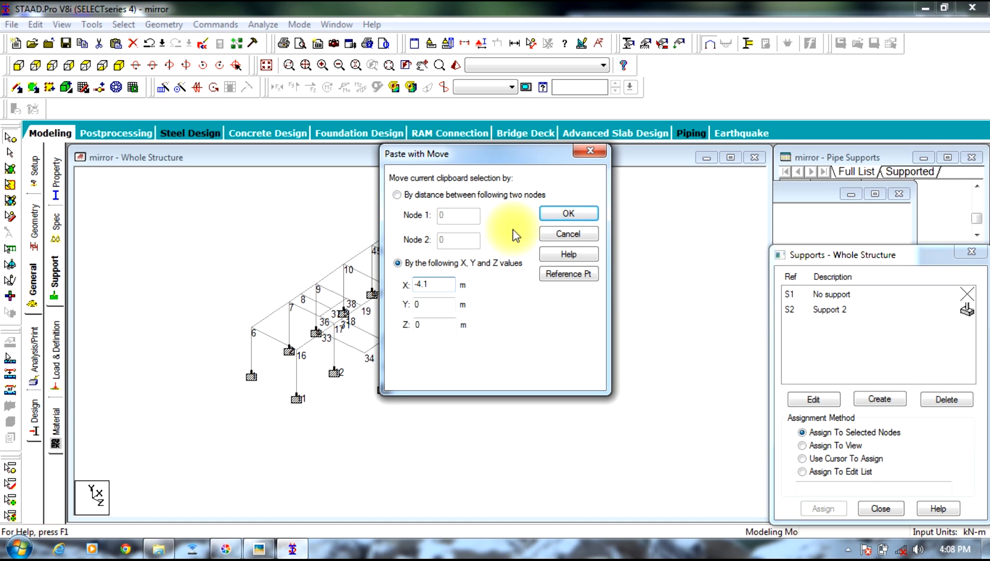
click(563, 211)
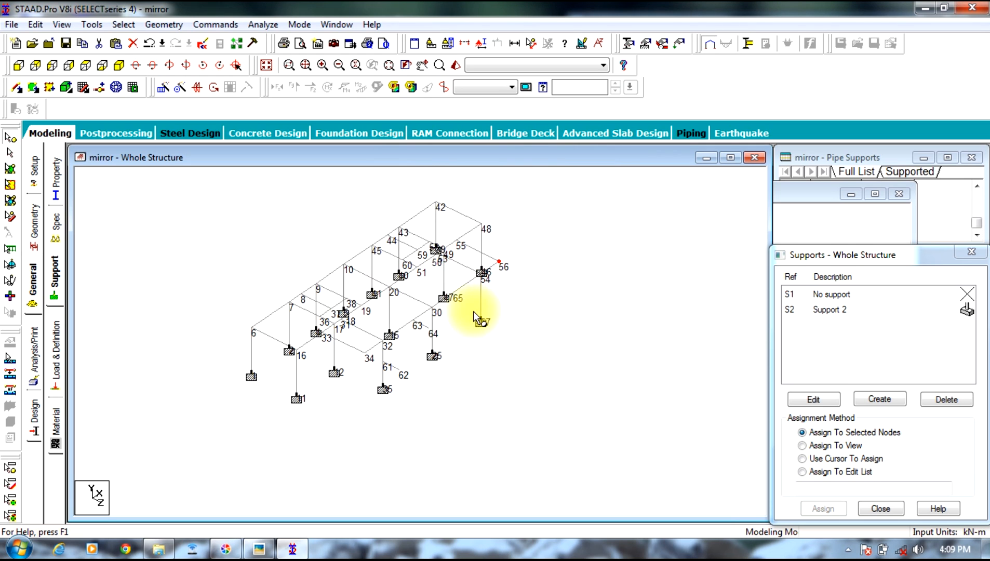
Step: Copy node 65 and paste it with a Z offset of 1.2 m
click(459, 298)
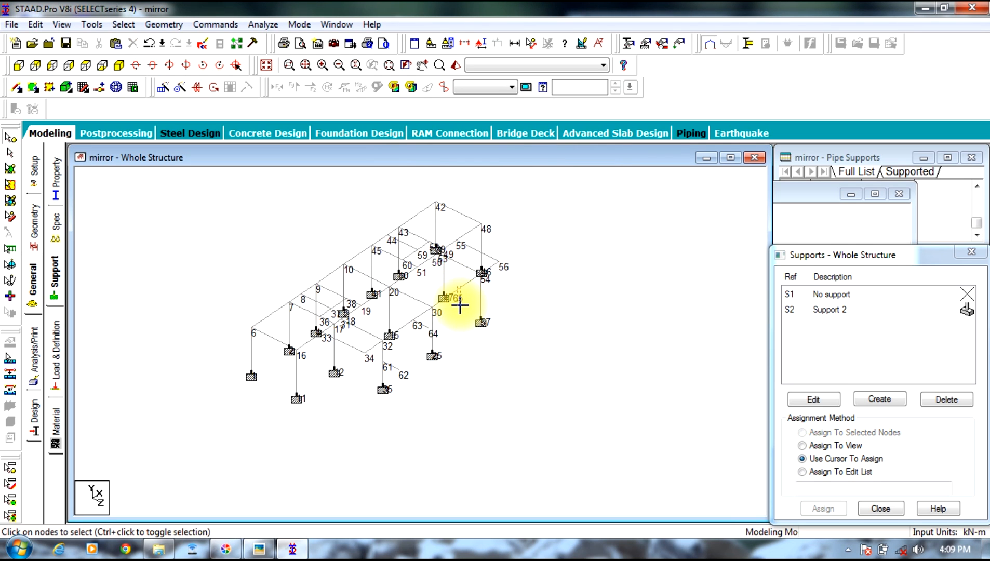
click(451, 308)
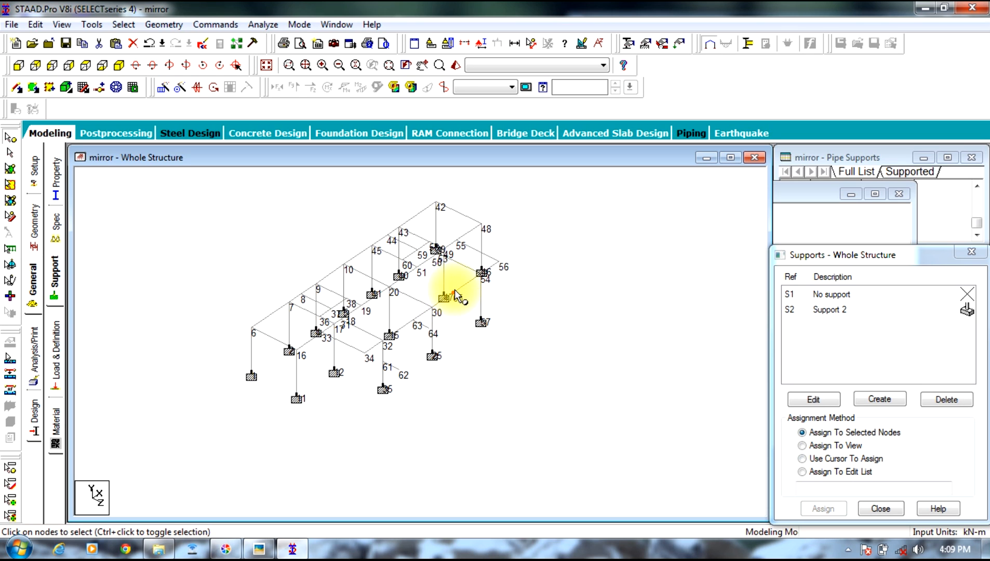
right_click(455, 290)
click(488, 315)
right_click(626, 256)
click(642, 295)
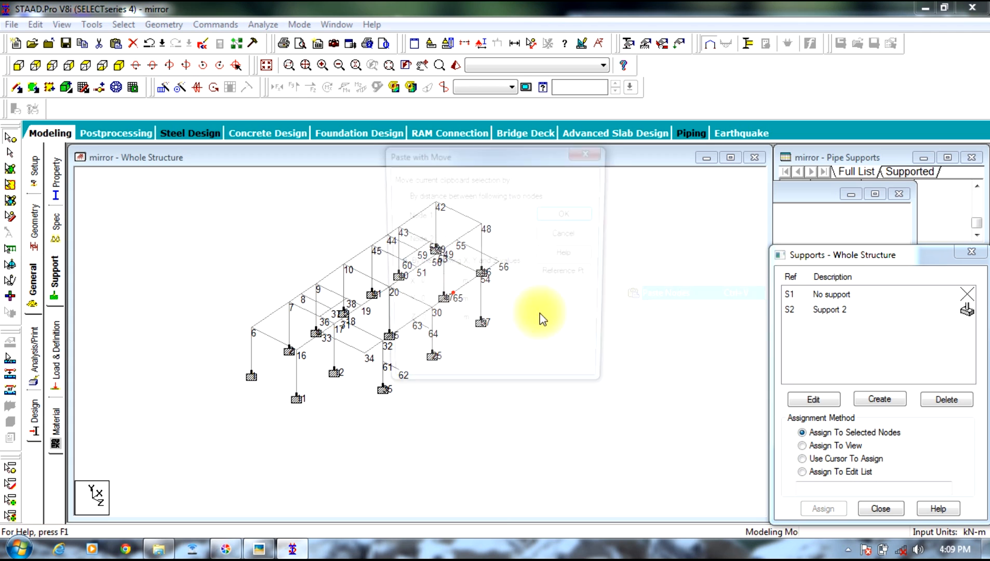
double_click(441, 325)
text(1.2)
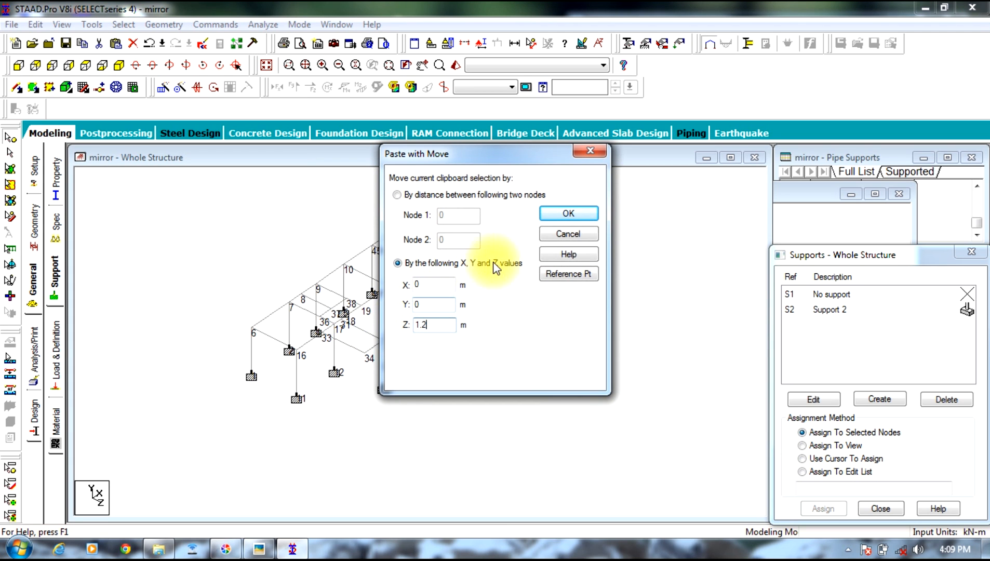
click(566, 214)
click(558, 260)
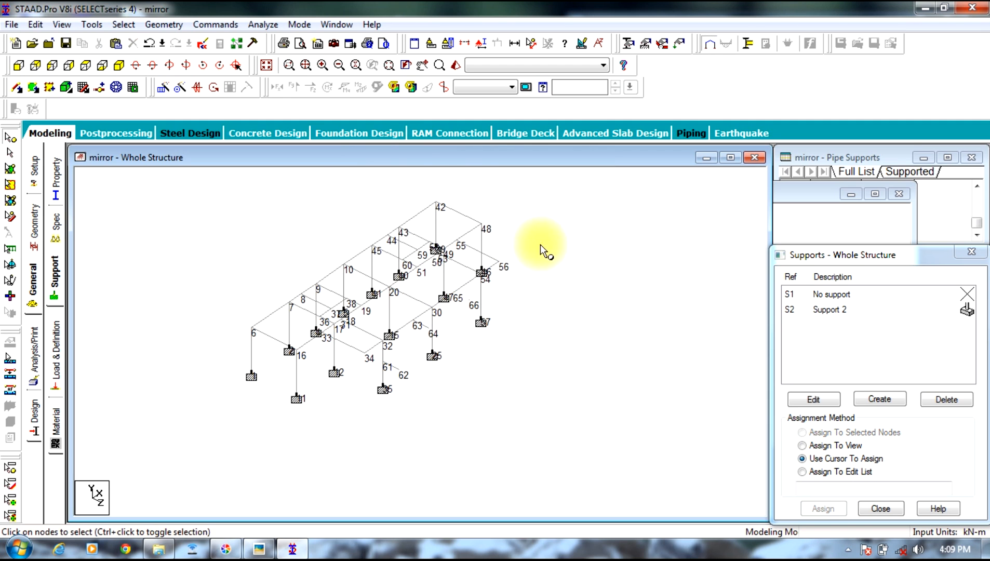
Step: Add a point-to-point beam from node 65 to node 66
click(152, 26)
mouse_move(166, 91)
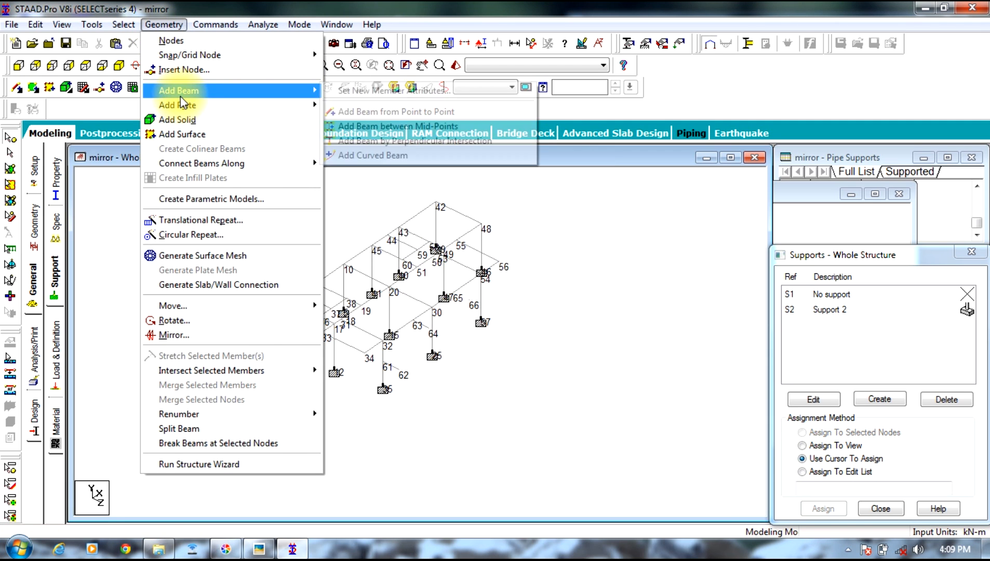
click(362, 112)
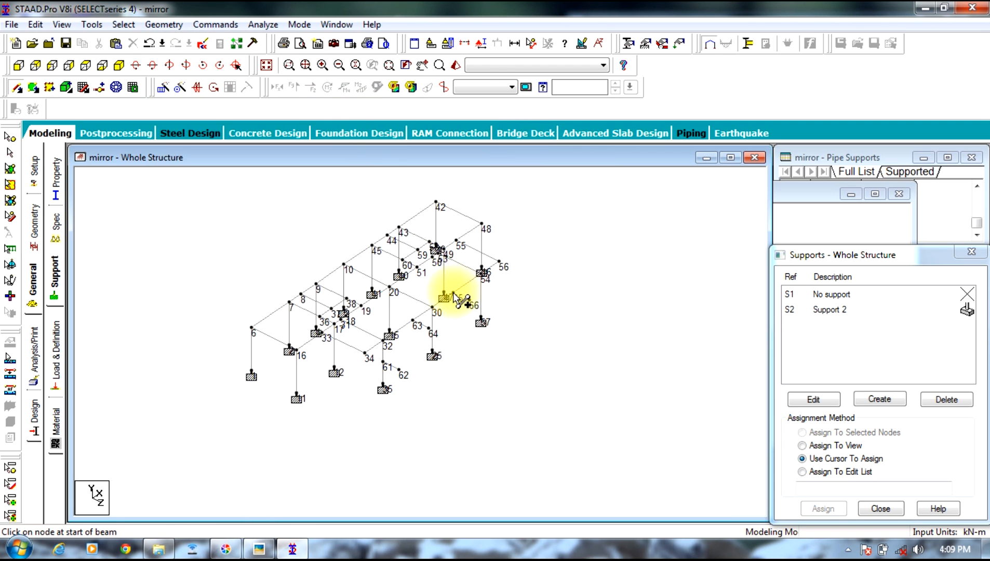
drag(453, 294, 471, 302)
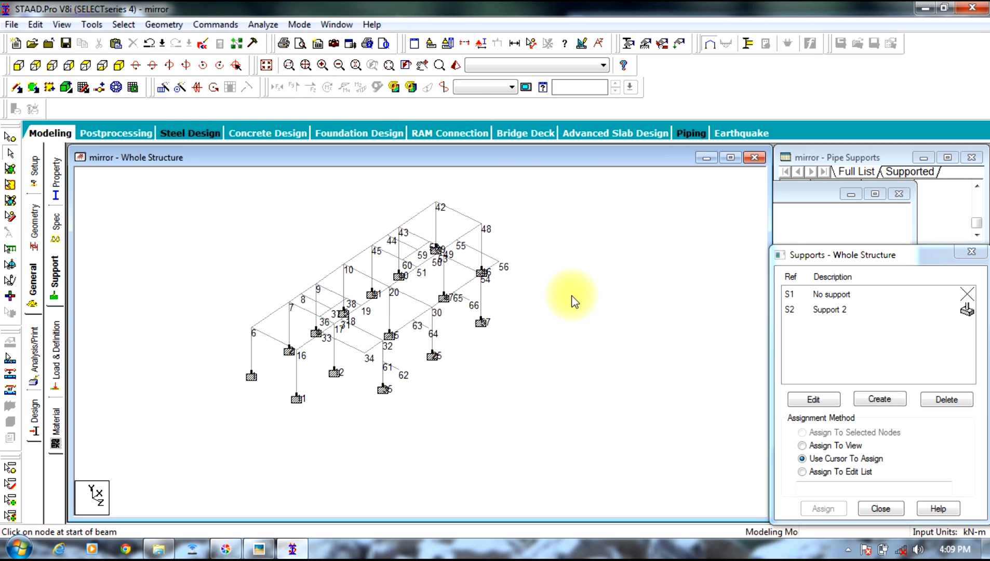
Step: Inspect the frame with the new landing beams in a 3D rendering
right_click(540, 280)
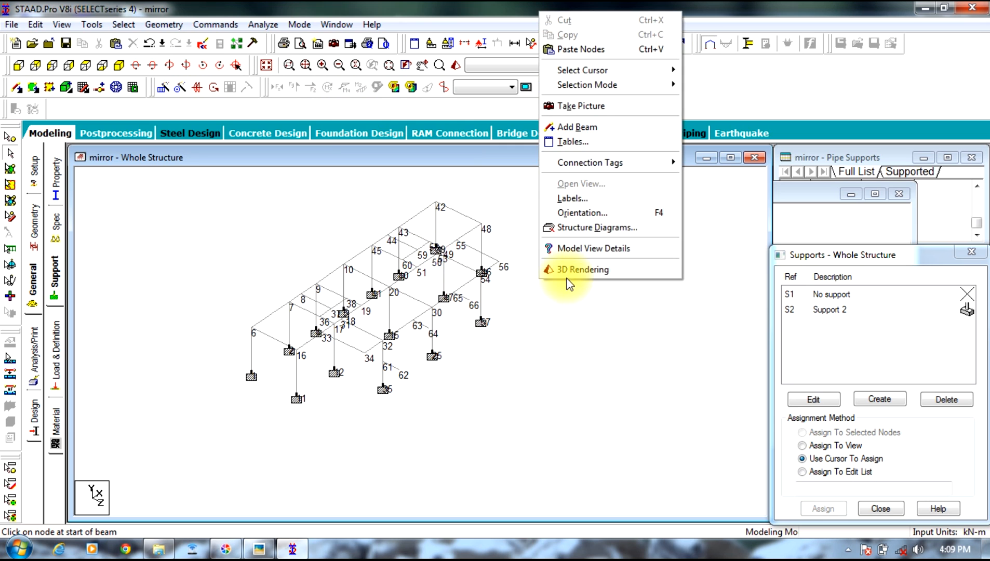
click(567, 334)
mouse_move(529, 358)
mouse_down()
mouse_move(564, 398)
mouse_move(532, 372)
mouse_up()
click(613, 193)
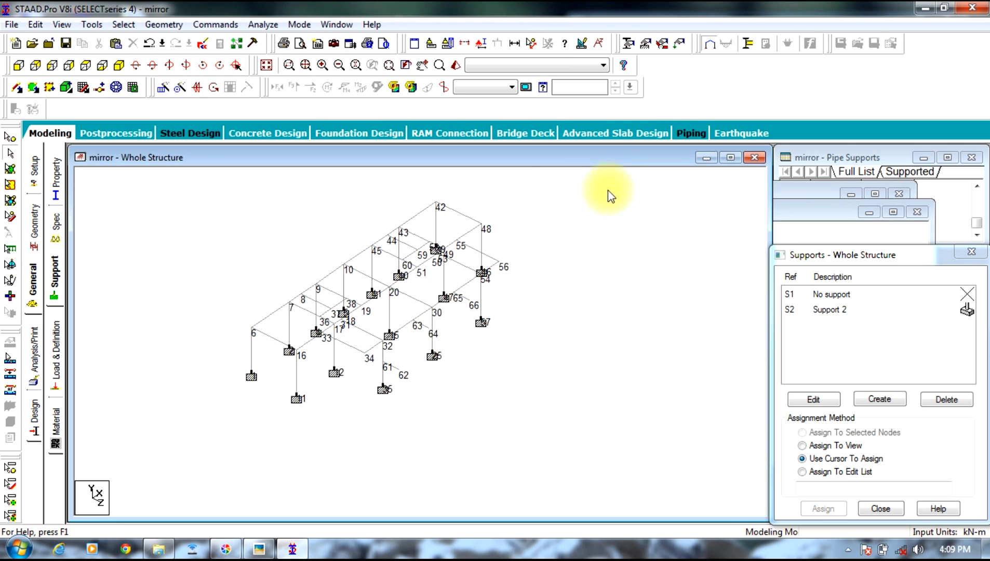
Step: Assign the Rect 0.30x0.25 concrete section to the three landing beams 61-62, 63-64 and 65-66, declining the auto save
click(393, 370)
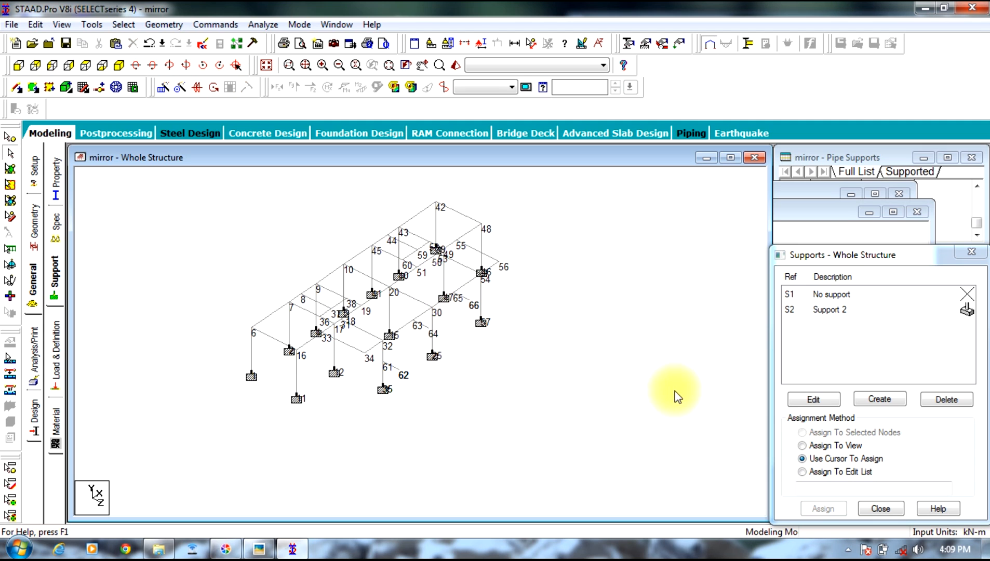
click(56, 179)
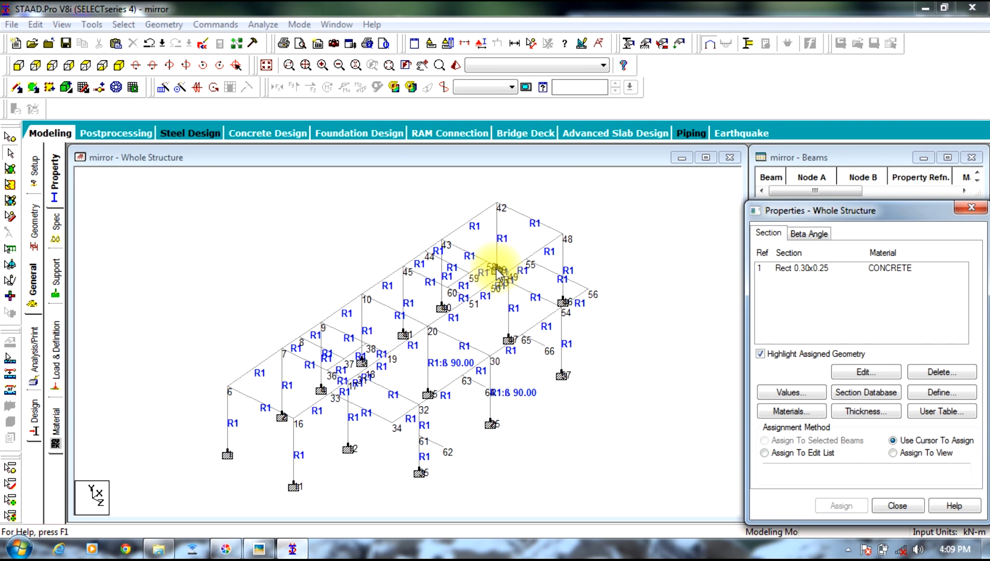
click(849, 268)
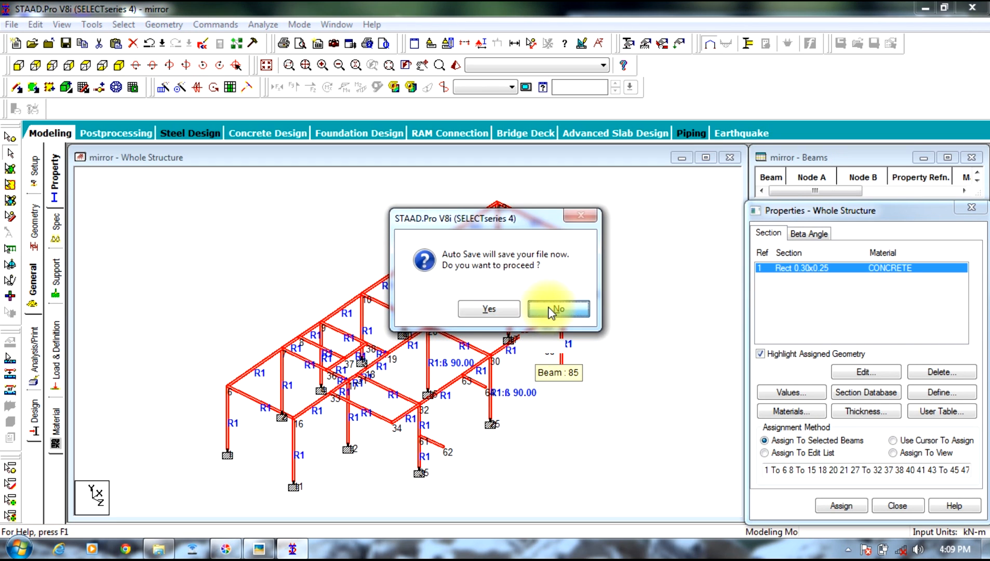
click(551, 312)
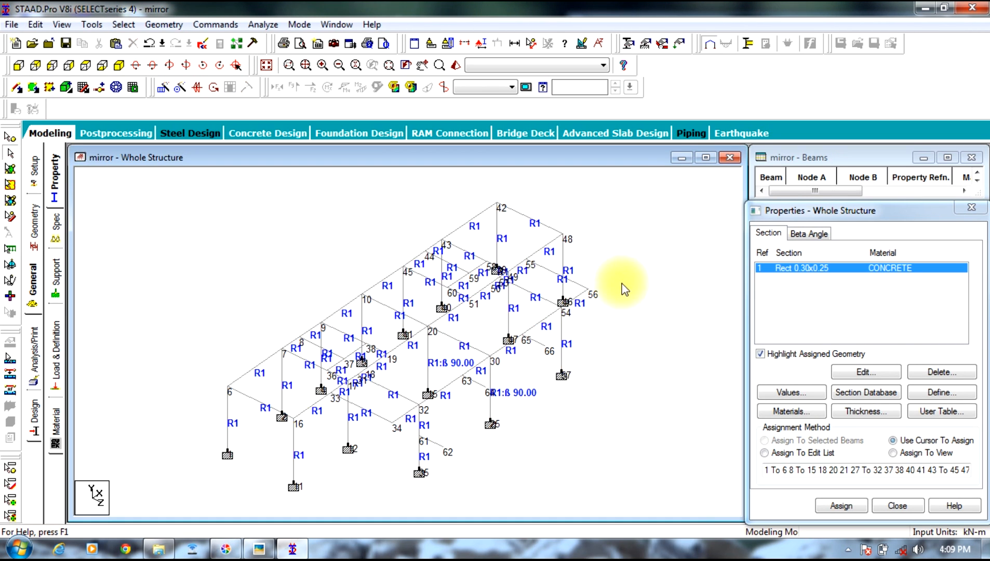
click(440, 443)
ctrl+click(476, 382)
ctrl+click(533, 341)
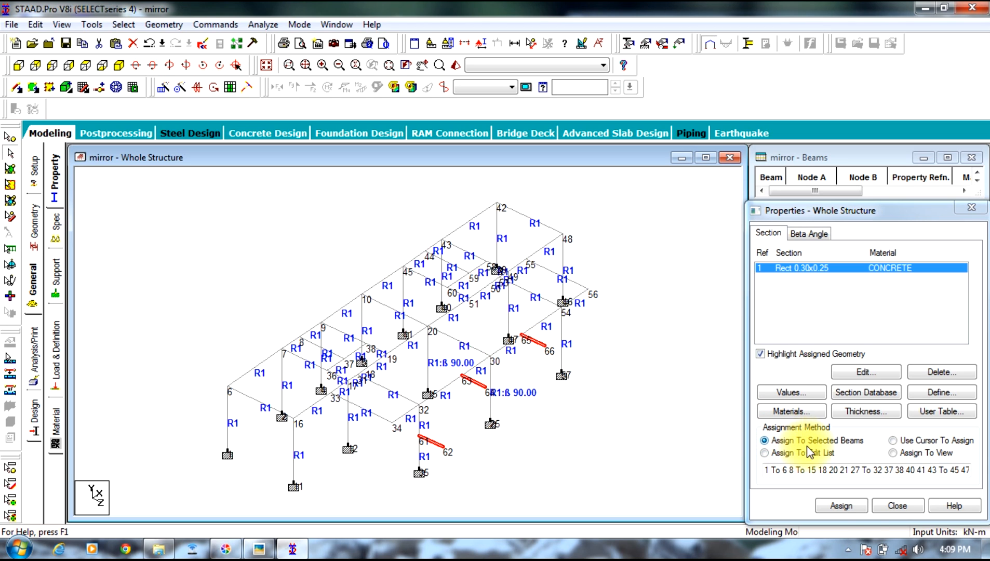
click(840, 506)
click(879, 401)
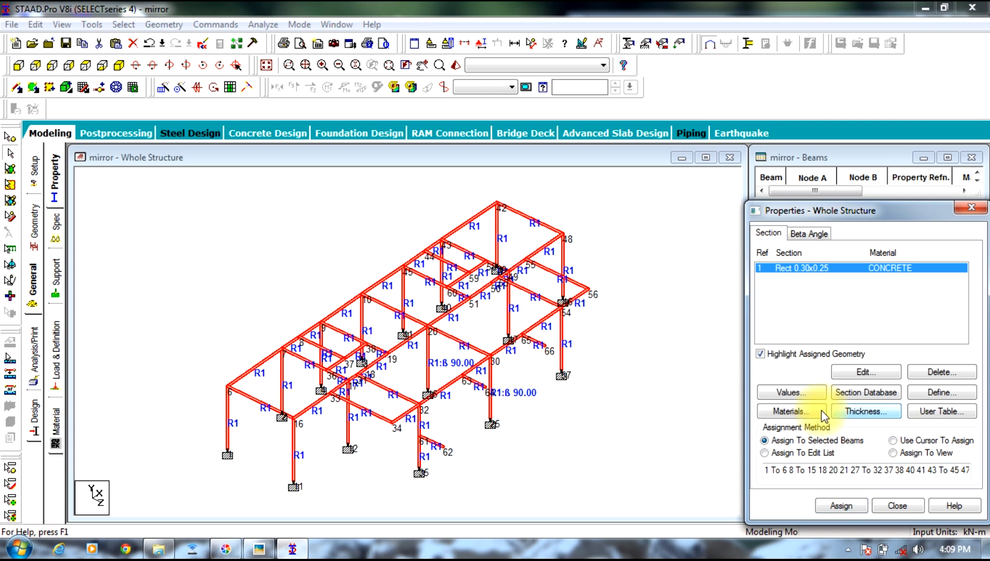
Step: Clear the selection and examine the whole structure from different angles in a 3D rendering
click(641, 343)
right_click(644, 327)
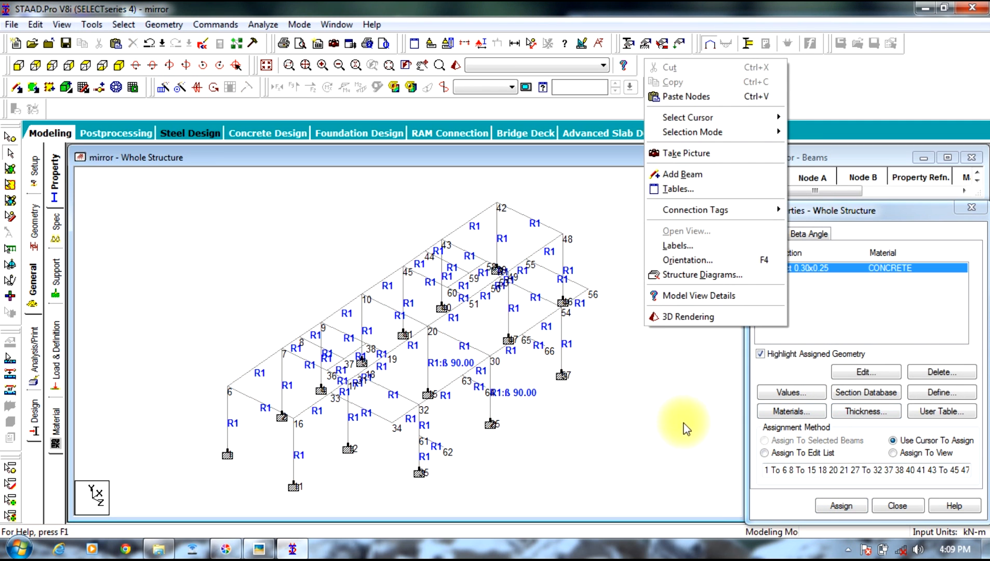
click(664, 317)
drag(560, 362, 647, 382)
click(637, 213)
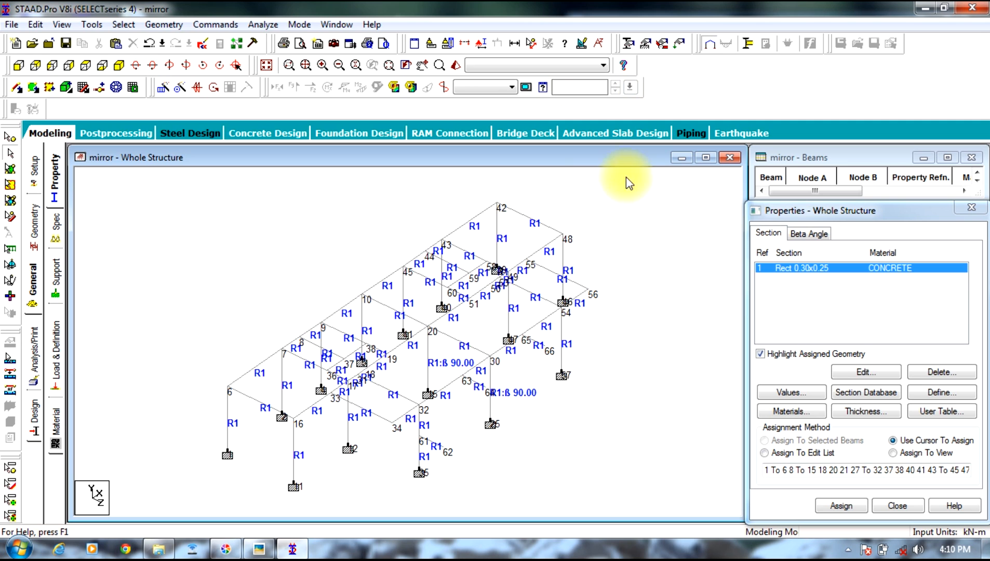
Step: Select the whole frame and mirror it as a copy about the X-Y plane passing through node 66
scroll(640, 215, down, 1)
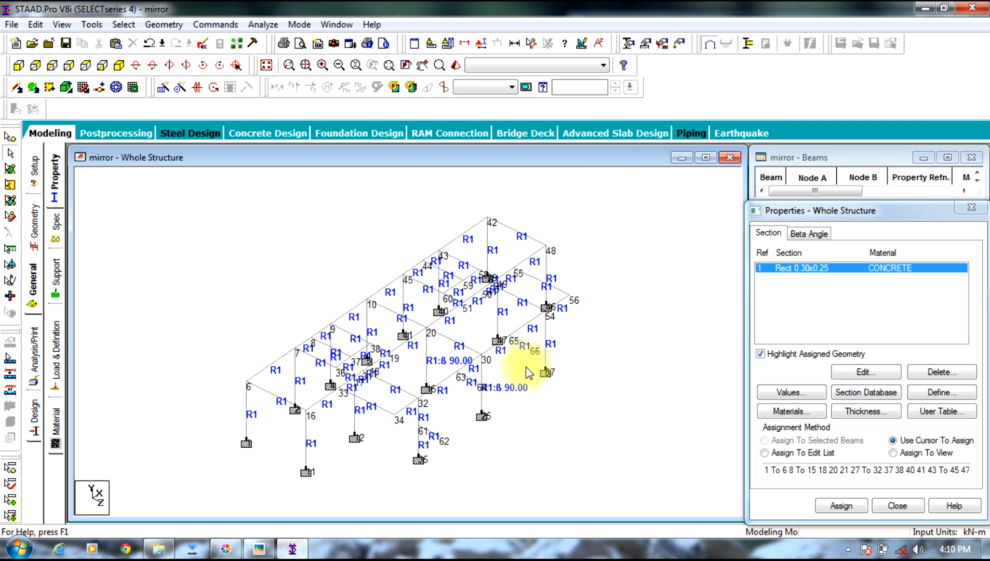
scroll(536, 360, up, 3)
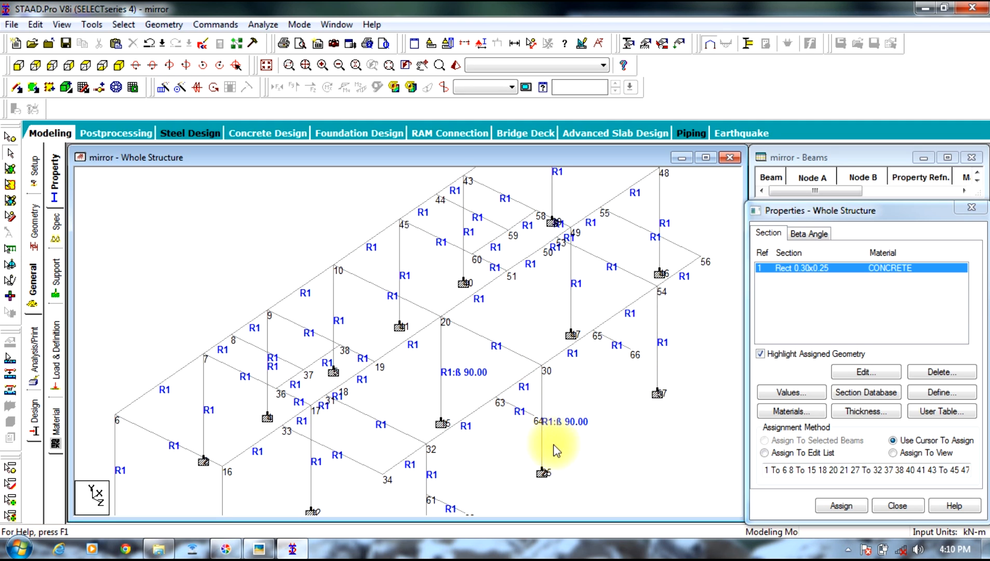
scroll(470, 457, up, 1)
scroll(439, 405, down, 5)
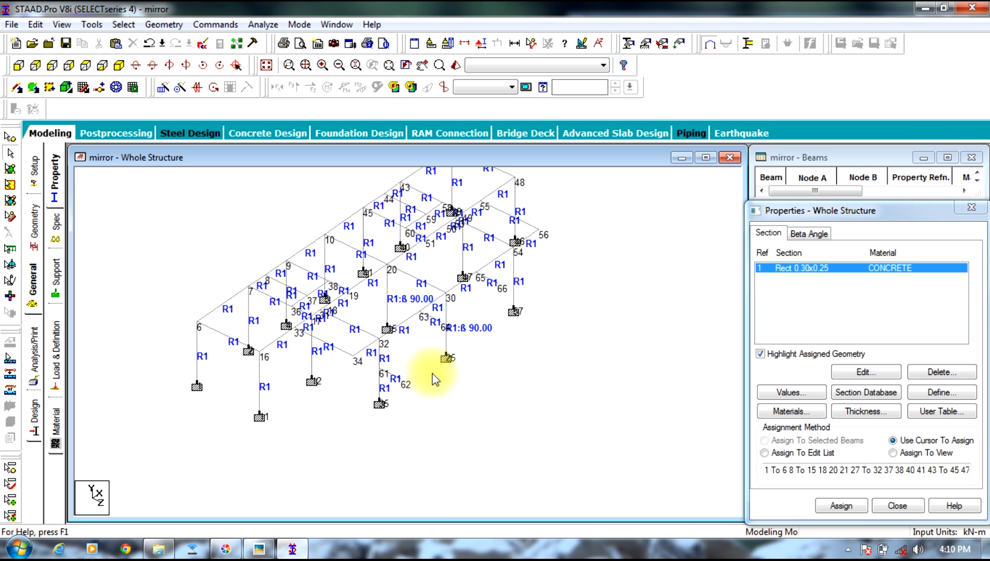
scroll(435, 379, down, 3)
drag(260, 465, 153, 554)
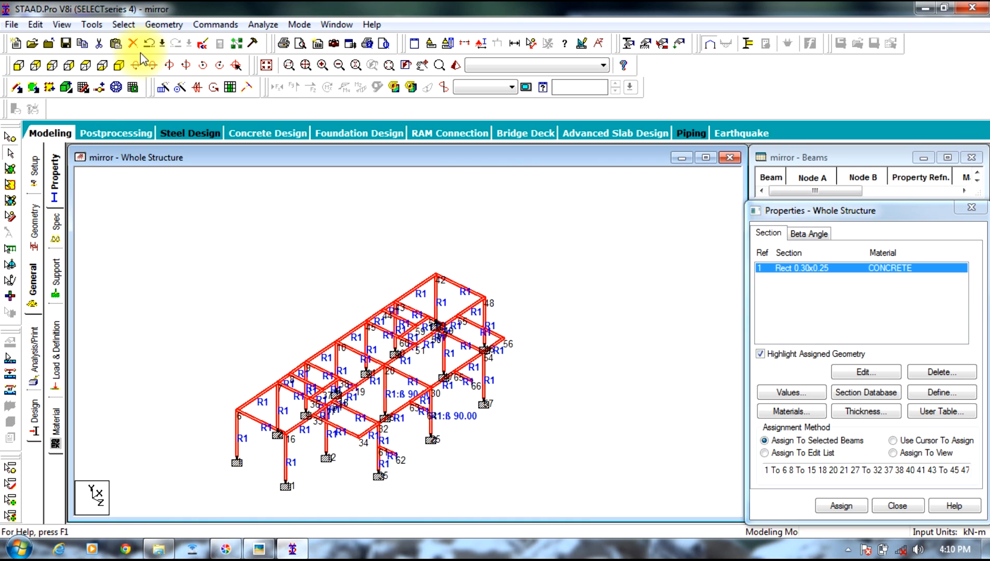
click(152, 26)
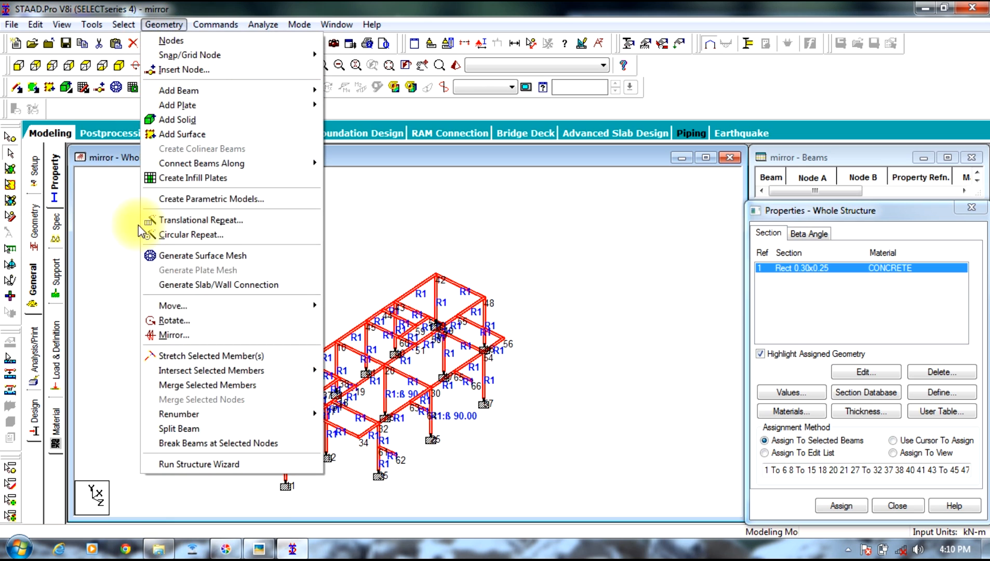
click(190, 340)
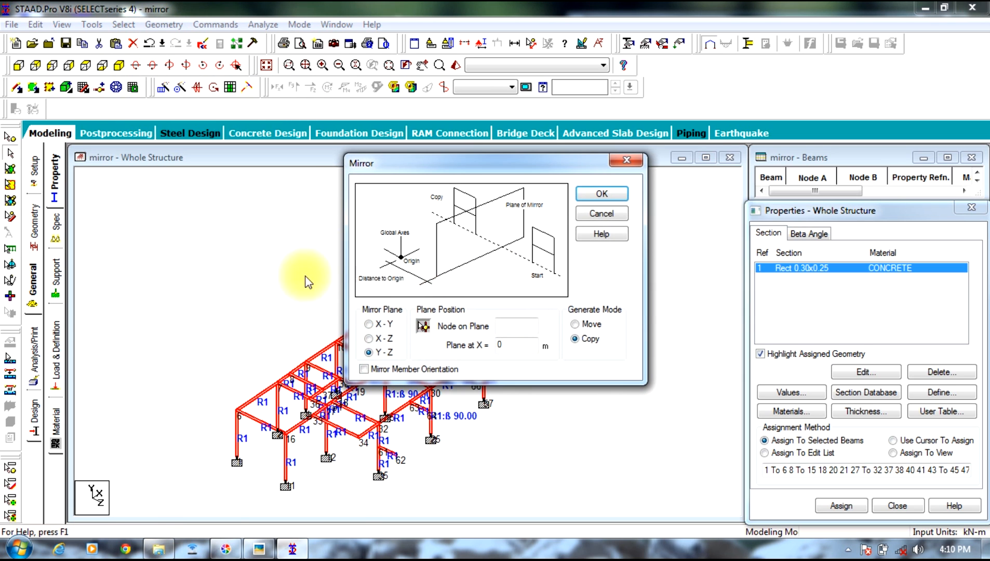
click(382, 326)
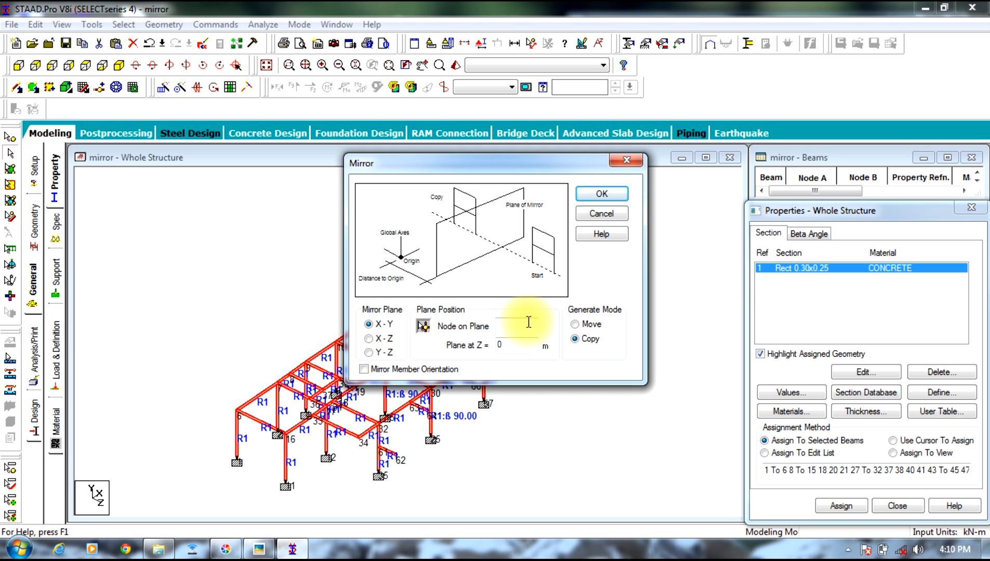
click(529, 322)
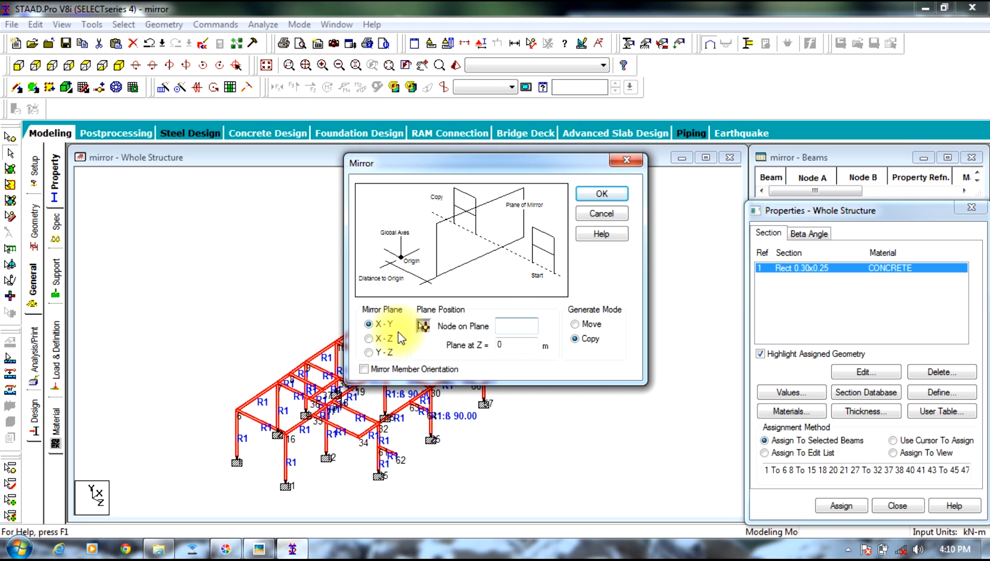
text(66)
drag(481, 170, 226, 169)
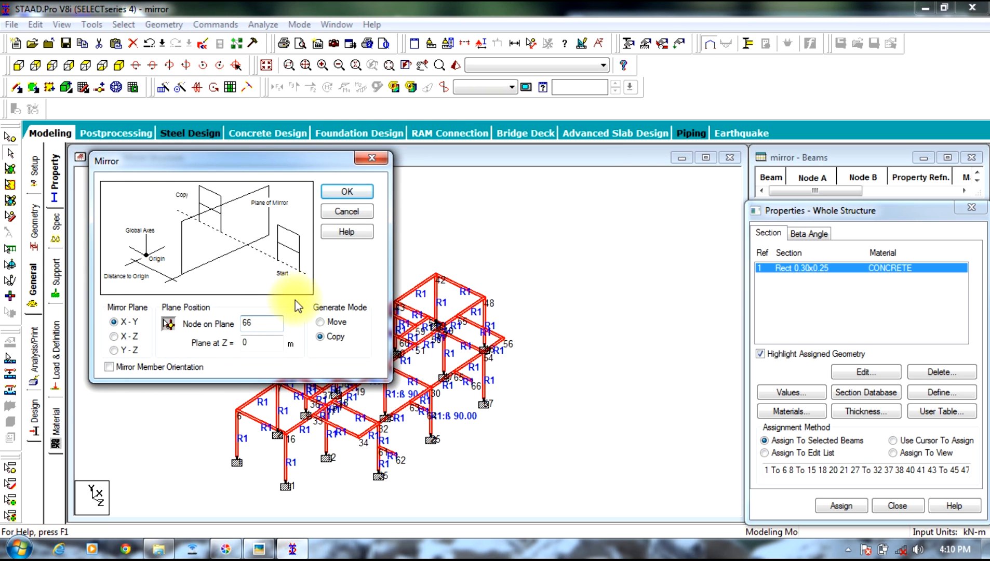
click(340, 194)
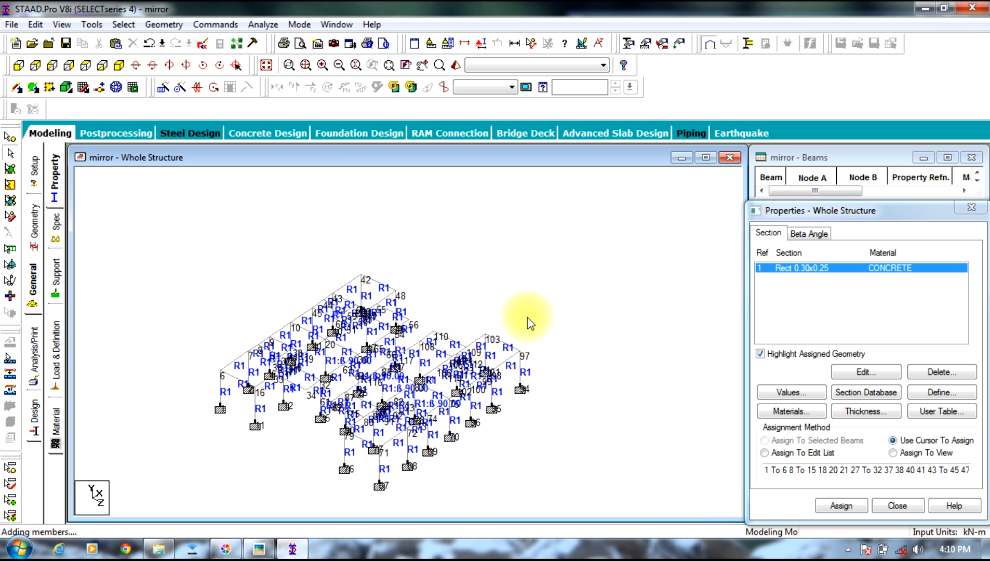
Step: Show the structure's support definitions and hide the node numbers in the model view
click(55, 271)
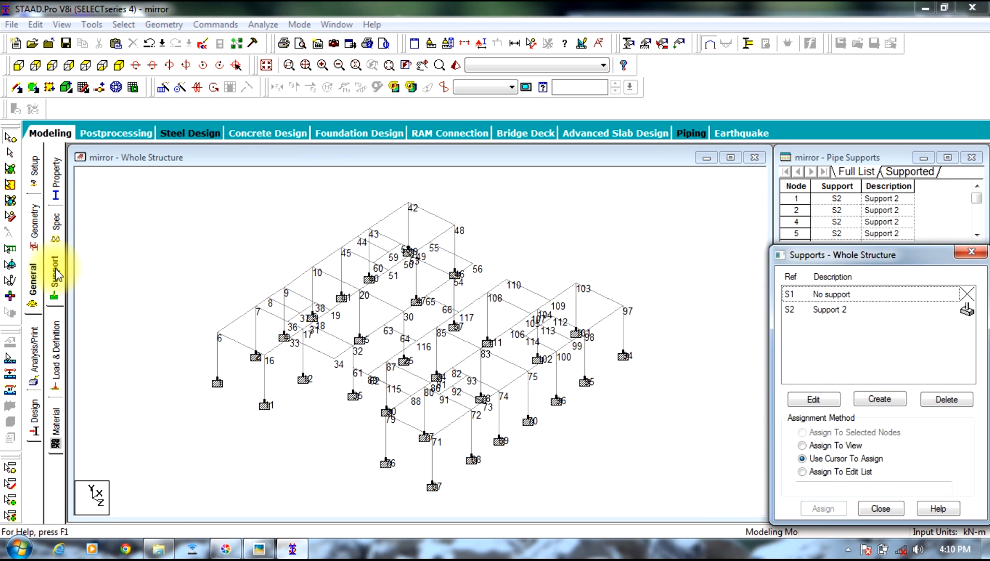
click(141, 280)
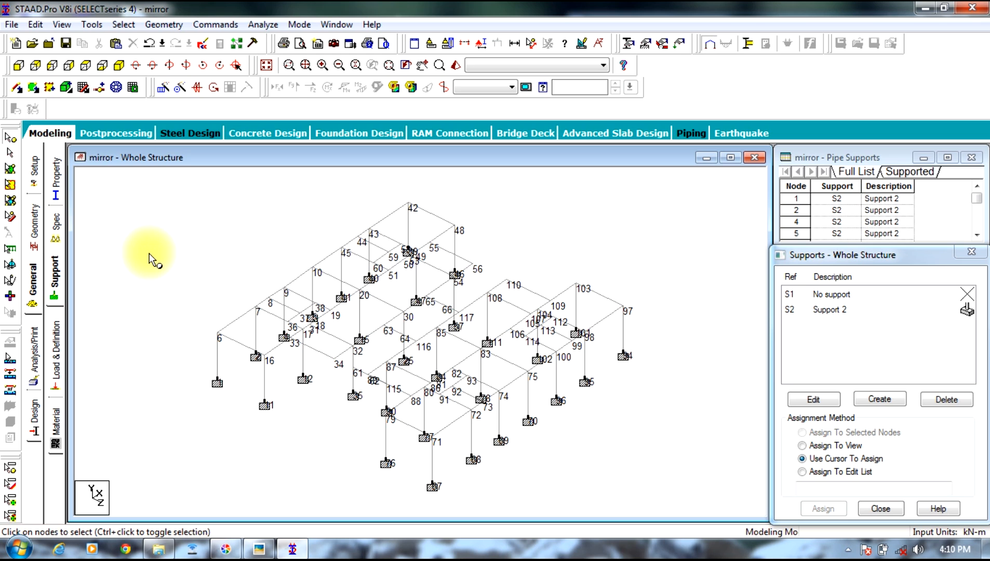
key(shift+n)
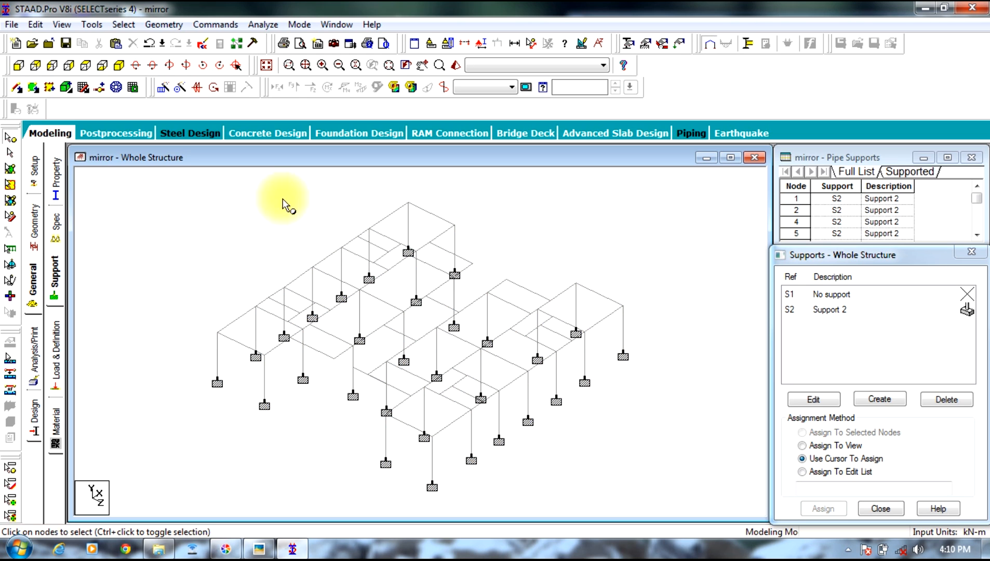
Step: Examine the mirrored structure from different angles in a 3D rendering
right_click(321, 209)
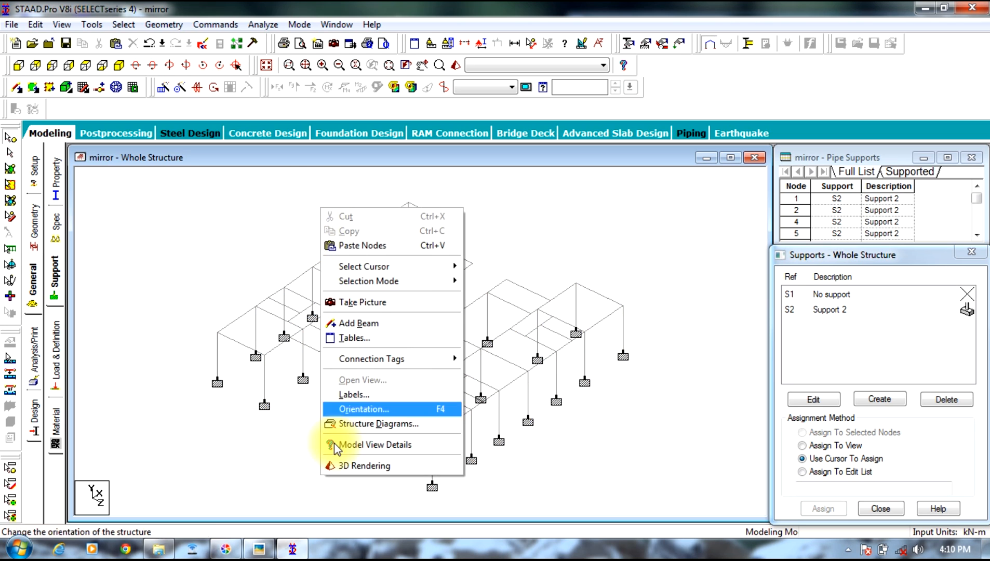
click(350, 472)
drag(490, 254, 471, 335)
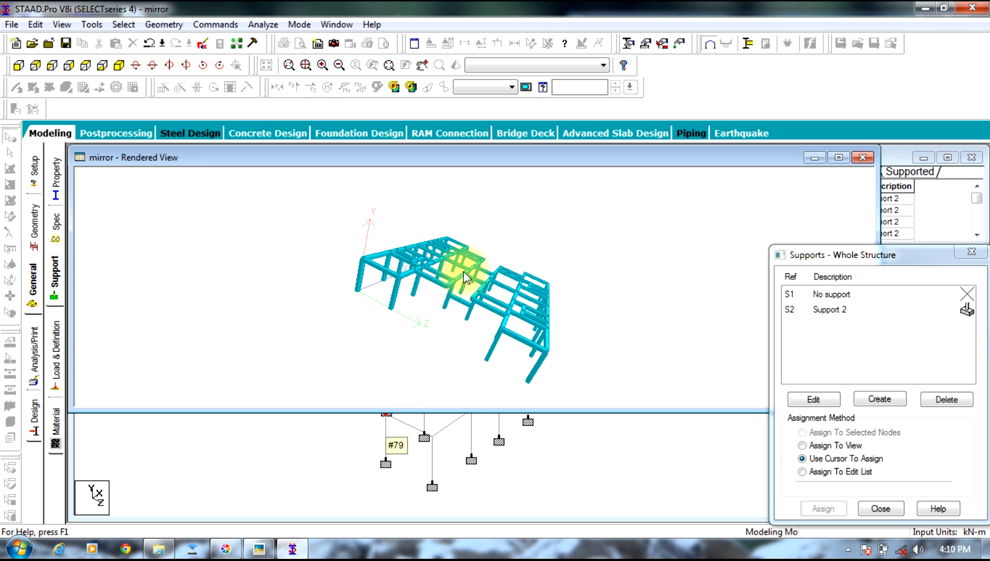
drag(468, 285, 470, 317)
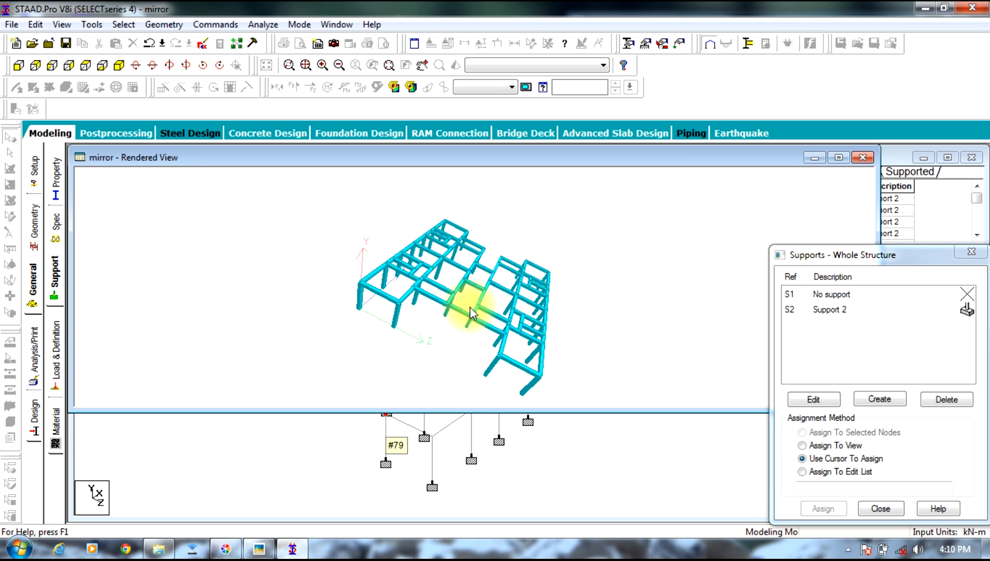
drag(474, 279, 464, 221)
drag(504, 159, 462, 245)
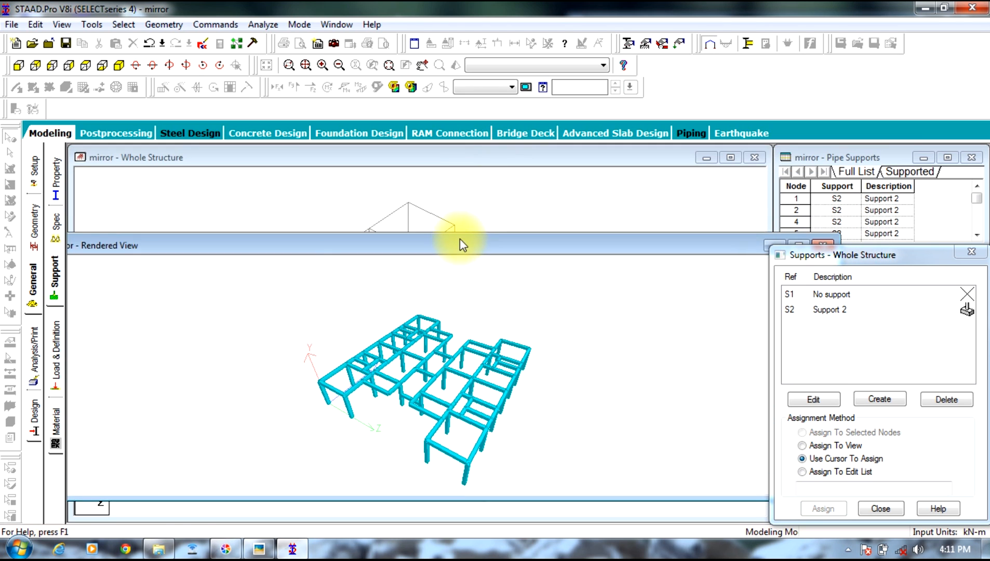
Step: Return to the whole structure view and dismiss the Windows color scheme prompt without changing the scheme
click(496, 200)
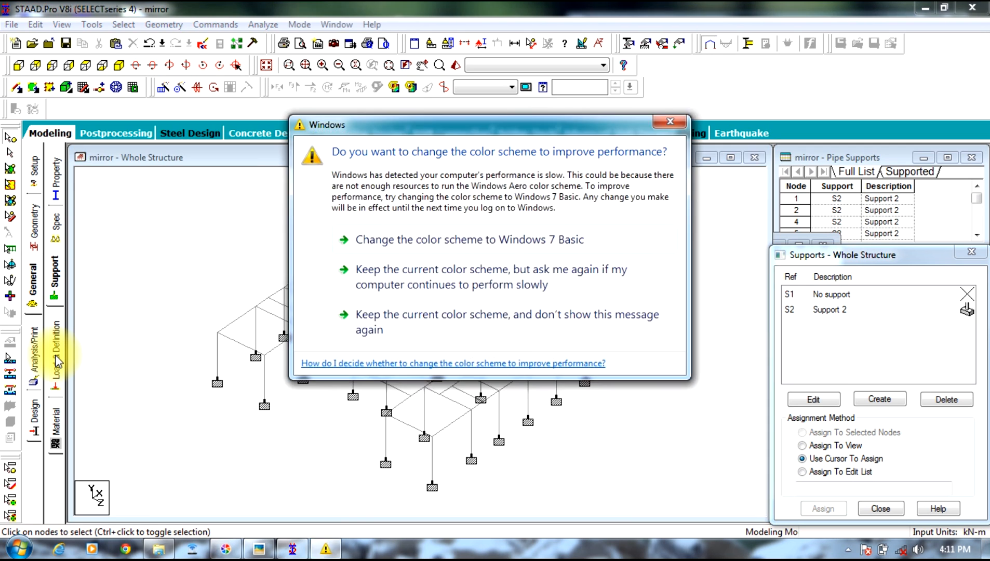
click(668, 122)
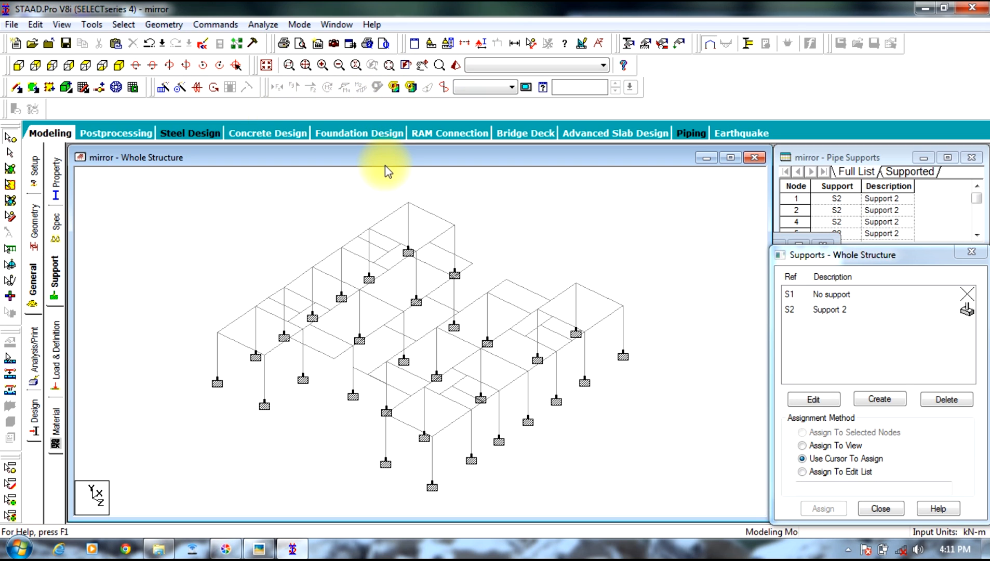
key(Escape)
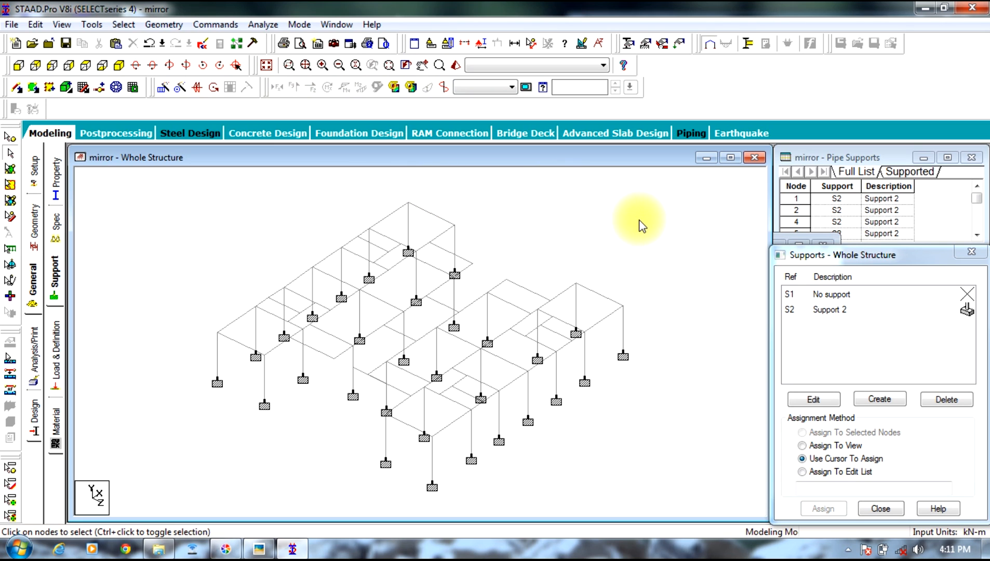